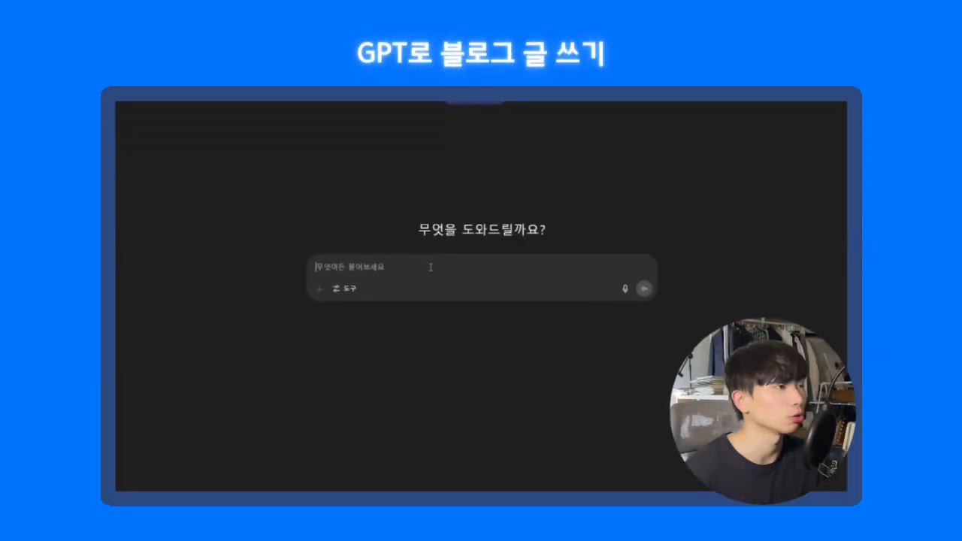
Write the role line "너는 20년 경력 블로그 작성 전문가야." as the start of a new ChatGPT prompt.
type("네")
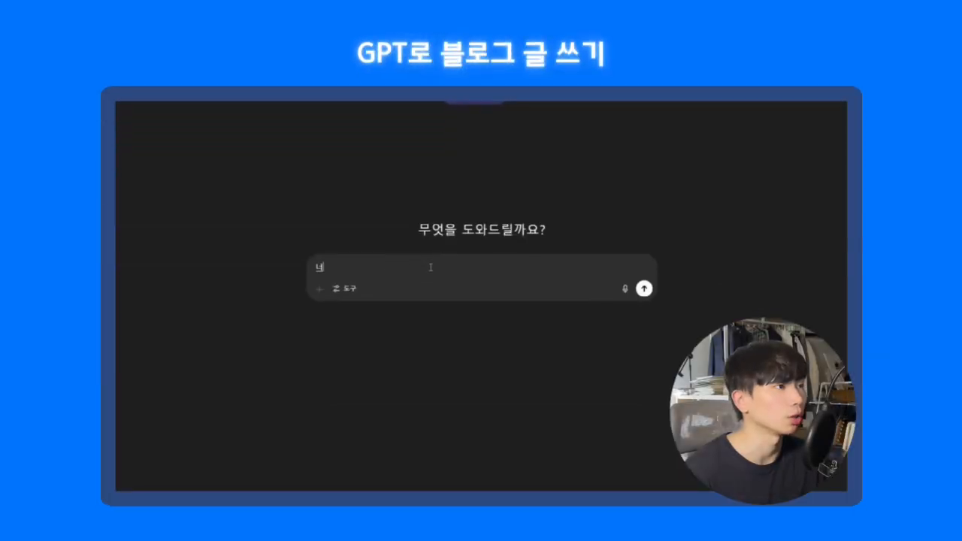
type("는 20")
type("년 경력 ")
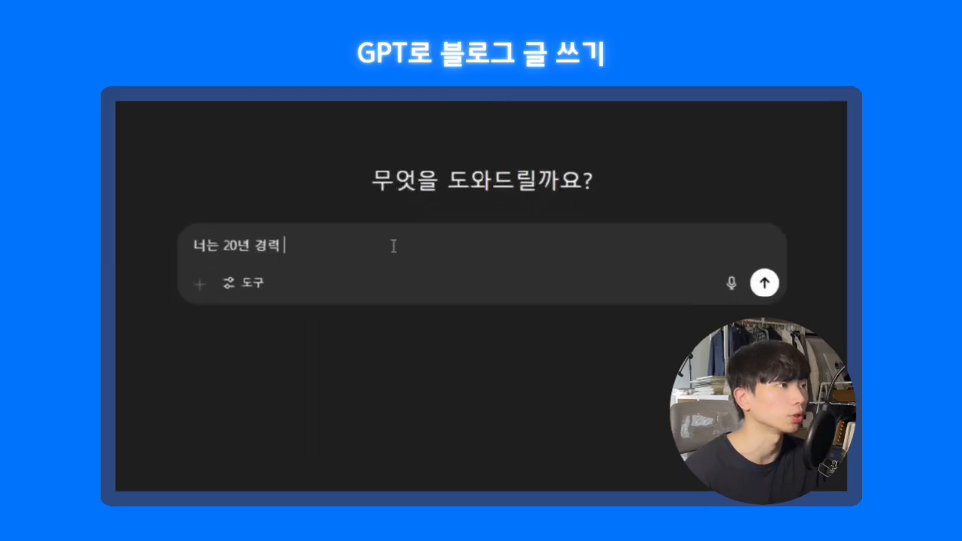
type("블로그 작성 전문가야.")
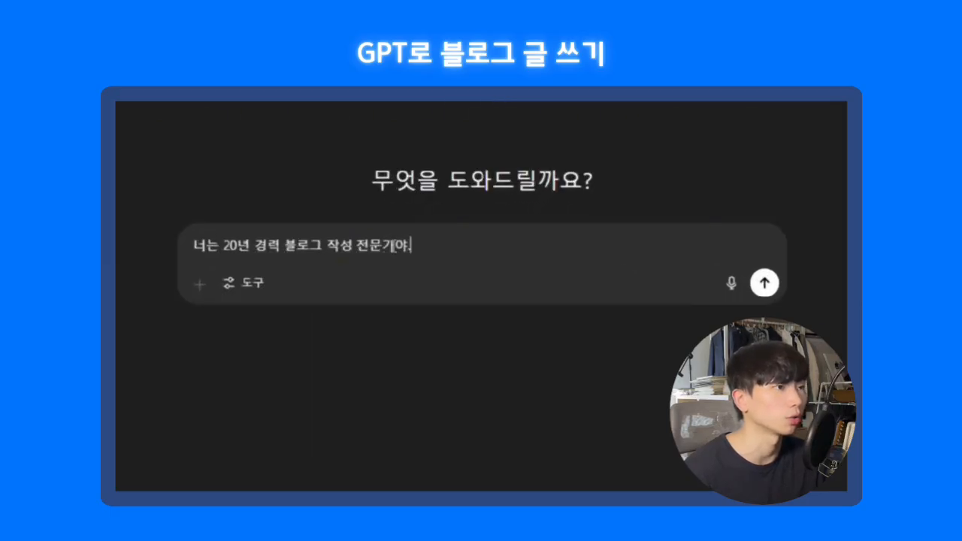
Add a second prompt line reading "신당동에 위치한 펍을 주제로 블로그 글을 작성해야해.".
key("shift+Return")
type("신당동에 위치한 프")
type("펍의")
type(" 주제로 블로그 글을 작서")
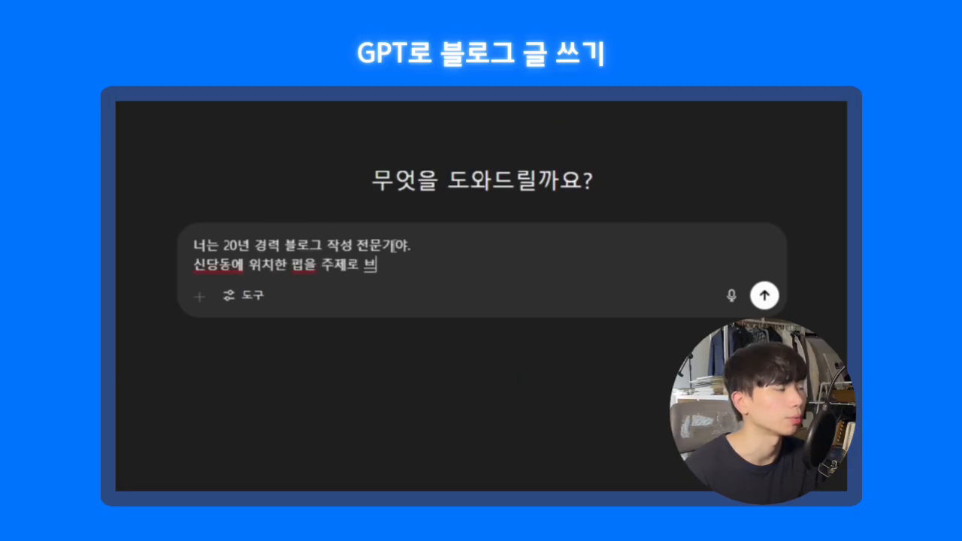
type("성해야해.")
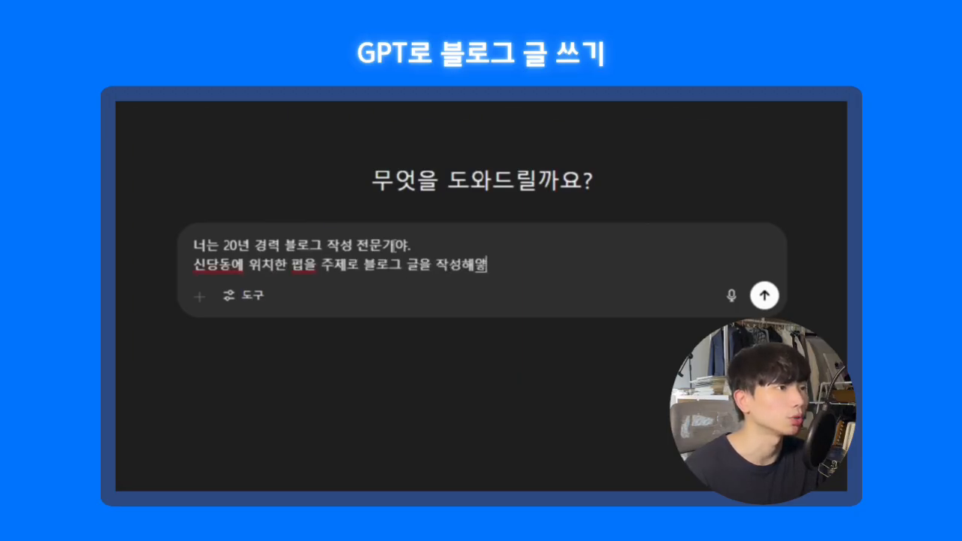
Start a third prompt line about the pub's atmosphere with "펍의 분위기는 어떤".
key("shift+Return")
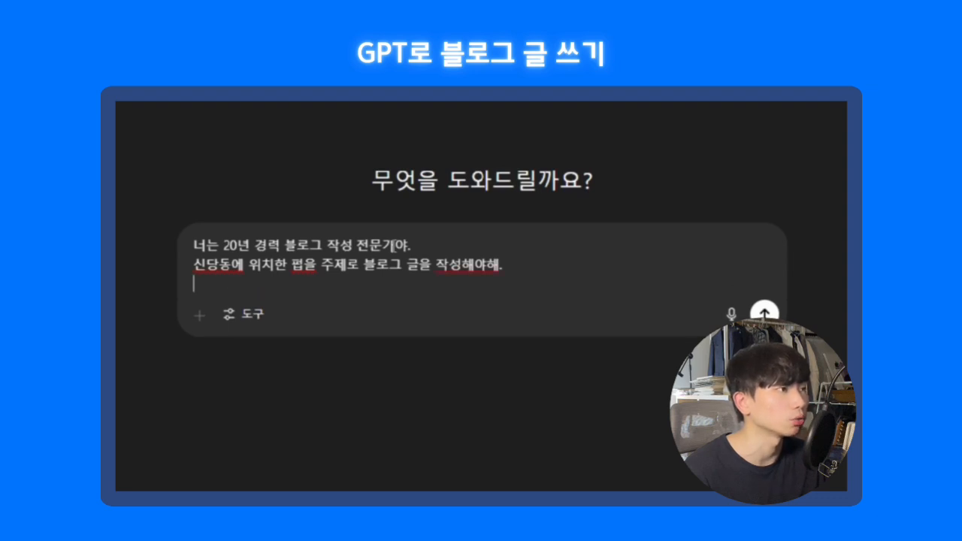
type("펍의 ")
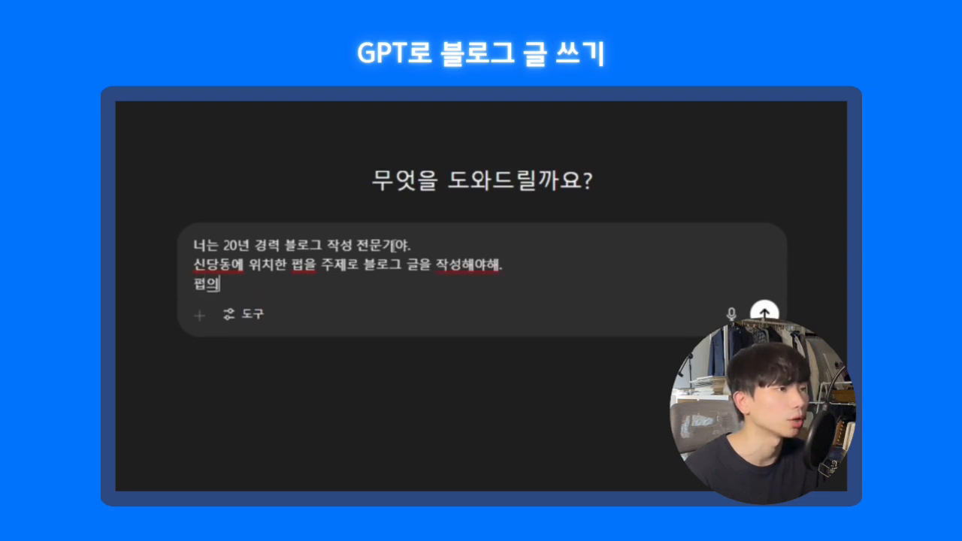
type("분위기는 ")
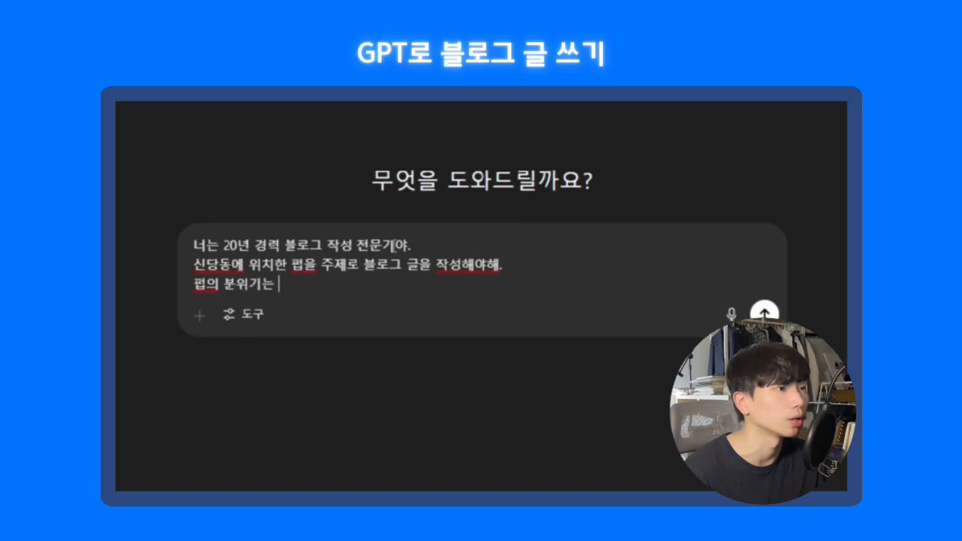
type("어떤")
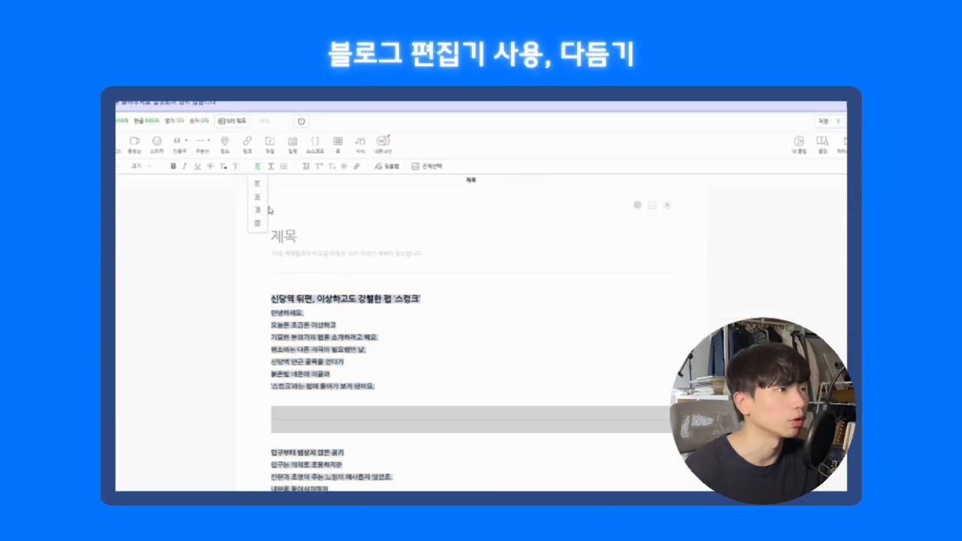
In the blog editor, center the selected body text and move its opening headline into the title, removing the quotation marks around 스컹크.
left_click(257, 197)
left_click(571, 299)
left_click_drag(571, 299, 372, 299)
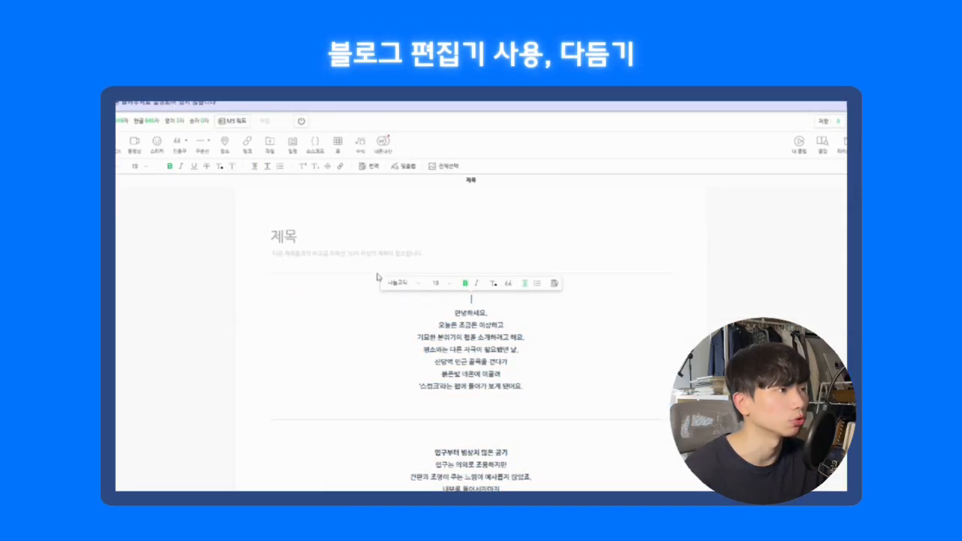
key("ctrl+x")
left_click(325, 237)
key("ctrl+v")
key("BackSpace")
left_click(482, 236)
key("BackSpace")
Join the greeting "안녕하세요." with the line below it in the post's introduction.
left_click(509, 317)
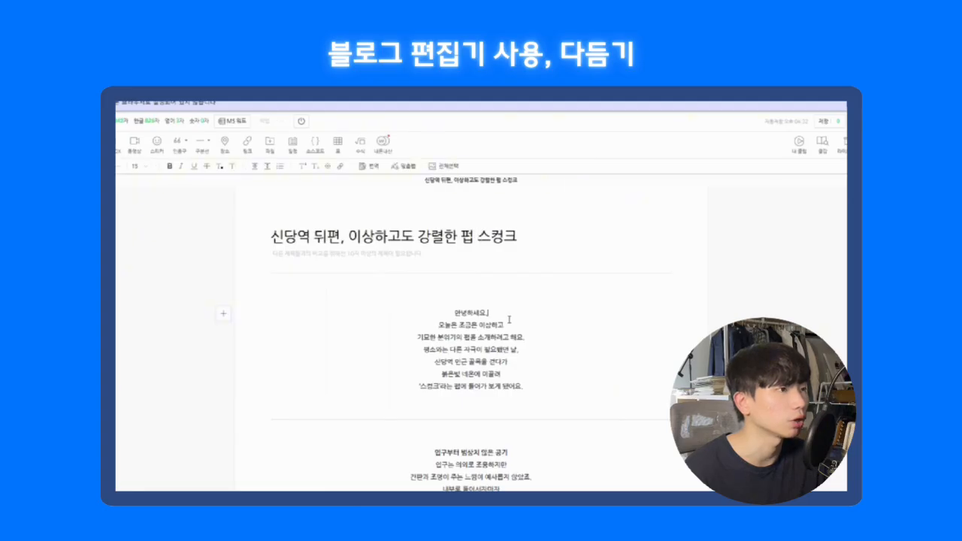
key("Delete")
left_click(489, 299)
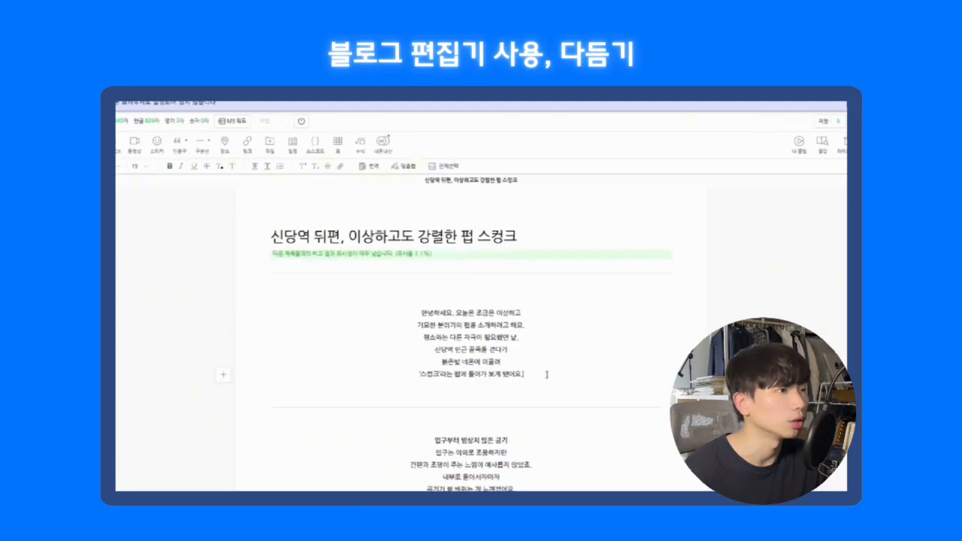
Rework a line break further down the post body and select a neighbouring line of text.
scroll(546, 375, "down", 2)
left_click(507, 317)
key("BackSpace")
key("Return")
left_click_drag(524, 307, 422, 308)
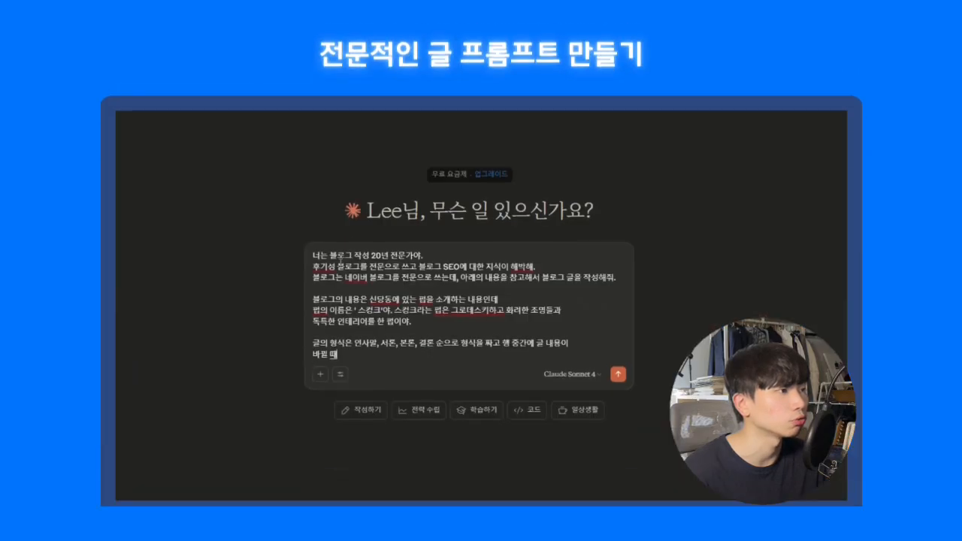
In Claude, extend the blog prompt with instructions to insert 소제목 where the content changes and to write plainly without 이모티콘.
type("소제목을")
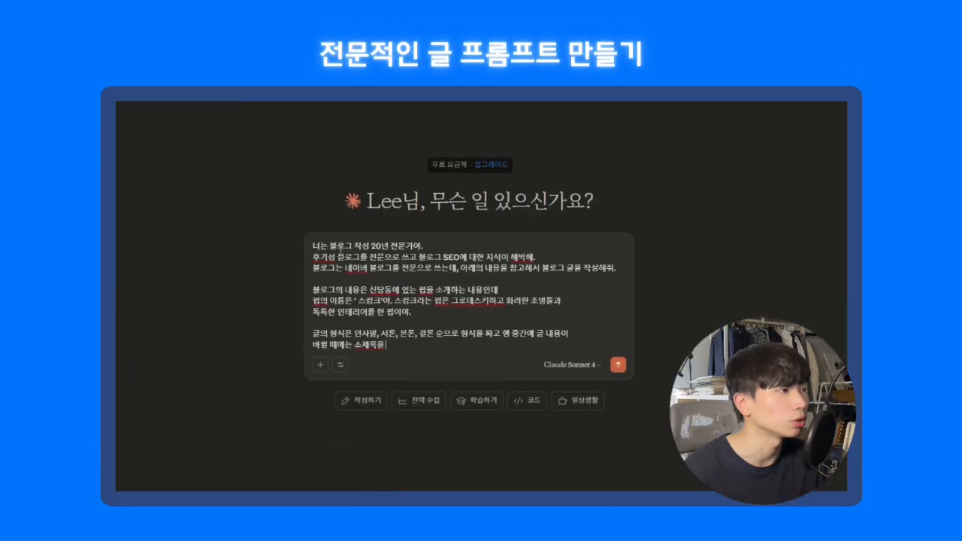
key("Return")
key("Return")
type("의")
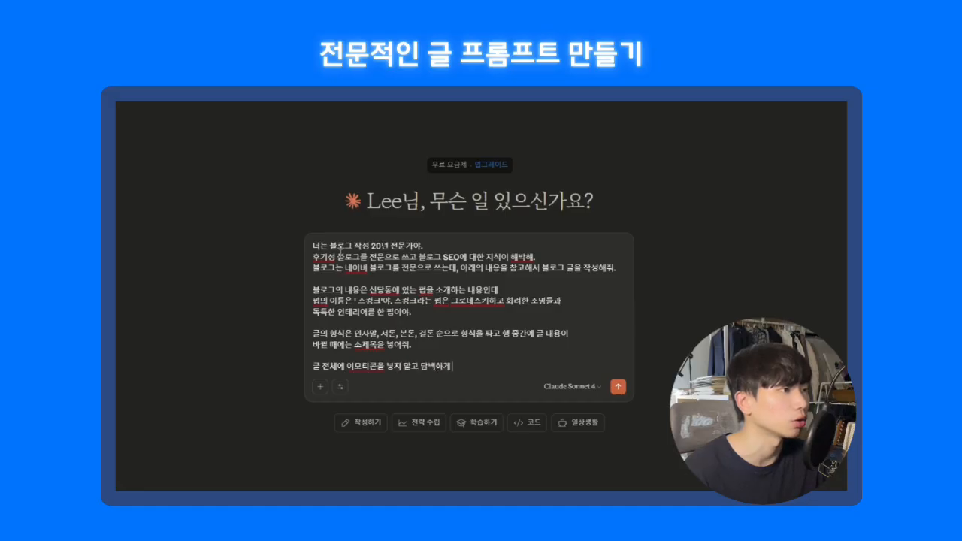
type("줘.")
key("Return")
type("결")
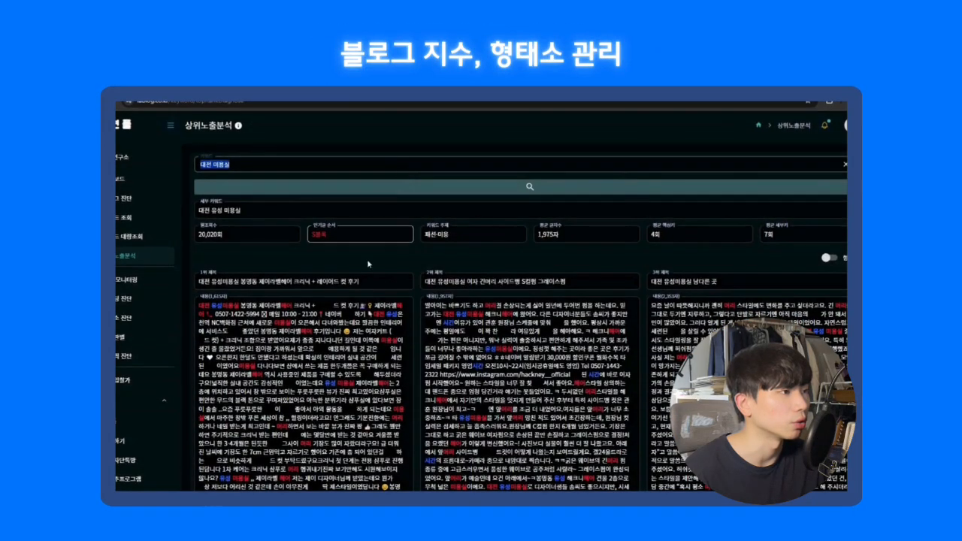
In the 상위노출분석 page, review the first-ranked post for 대전 미용실 and show the post titles split into morphemes.
scroll(310, 391, "down", 8)
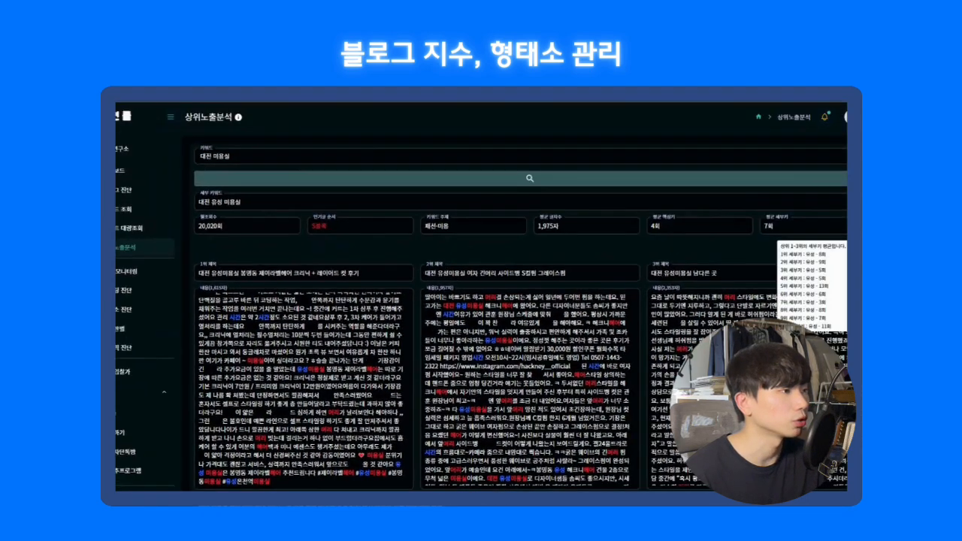
scroll(829, 220, "down", 1)
left_click(829, 216)
left_click(829, 216)
left_click(829, 216)
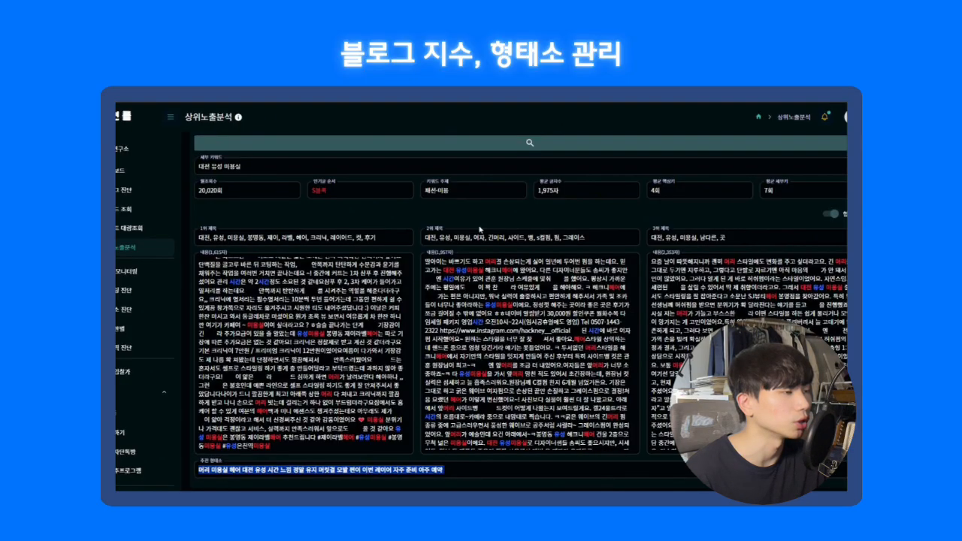
Examine the keyword fields, average character count and recommended morphemes for 대전 유성 미용실.
scroll(287, 235, "up", 1)
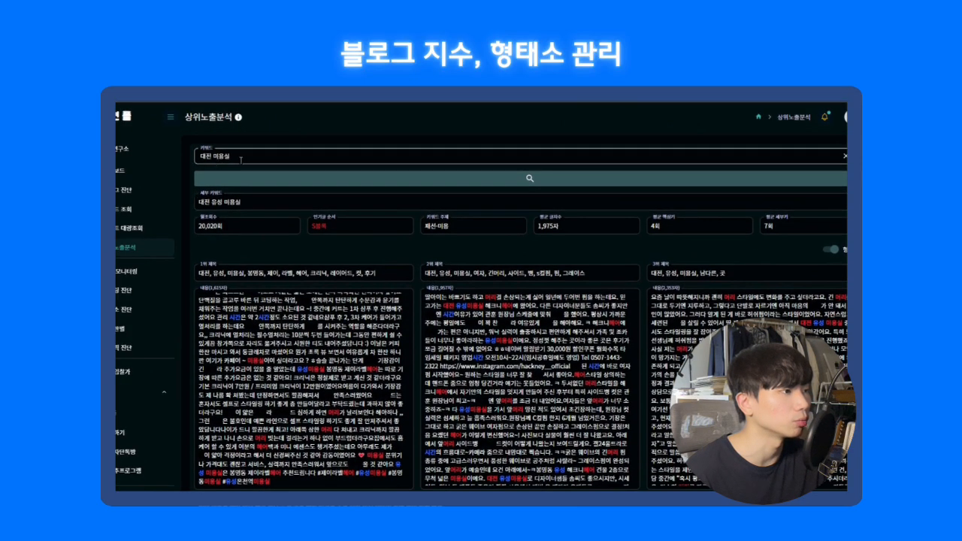
scroll(438, 202, "down", 1)
mouse_move(547, 197)
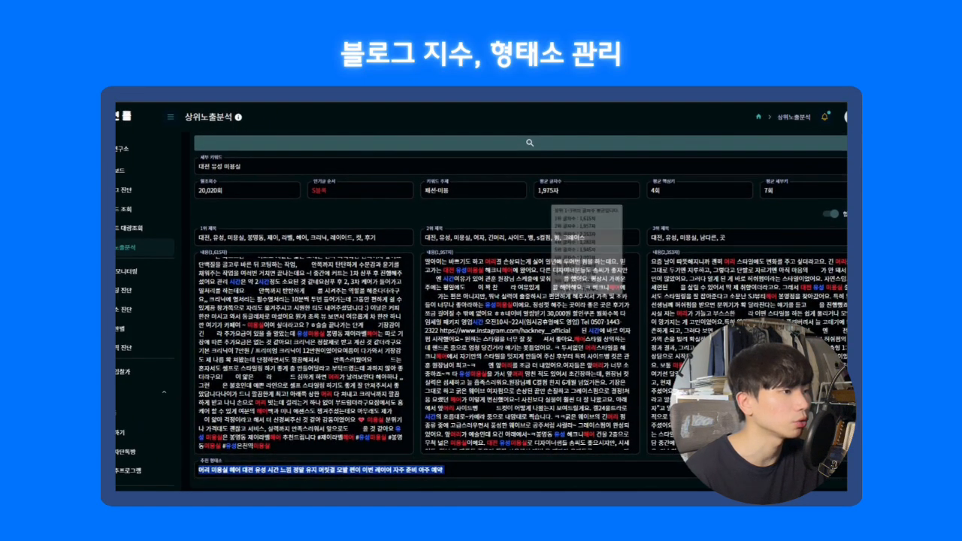
key("alt+Tab")
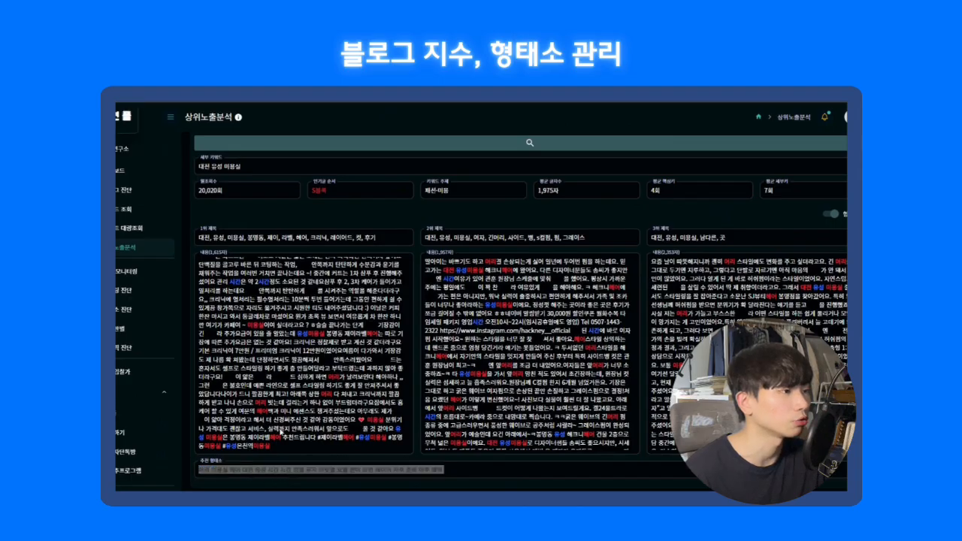
left_click(247, 165)
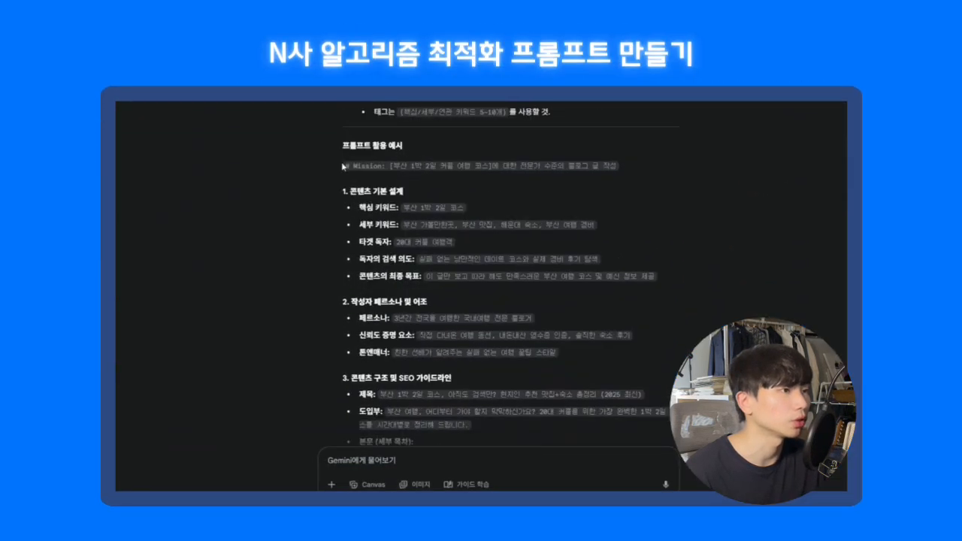
In Gemini, read through the example prompt's mission and 콘텐츠 기본 설계 section, from the core keyword to the final content goal.
left_click_drag(342, 165, 639, 163)
left_click_drag(401, 207, 466, 208)
left_click_drag(402, 224, 595, 225)
left_click_drag(396, 241, 508, 249)
scroll(507, 249, "down", 1)
left_click_drag(540, 211, 602, 210)
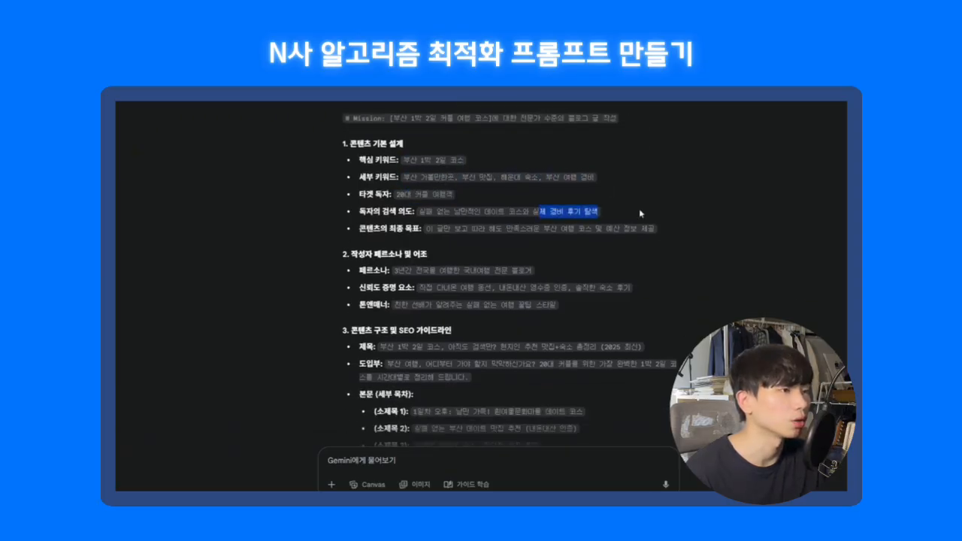
left_click_drag(660, 227, 535, 223)
left_click(400, 233)
Read the example prompt's 작성자 페르소나 및 어조 section and the title and introduction guidelines.
scroll(452, 263, "down", 1)
left_click(568, 226)
left_click_drag(418, 241, 679, 240)
left_click(675, 240)
scroll(677, 240, "down", 1)
left_click_drag(359, 234, 682, 239)
left_click_drag(517, 250, 469, 265)
left_click(575, 270)
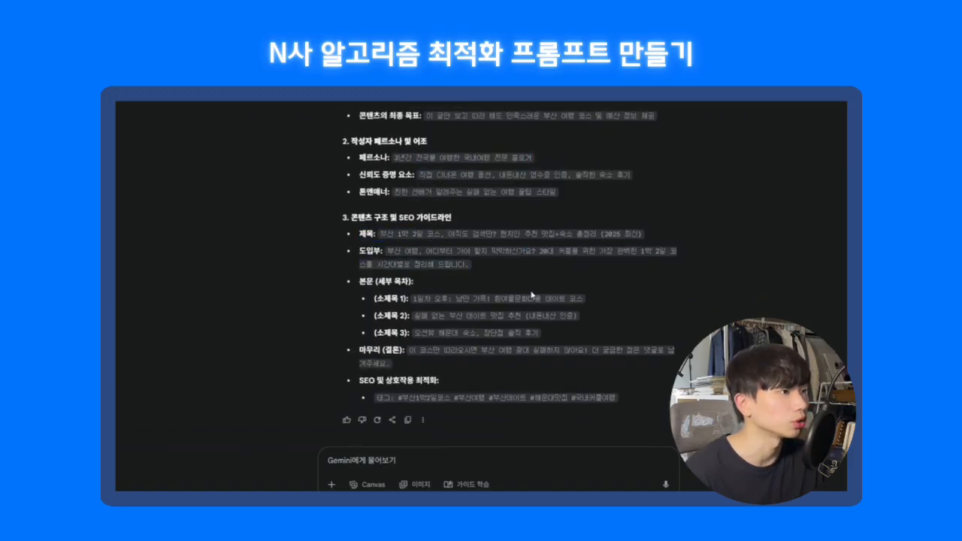
Read the example prompt's body subheadings, conclusion and SEO tag guidelines through to the end of the answer.
left_click_drag(411, 299, 444, 381)
left_click_drag(618, 398, 359, 285)
scroll(360, 285, "down", 5)
left_click_drag(751, 451, 345, 365)
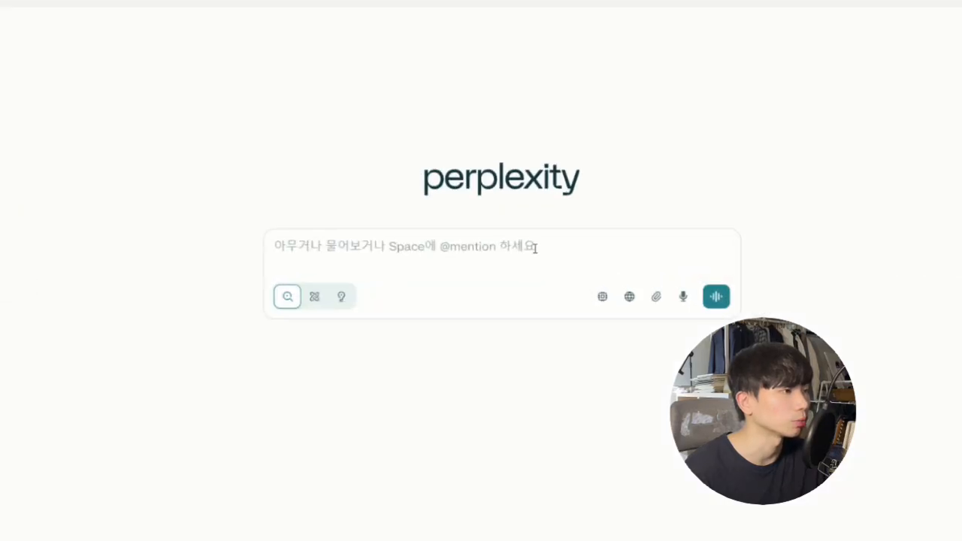
In Perplexity, write the question "한담동에 있는 오스테리아 오르조 레스토랑에 대한 상세한 설명 부탁".
left_click(567, 243)
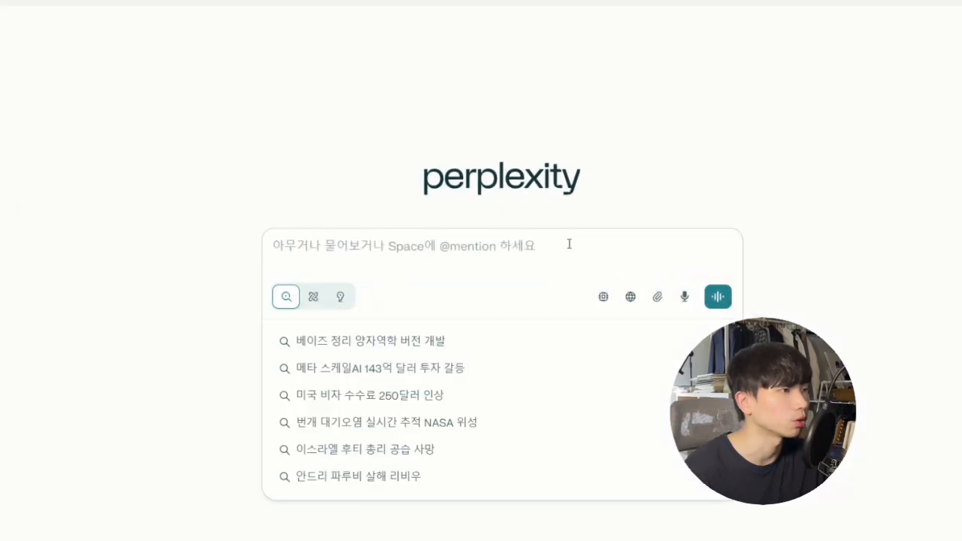
type("핸담동에 있는 오스테리아")
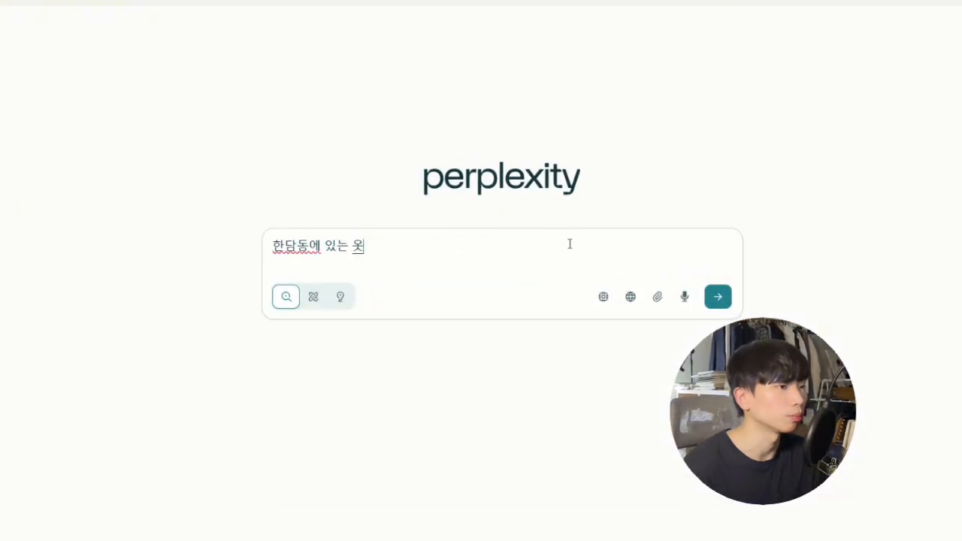
type(" 오르조 레스토랑에 대하")
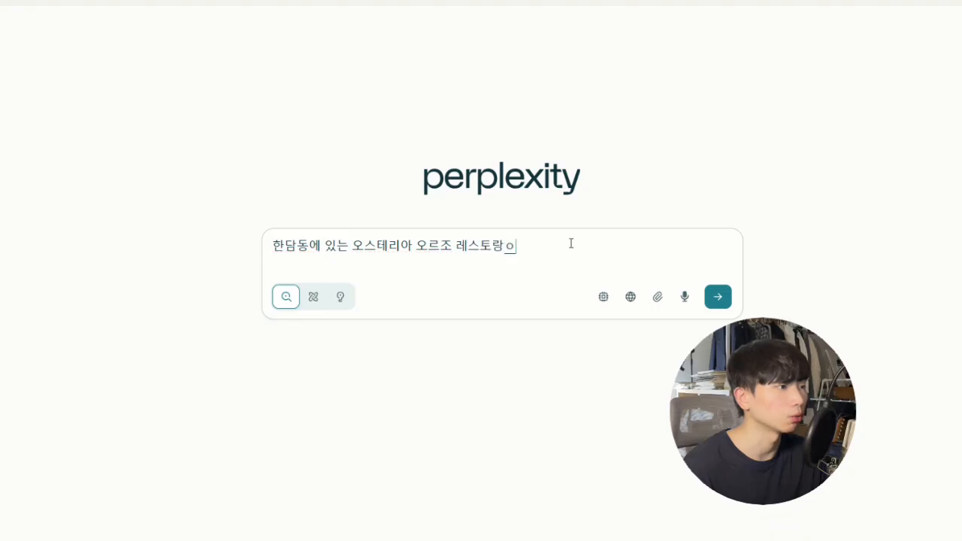
type("ㄴ 상세한 설명 부탁")
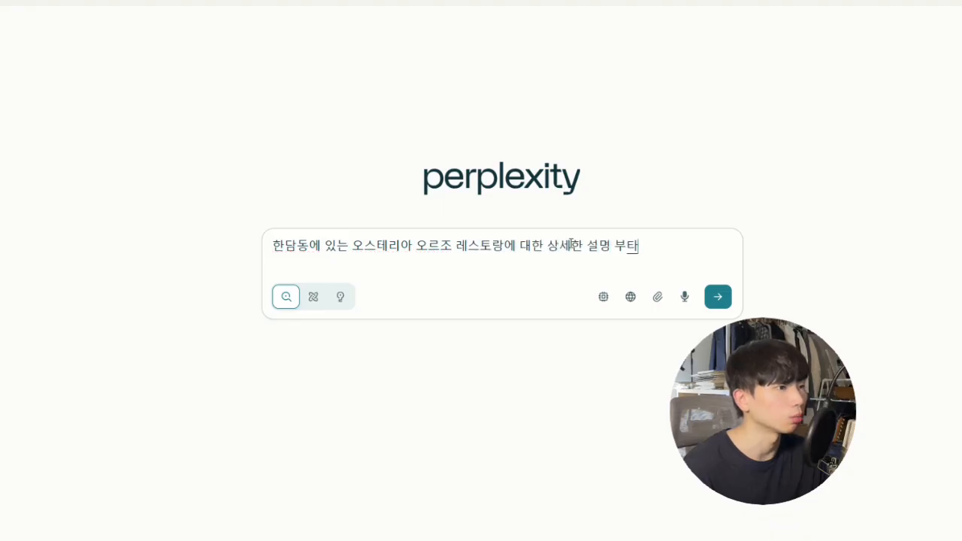
Complete the restaurant request by asking for 분위기, 가격 메뉴, 홀 등등 상세하게, and submit it.
type("해. 분위기,")
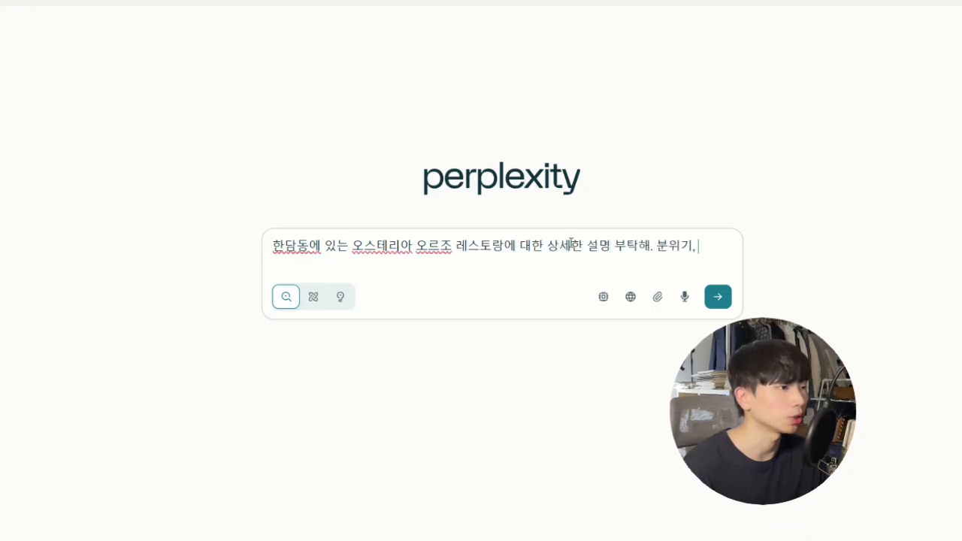
type(" 가격 메뉴, 홀과")
key("BackSpace")
type("호ㄹ,")
key("BackSpace")
type("등등 ㅁ상세하게")
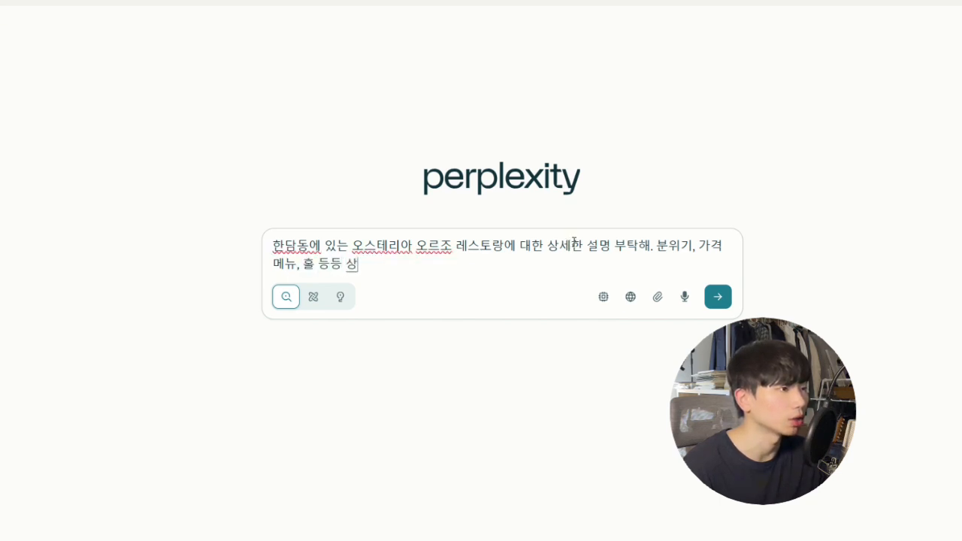
key("Return")
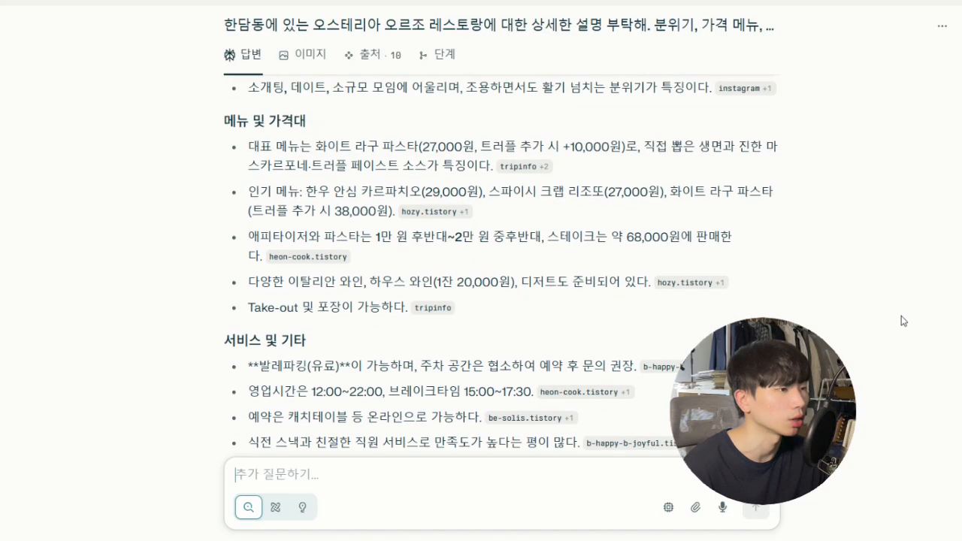
Copy the restaurant answer from its introduction through 총평 and paste it into a new ChatGPT prompt.
scroll(901, 320, "up", 15)
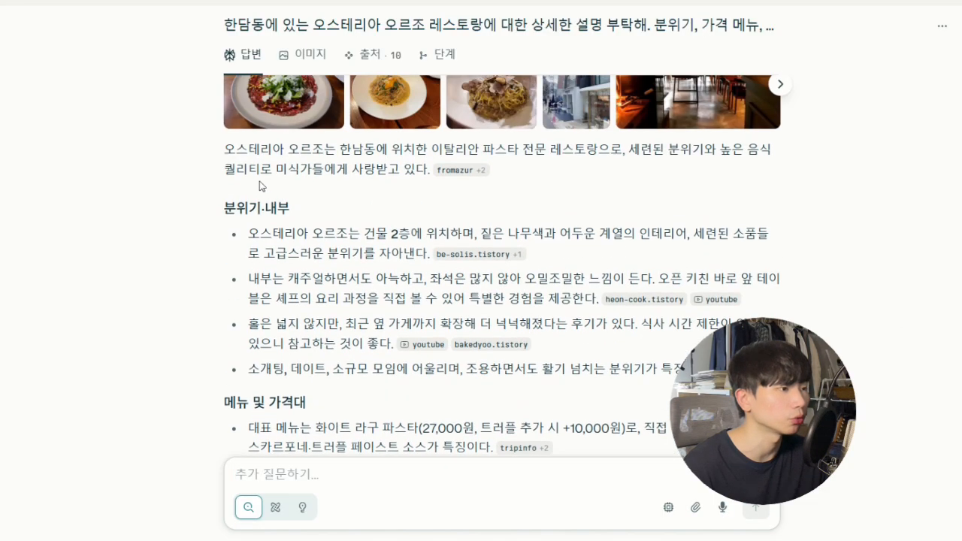
left_click_drag(227, 149, 641, 303)
key("ctrl+c")
scroll(551, 301, "down", 8)
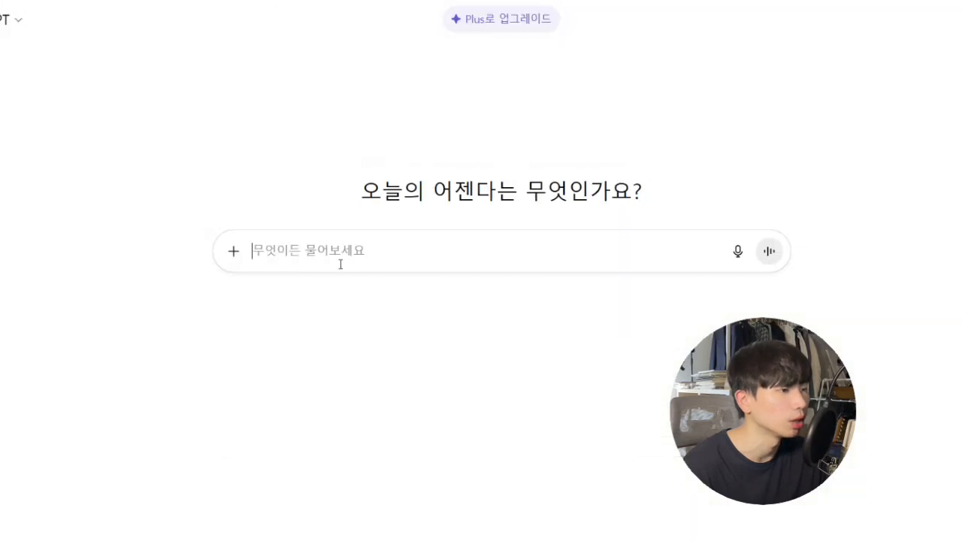
key("ctrl+v")
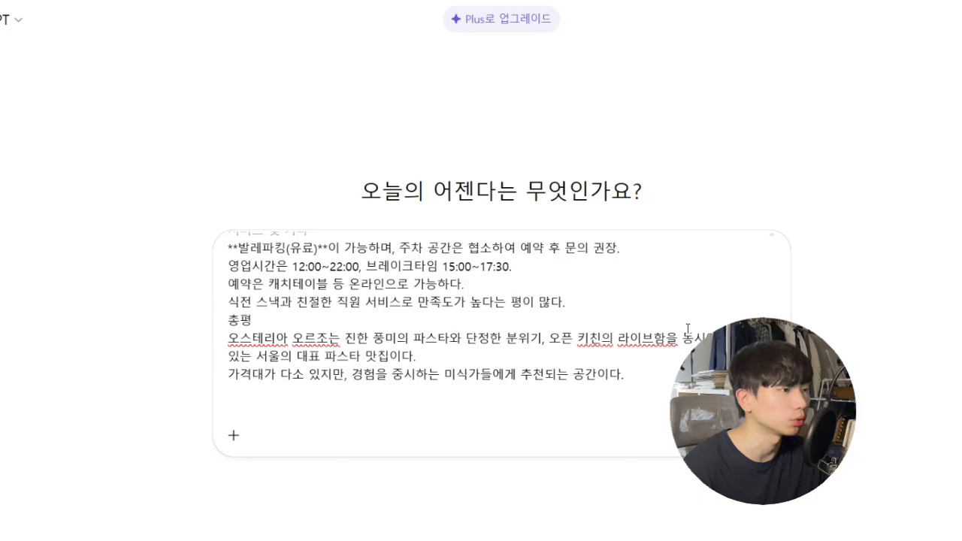
Below the pasted restaurant details, add "위 내용을 참고해서 아래의 프롬프트를 재구성해줘. 프롬프트의 뼈대는 건들지 말고 내용을 재구성해줘야 해." and leave a blank line.
type("위 내용을 참고해서 ")
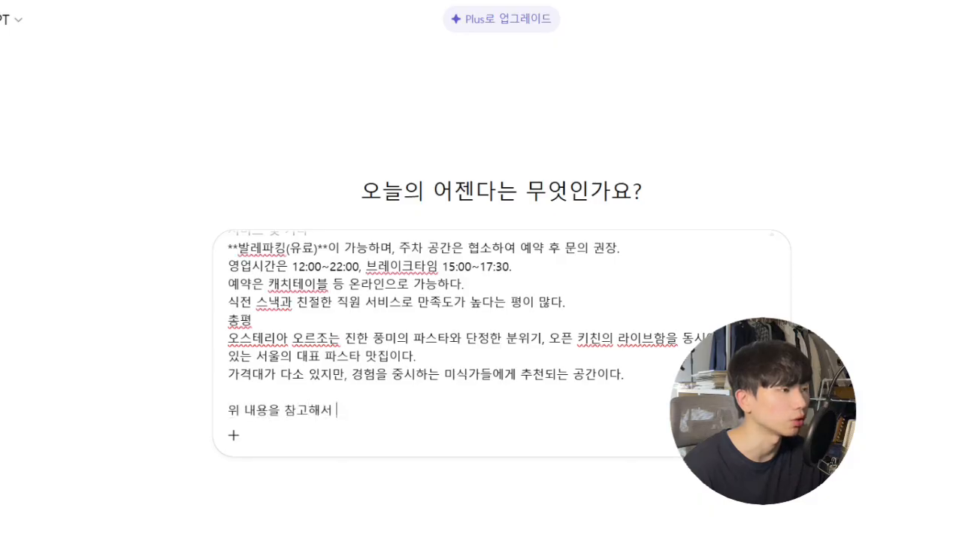
type("아래의 프롬프트를 재구성해줘. ")
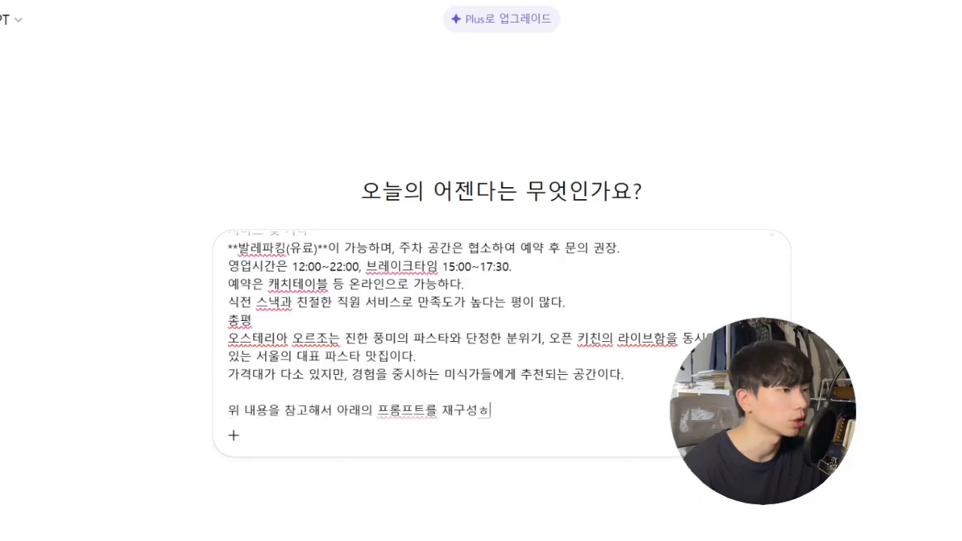
type("프로ㅁ프트의 뼈대ㅡㄴㄴ")
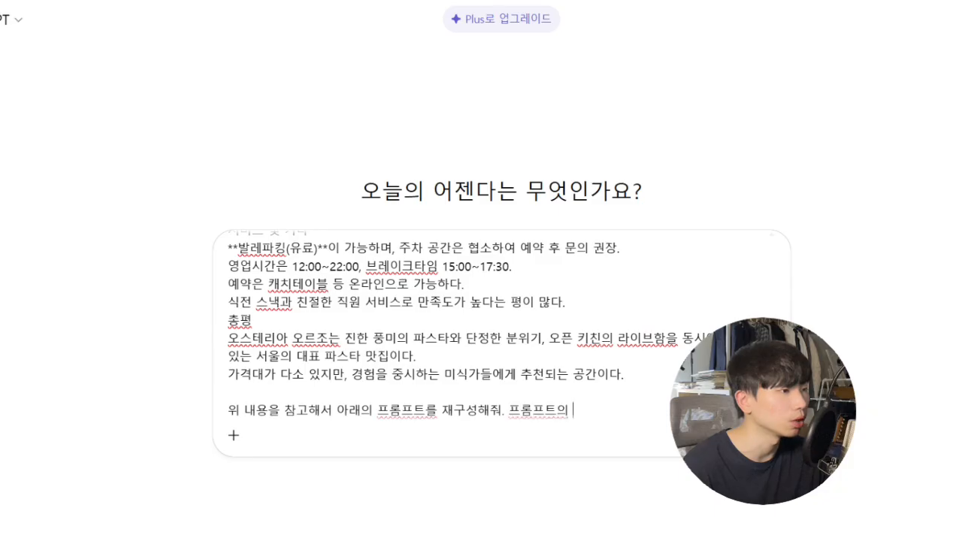
type("는 건들지 마")
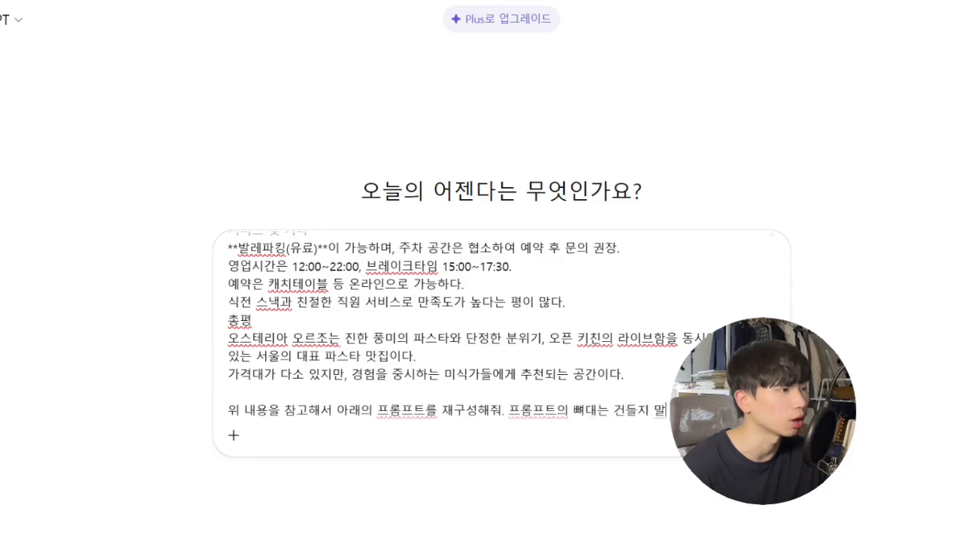
type("ㄹ고 내")
type("용을 재구성해주 ㅎ")
key("BackSpace")
key("BackSpace")
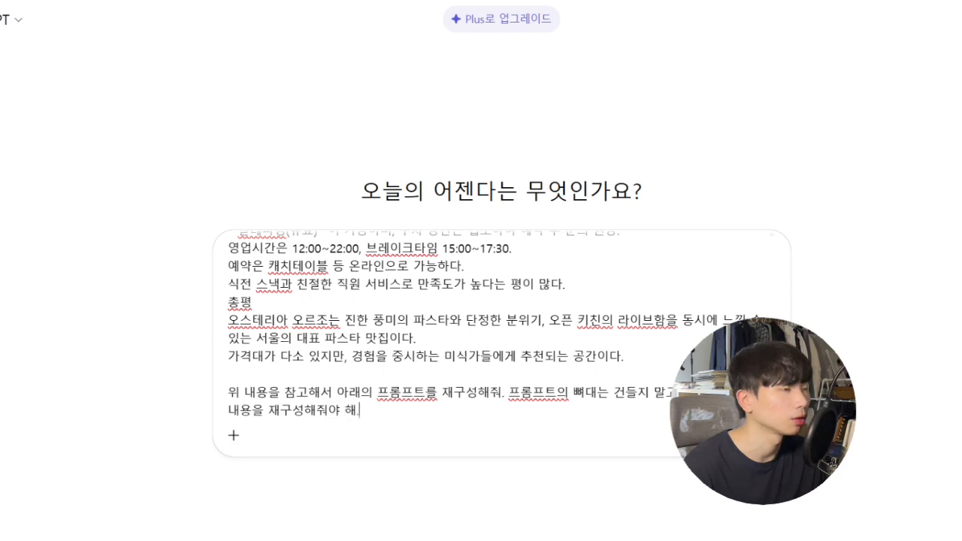
key("shift+Return")
key("shift+Return")
Copy the full 후기성 example prompt from the Notion Blog 4.0V page, paste it under the ChatGPT instruction and submit the message.
left_click(468, 2)
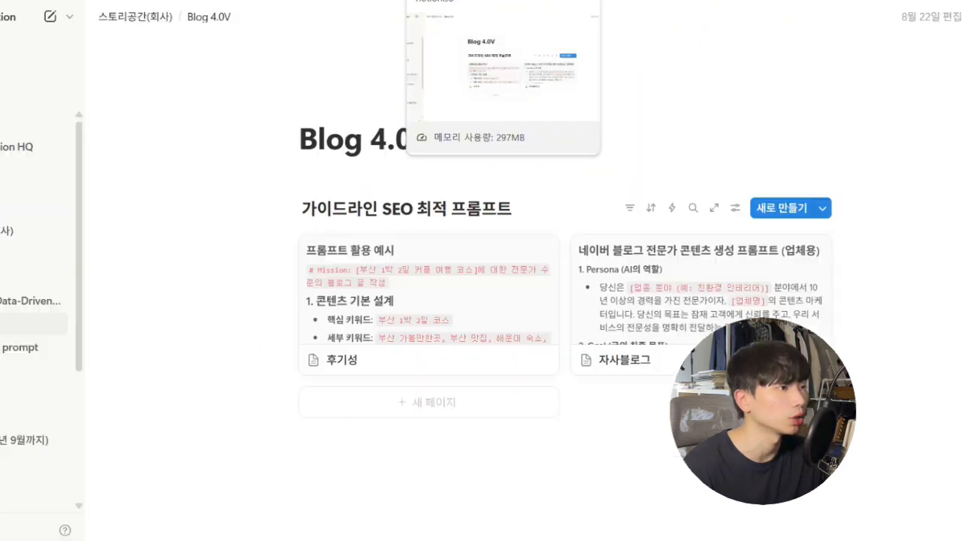
left_click(454, 264)
scroll(454, 264, "down", 3)
left_click_drag(197, 197, 440, 430)
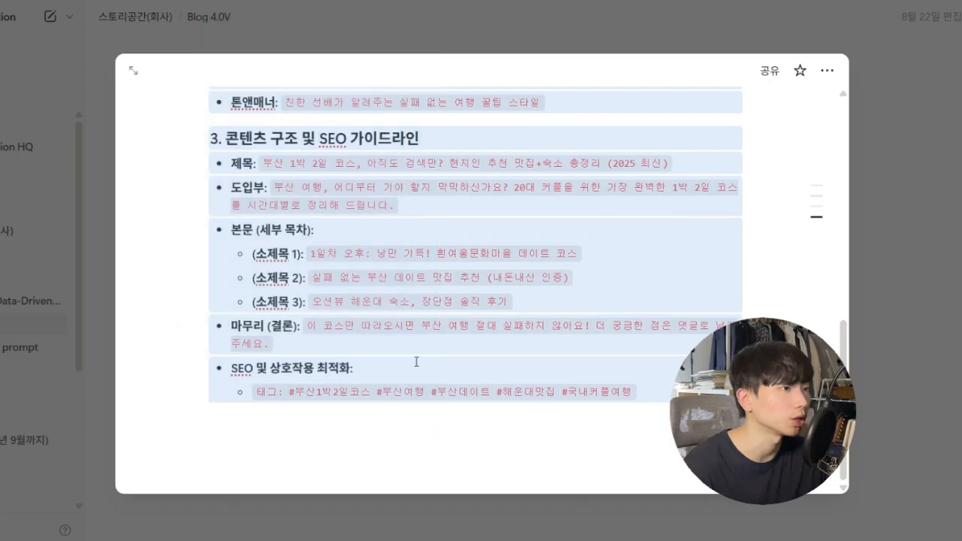
left_click(353, 1)
key("ctrl+v")
key("Return")
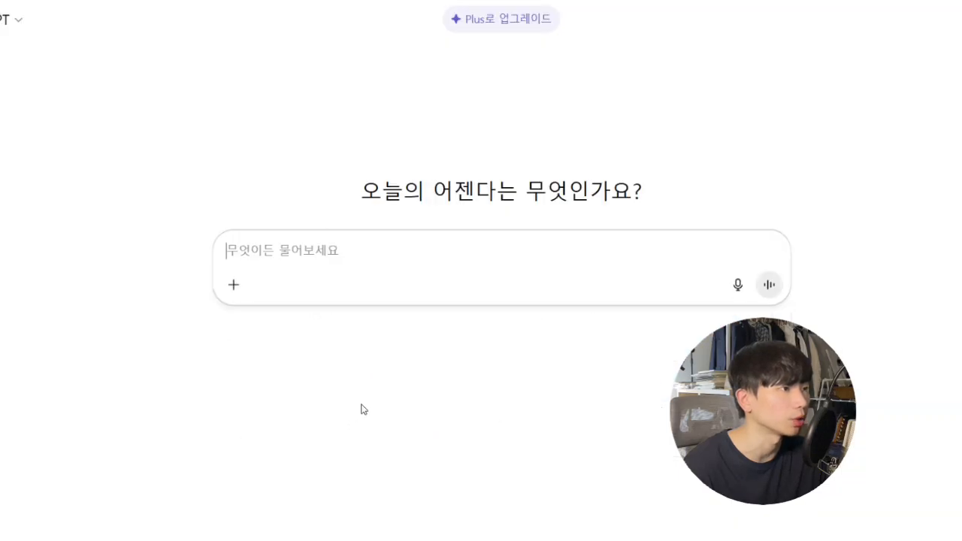
Review the restructured prompt in ChatGPT's answer and copy it from the Mission line through the SEO tags.
scroll(361, 368, "down", 3)
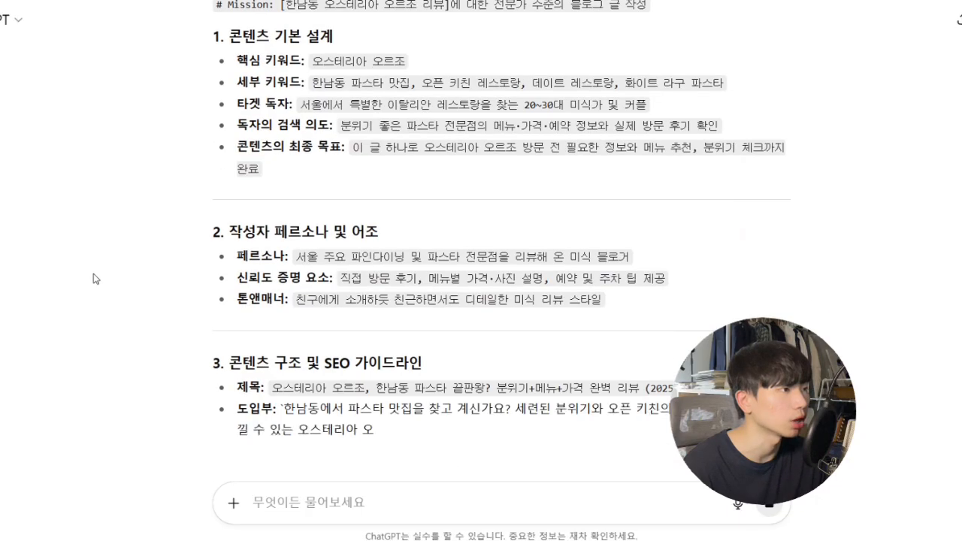
scroll(225, 282, "up", 10)
scroll(327, 239, "down", 1)
left_click_drag(314, 245, 405, 242)
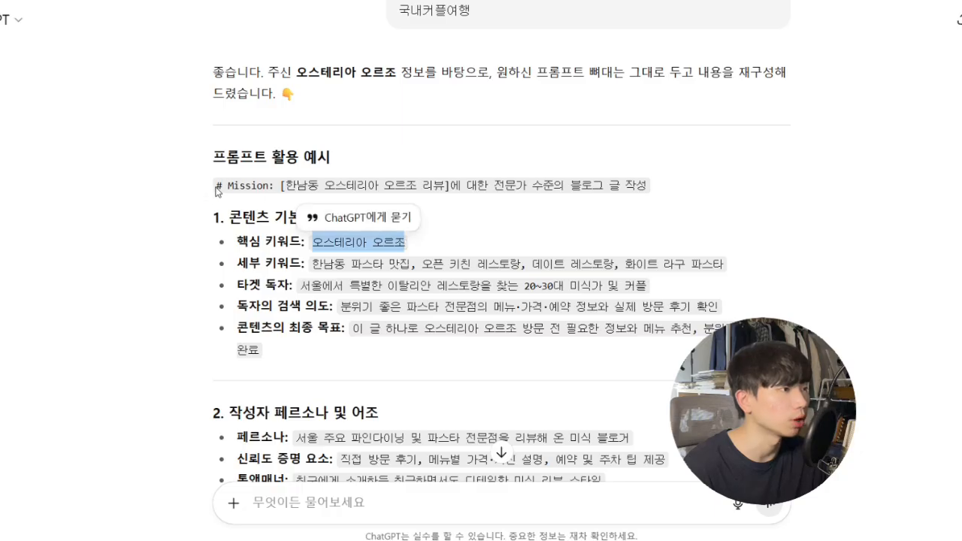
left_click_drag(216, 192, 297, 220)
left_click(303, 281)
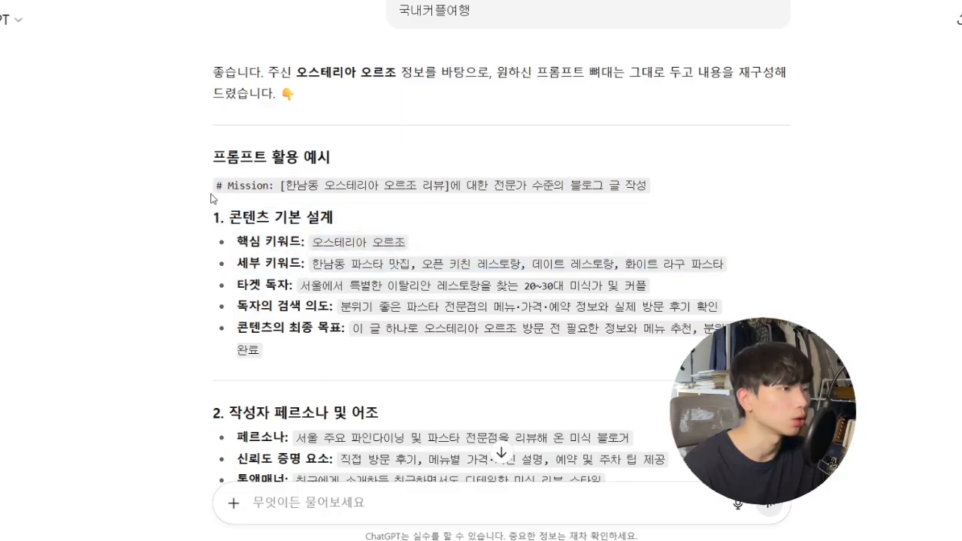
left_click_drag(221, 191, 707, 277)
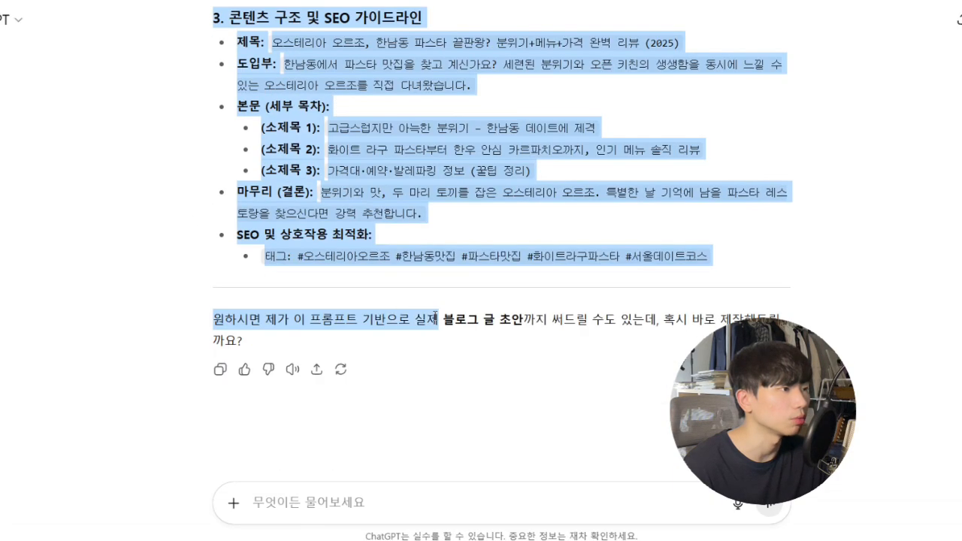
key("ctrl+c")
Switch to Claude, paste the restructured restaurant prompt into a new chat and submit it.
key("alt+Tab")
key("ctrl+v")
scroll(497, 297, "up", 4)
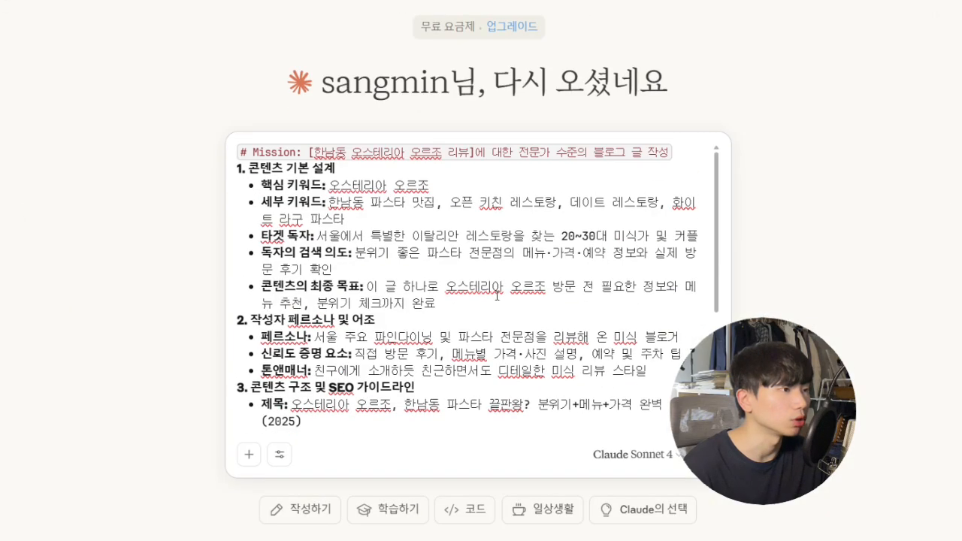
key("Return")
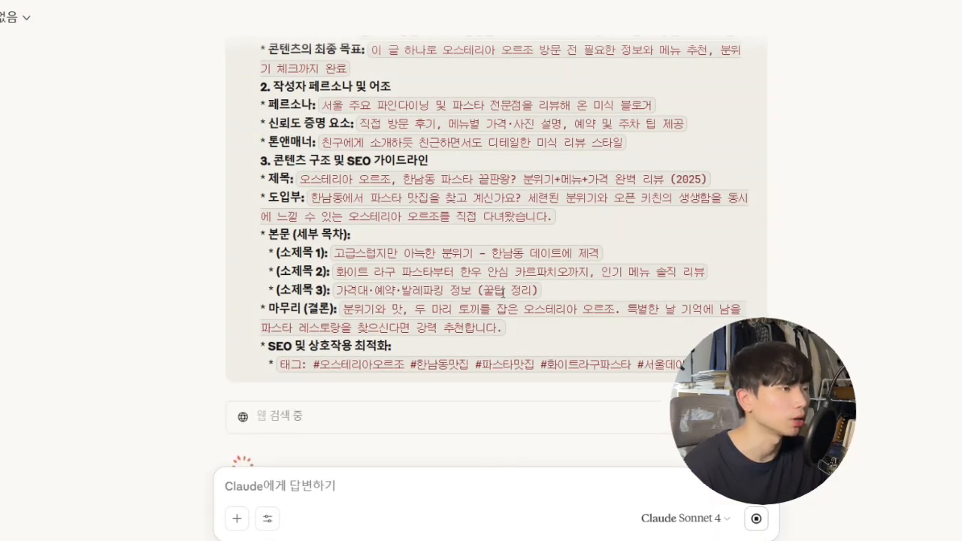
Read the generated restaurant review from its title and basic information through the conclusion and tags.
scroll(502, 293, "up", 3)
scroll(503, 297, "down", 4)
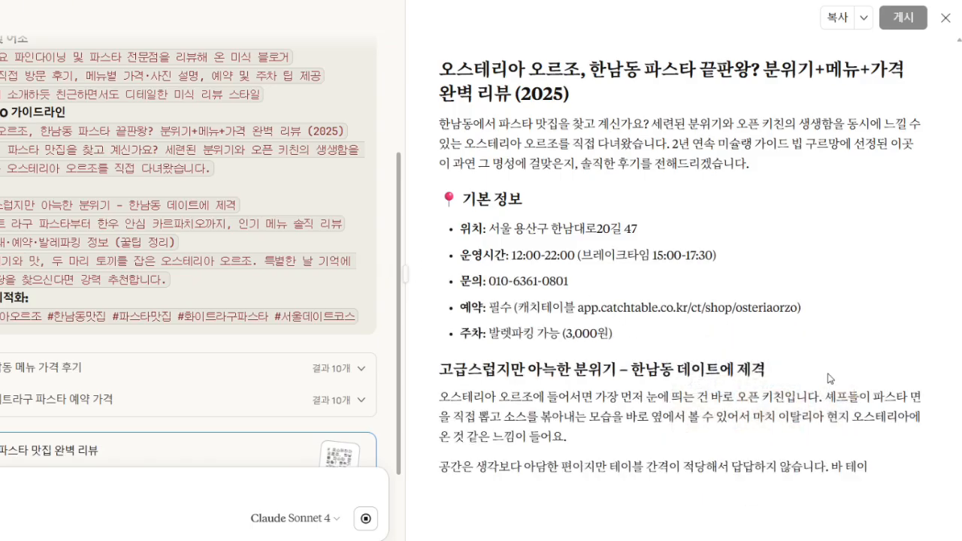
scroll(315, 241, "down", 3)
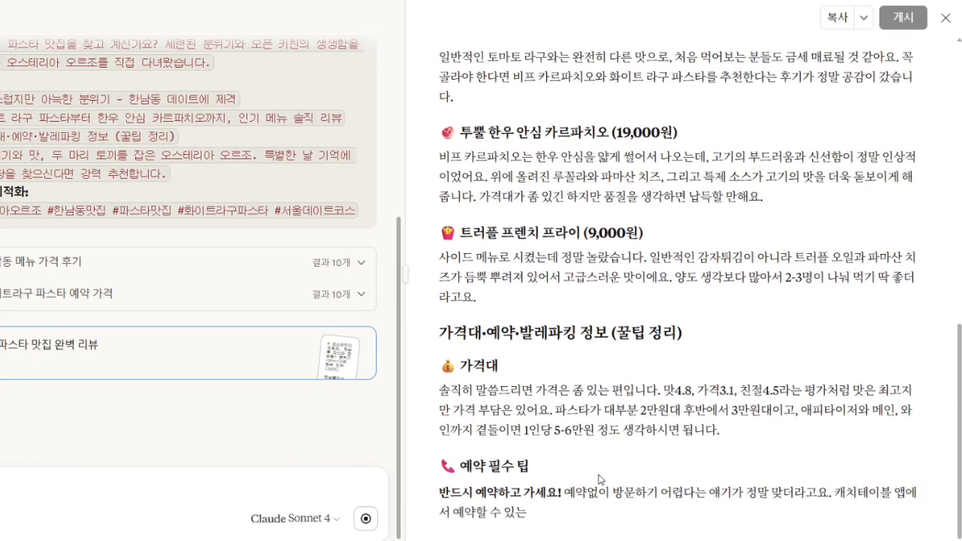
scroll(588, 438, "down", 15)
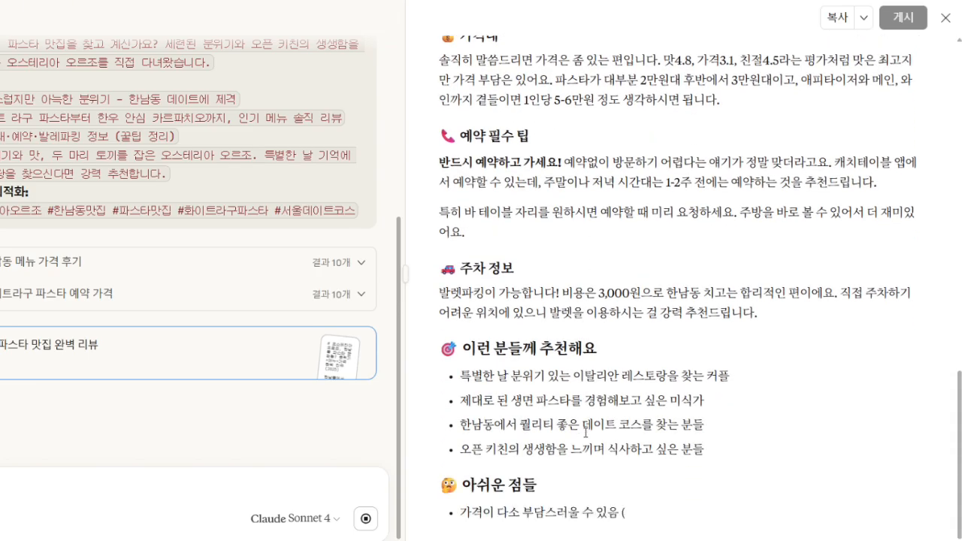
scroll(586, 436, "up", 10)
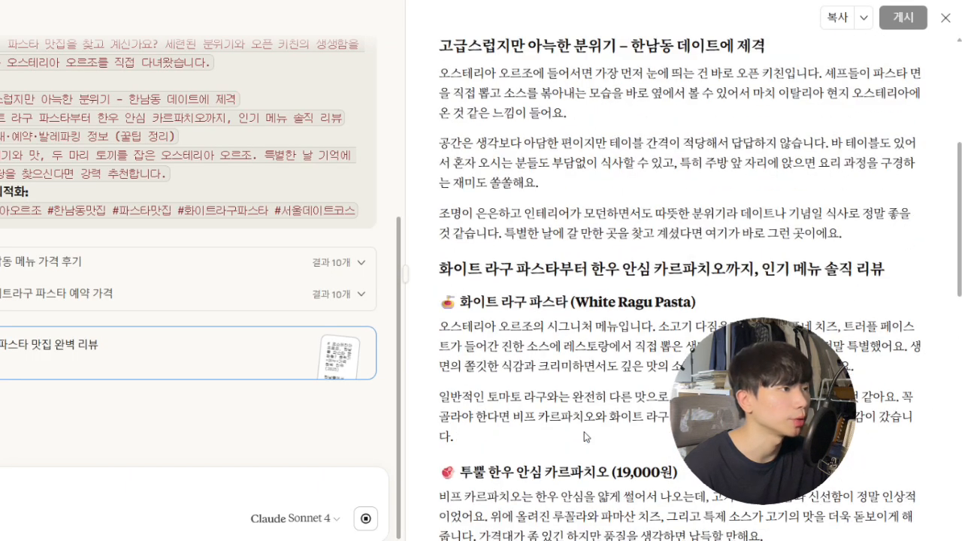
scroll(584, 431, "up", 8)
scroll(584, 432, "down", 20)
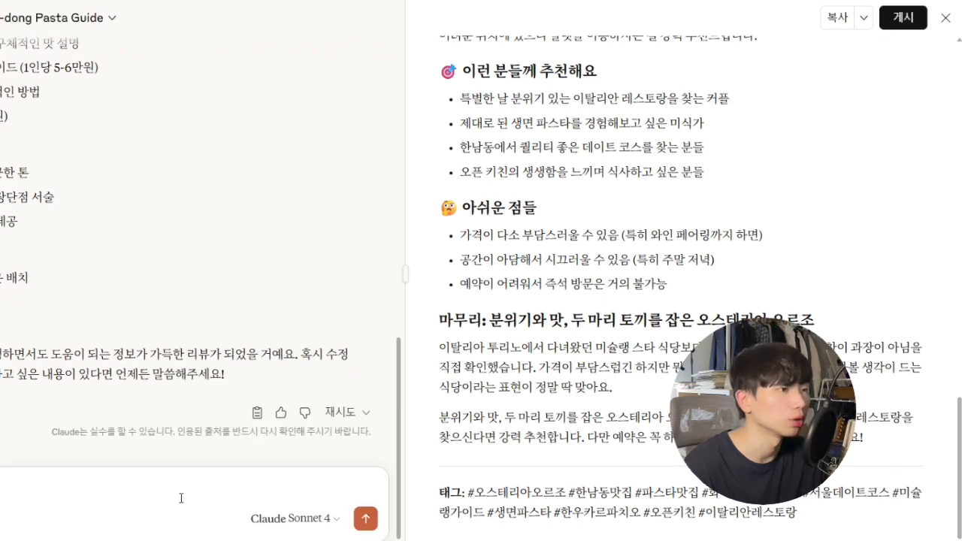
Start a follow-up request to Claude with the keyword instruction "키워드는 한남동 파스타 미슐랭 맛집으로 해줘.".
type("키워드는 한난동")
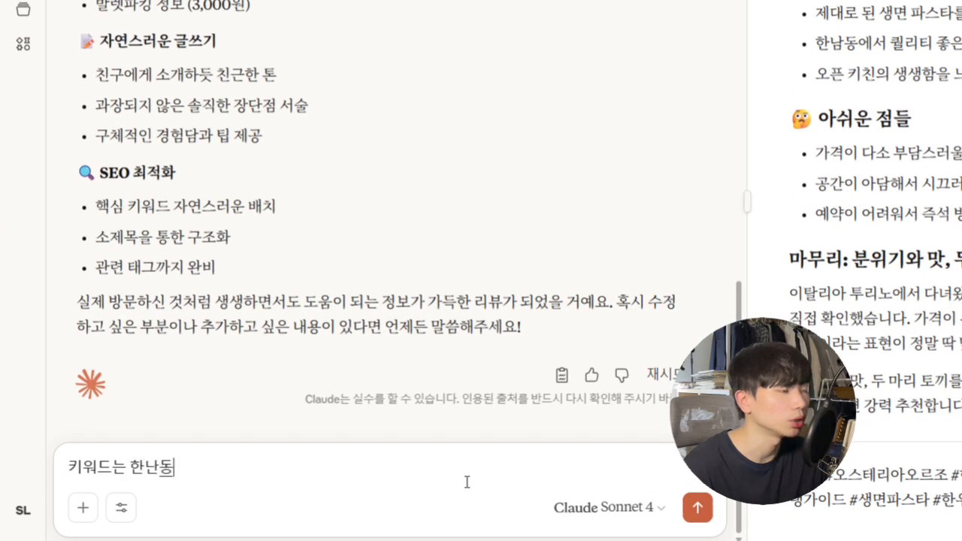
key("BackSpace")
key("BackSpace")
type("남동")
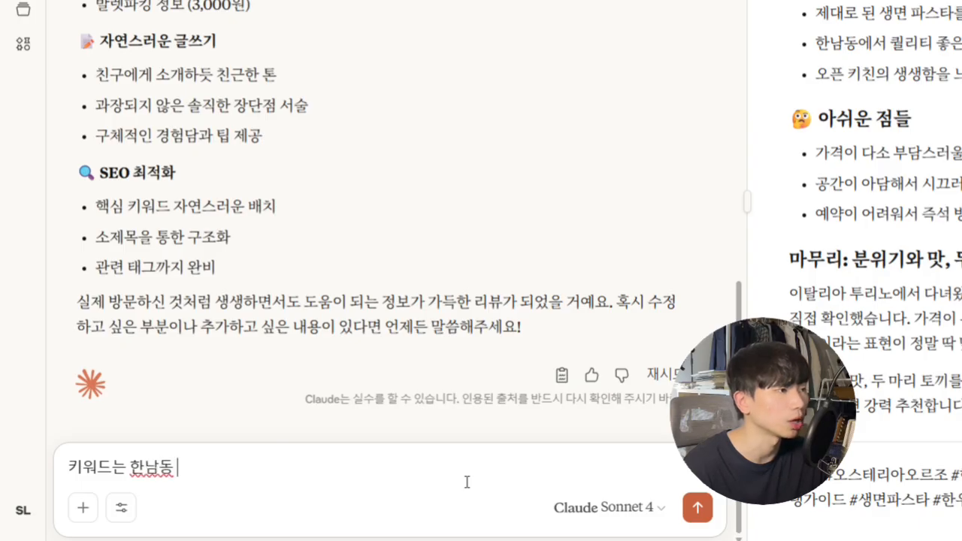
type(" 파스타 미슐랭 맛집으로 해줘. 전체")
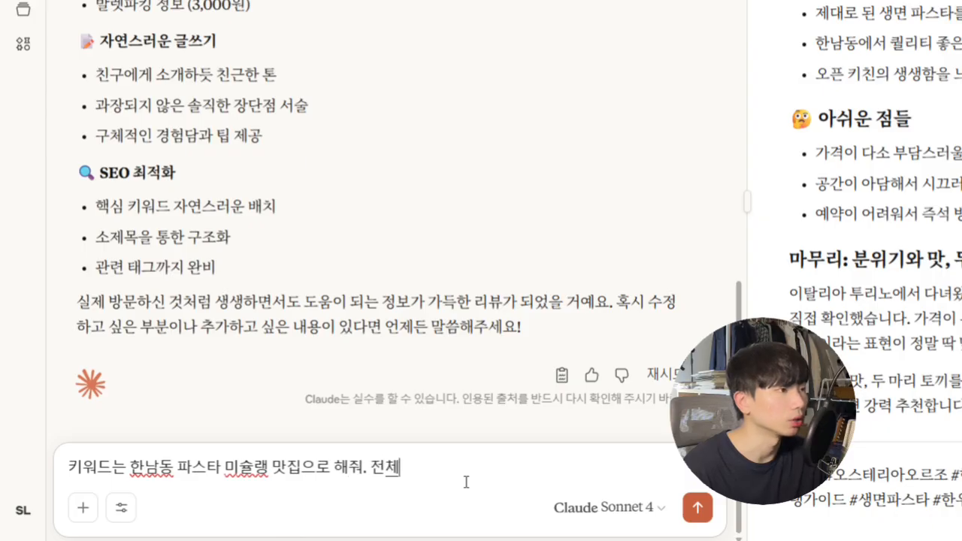
Add "전체적으로 글 문단이 나뉘지 않고 흐르듯 이어지게 해줬으면 좋겠어. 태그를 #으로 나눈 것은 잘했어. 본문에 이모티콘을 쓰지 말아줘." to the request.
type("적으로 글 문단이 내")
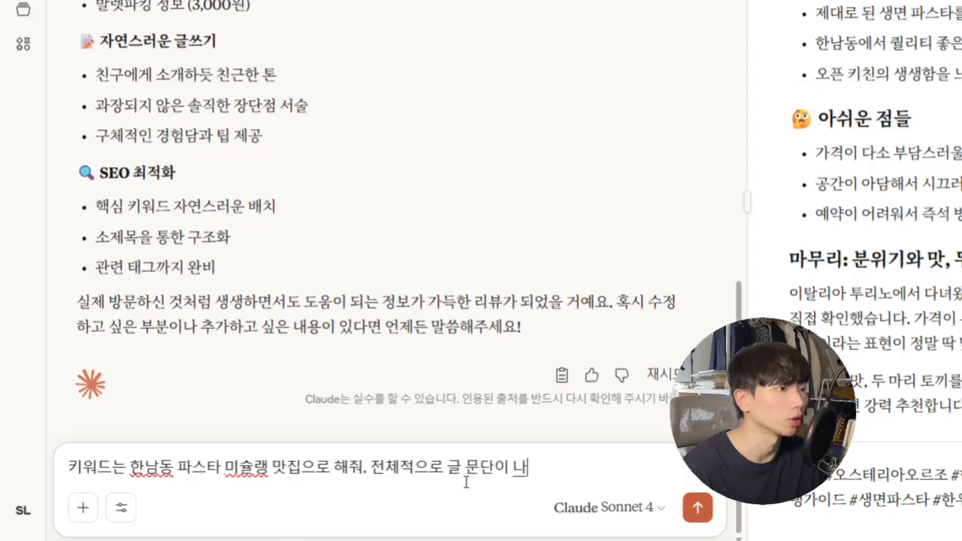
key("BackSpace")
type("나뉘지 않고 흐르듯")
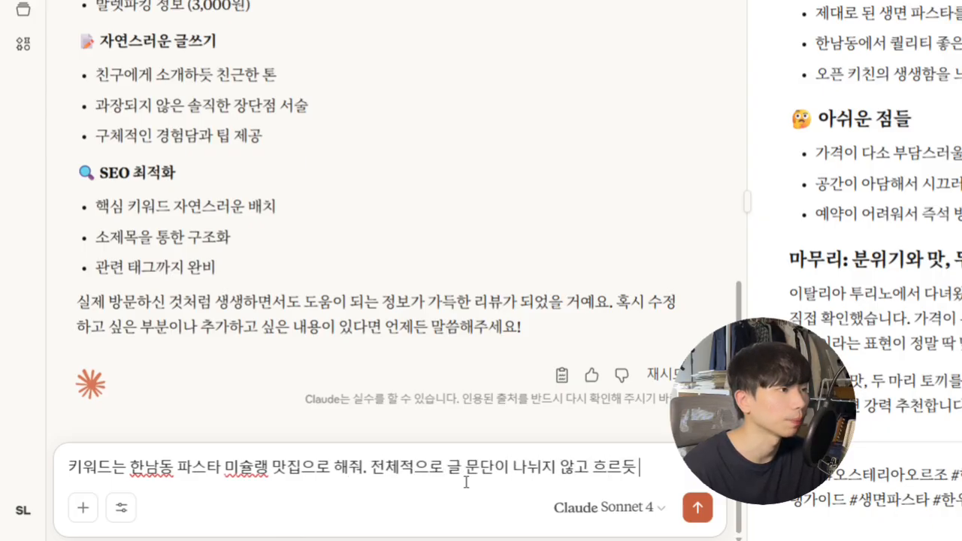
type(" 이어지게 해줘으면 좋겠어. 태그를 #으로 나눈 것은 잘했어.")
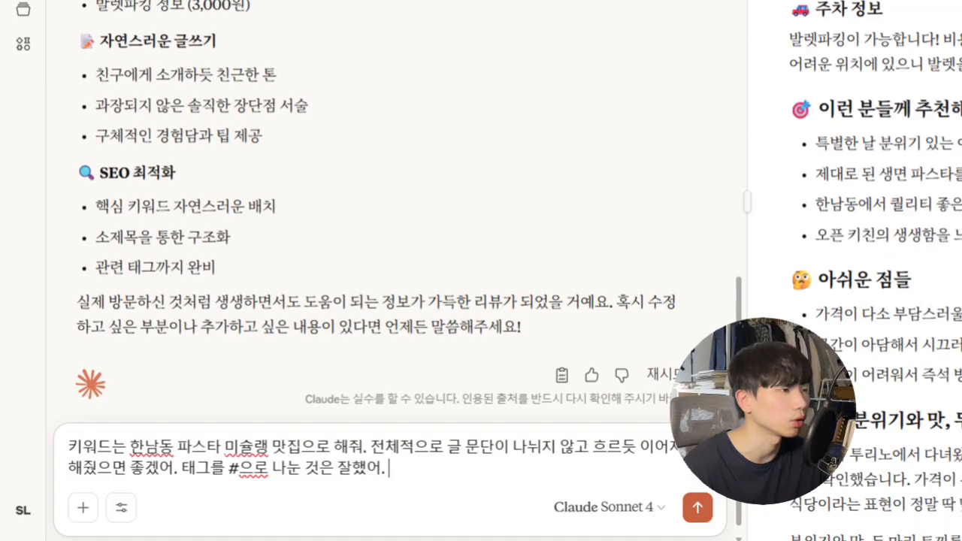
type(" 본ㅁ문에 이모티콘을 쓰")
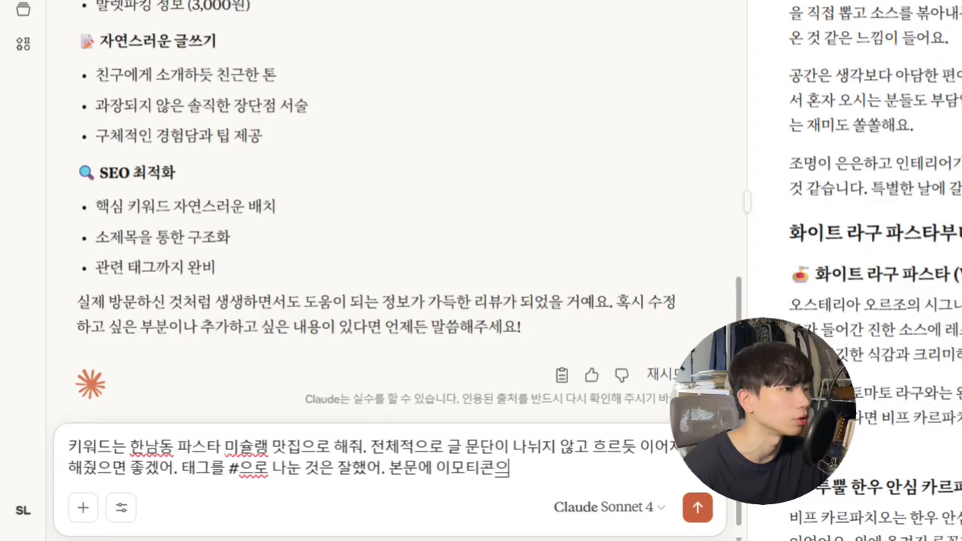
type("지 말아줘.")
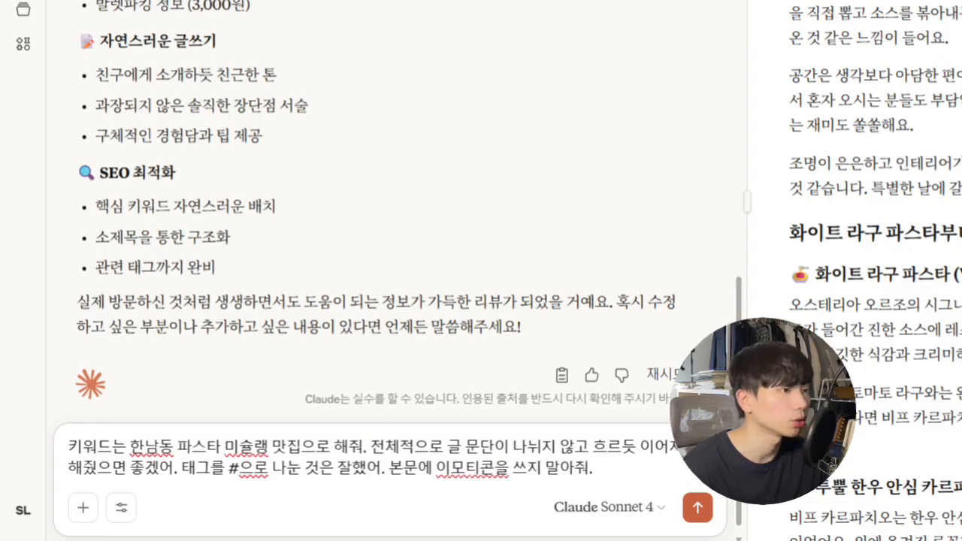
On a new line of the request, add "글 전체를 천천히 분석해서 AI스러운 글 부분을 개선해줘.".
scroll(872, 300, "up", 5)
key("shift+Return")
type("글 전체를 천ㅊ")
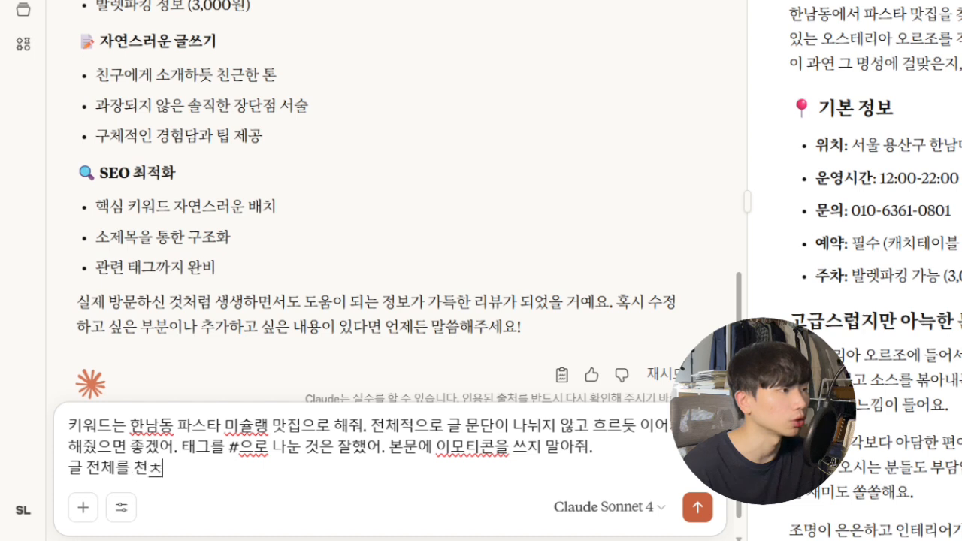
key("BackSpace")
type("천히 분석해서 AI스러운 글 ㅂ")
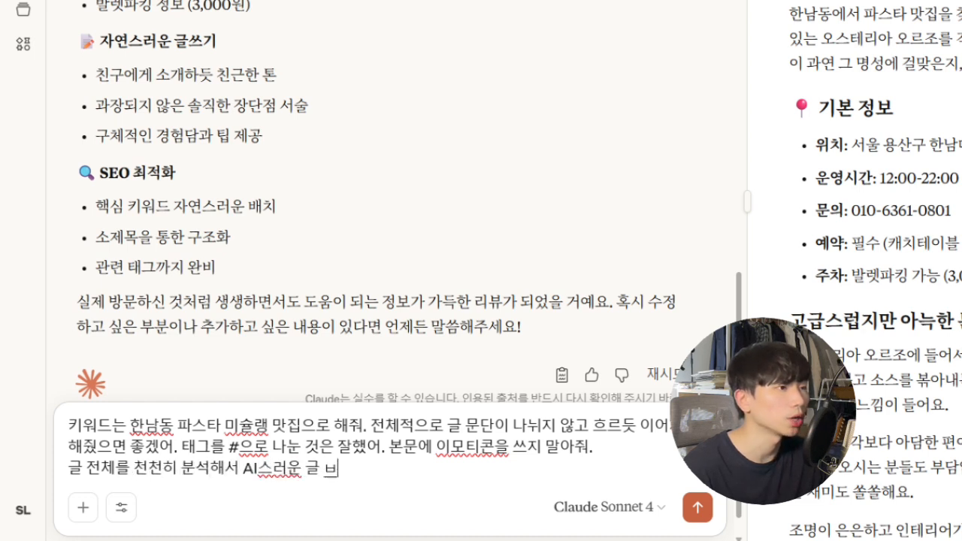
key("BackSpace")
type("부분을 개선해줘")
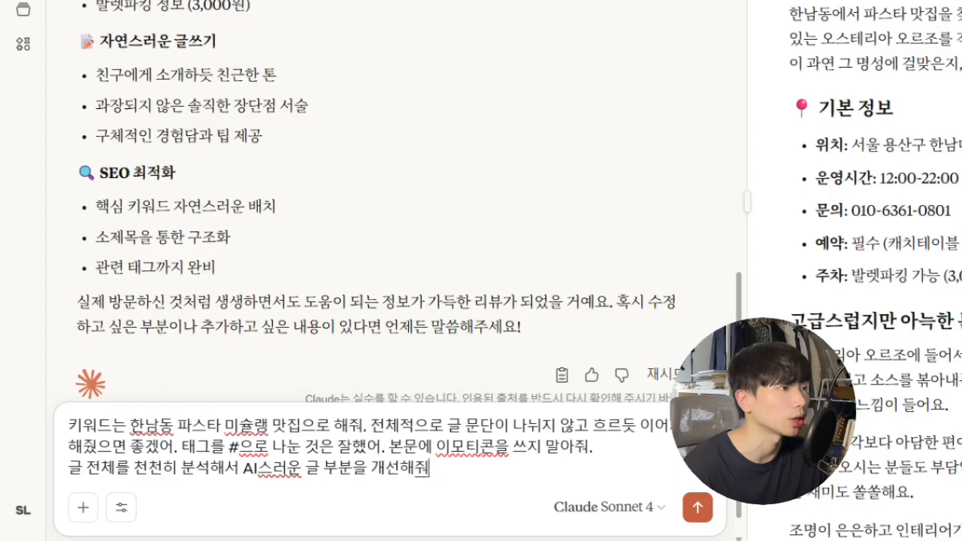
type(".")
Add the line "모바일 가독성에 맞게 한 줄에 25자를 넘지 말아줘." and submit the revision request.
key("shift+Return")
type("모바일 가독성에 맞게 ㅎㅏㄴ 줄에 25재")
key("BackSpace")
type("잘ㄹ를 넘지 말아줘.")
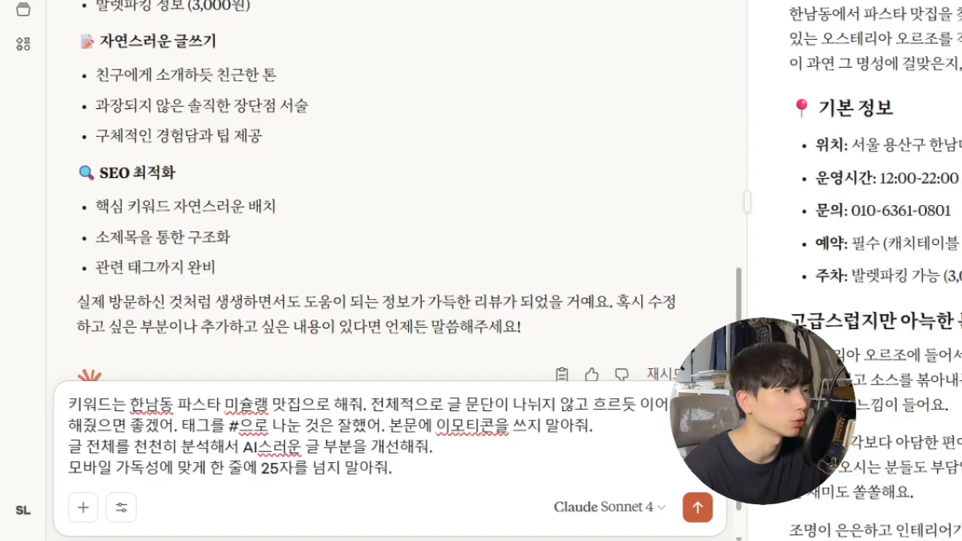
key("Return")
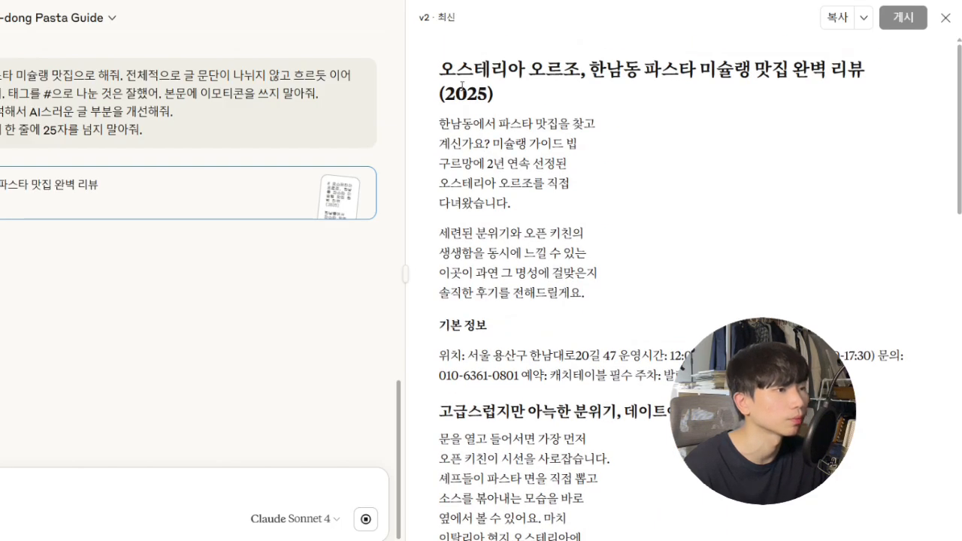
Copy the revised v2 article, transfer it to Notepad as plain text, select all of it there and minimize Notepad.
scroll(467, 71, "down", 10)
left_click(836, 17)
key("alt+Tab")
key("ctrl+a")
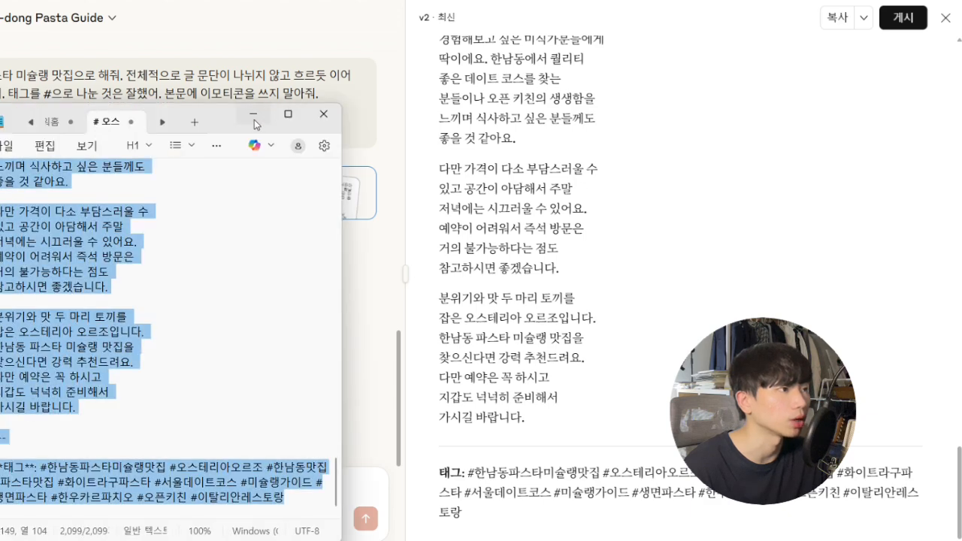
left_click(254, 117)
Switch to the Naver blog editor and paste the copied article into the post body.
key("alt+Tab")
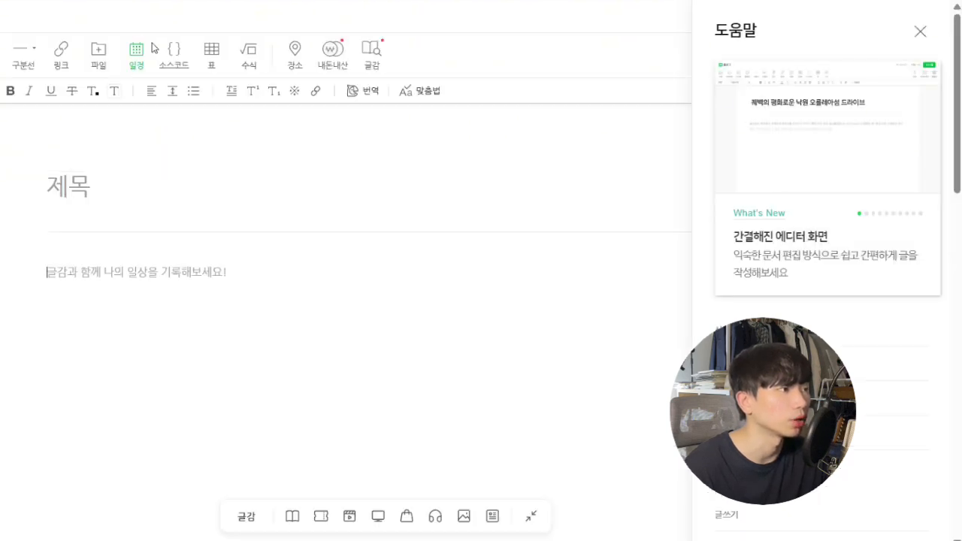
left_click(172, 318)
key("ctrl+v")
Centre-align the entire article text and close the help panel.
key("ctrl+a")
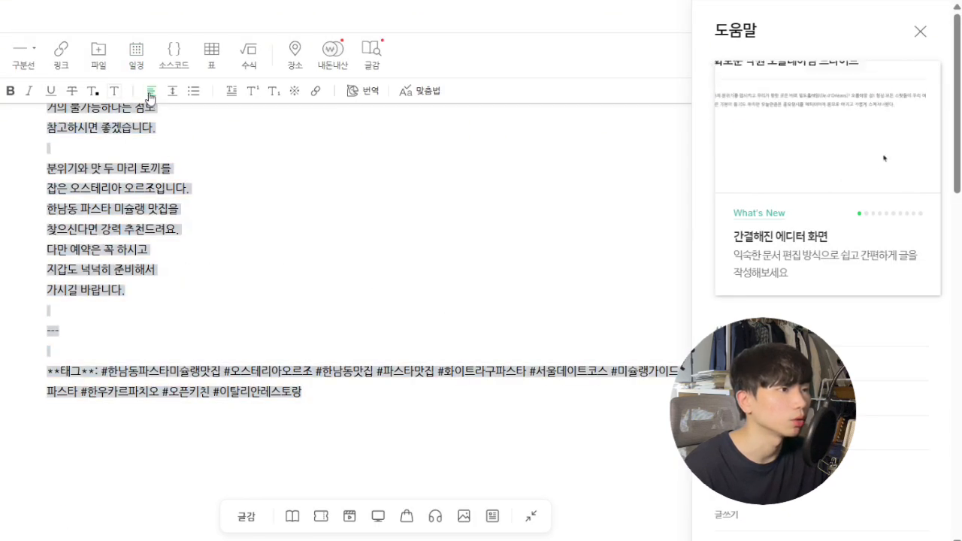
left_click(151, 91)
left_click(154, 143)
left_click(278, 242)
scroll(278, 242, "up", 5)
left_click(920, 30)
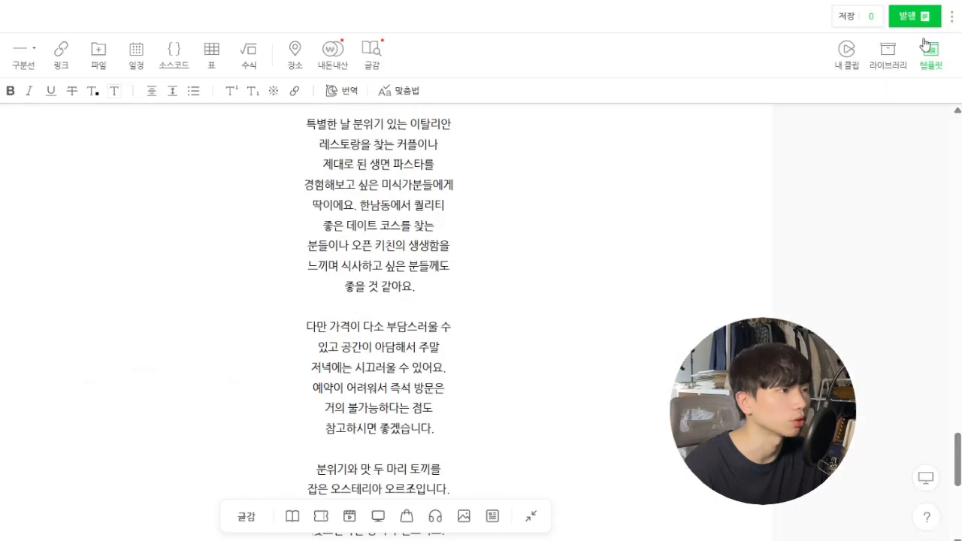
Move the article's headline from the body into the post title and remove the blank lines left at the body's start.
scroll(817, 128, "up", 10)
scroll(411, 243, "up", 15)
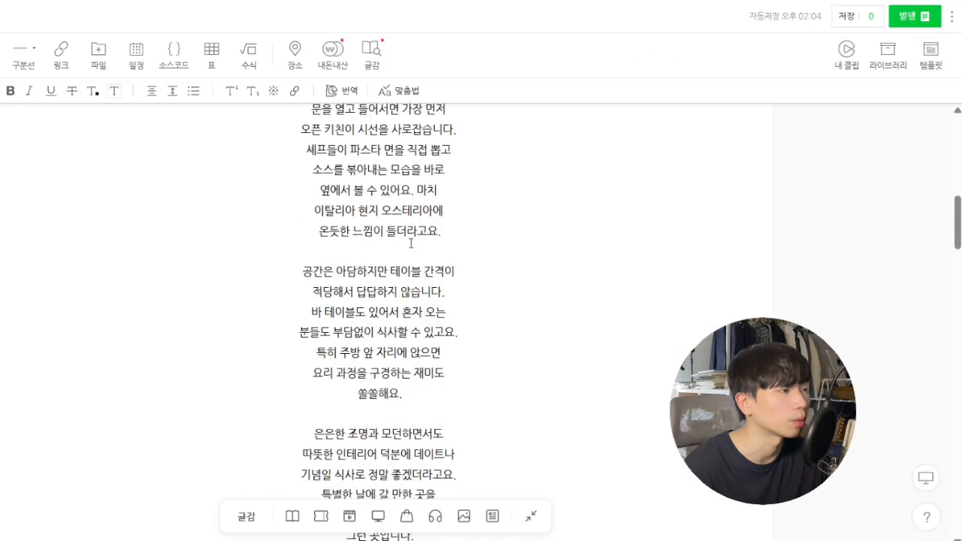
triple_click(537, 273)
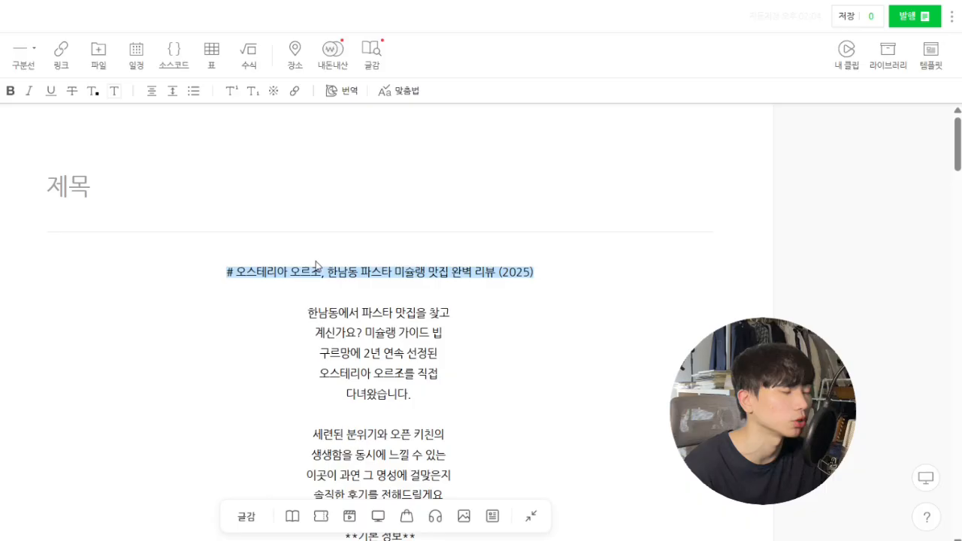
key("ctrl+x")
left_click(311, 168)
key("ctrl+v")
left_click(283, 321)
key("BackSpace")
key("BackSpace")
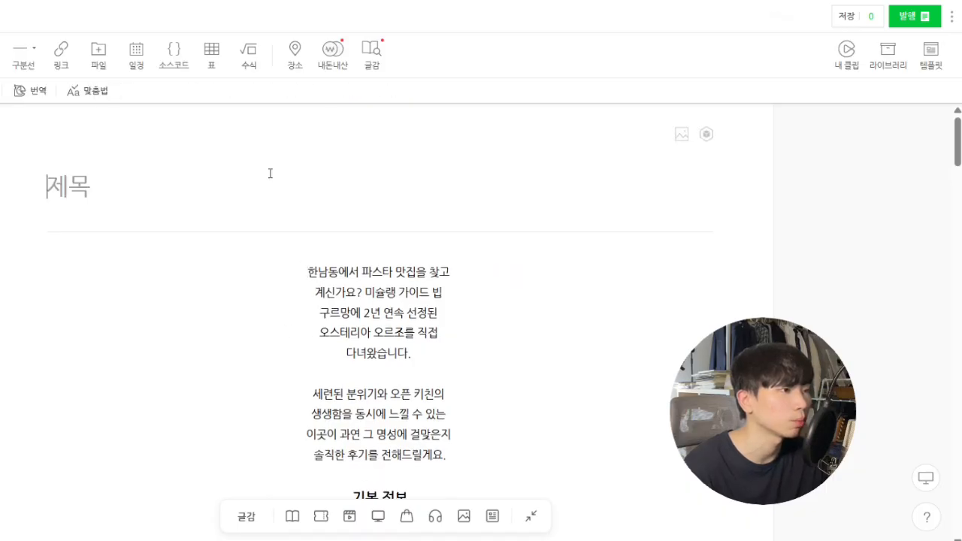
key("ctrl+v")
Move the phrase "한남동 파스타 미슐랭 맛집" to the beginning of the post title.
left_click_drag(258, 186, 445, 193)
left_click_drag(244, 186, 501, 188)
key("BackSpace")
left_click(46, 199)
key("ctrl+v")
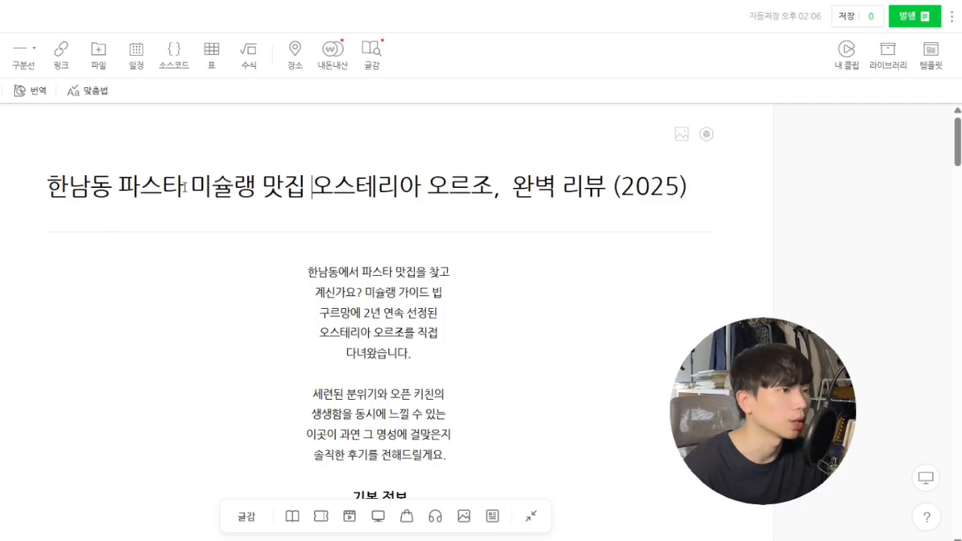
Remove the comma after "오르조" and the space before "(2025)" in the post title.
left_click(506, 199)
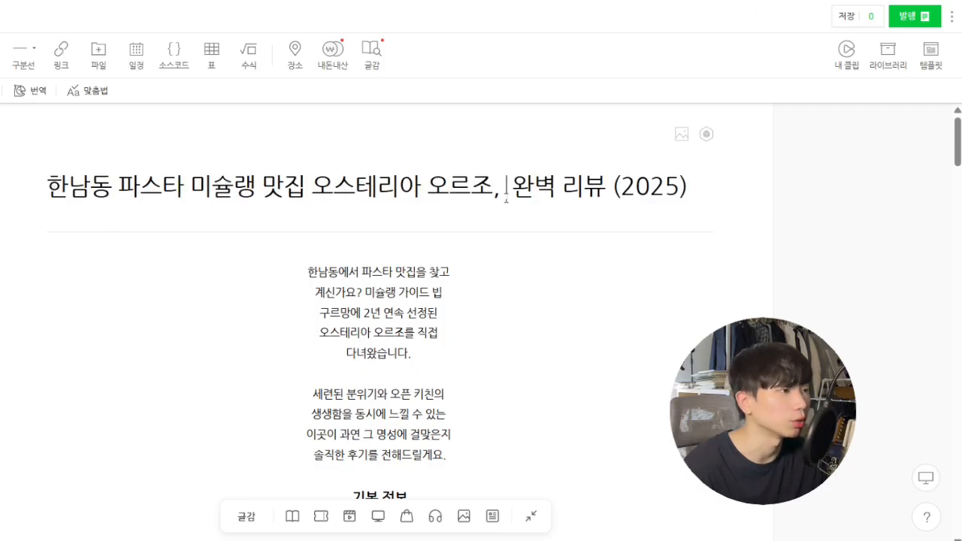
key("BackSpace")
left_click(605, 199)
key("BackSpace")
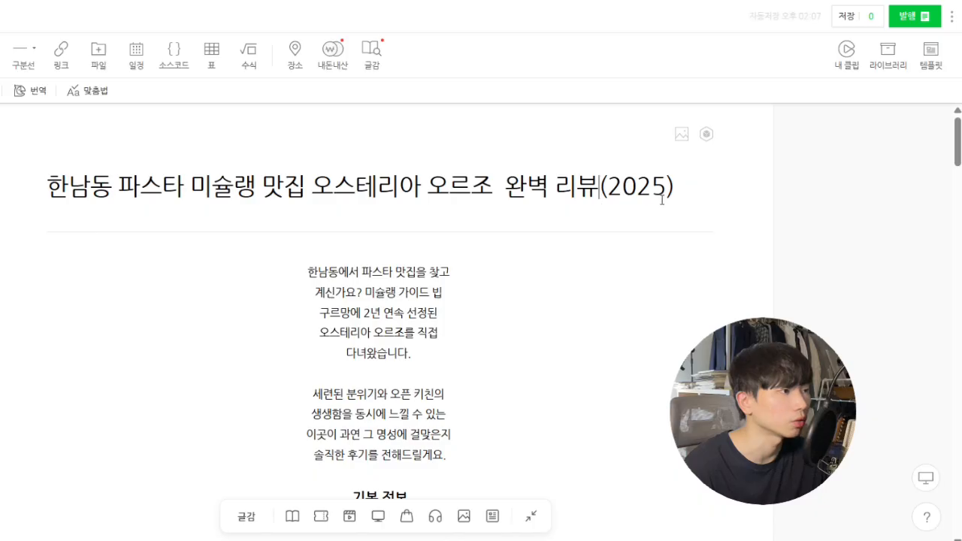
Delete the asterisks on both sides of the "기본 정보" heading.
scroll(592, 230, "down", 10)
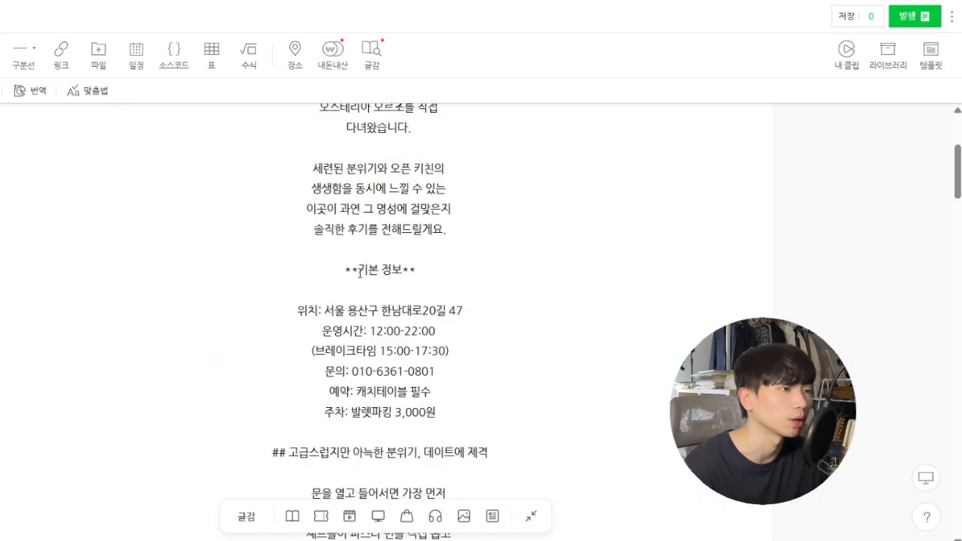
left_click(359, 271)
key("BackSpace")
key("BackSpace")
left_click(416, 275)
key("BackSpace")
key("BackSpace")
Set the "기본 정보" heading to font size 19 and bold.
left_click_drag(418, 274, 359, 272)
left_click(358, 271)
triple_click(360, 272)
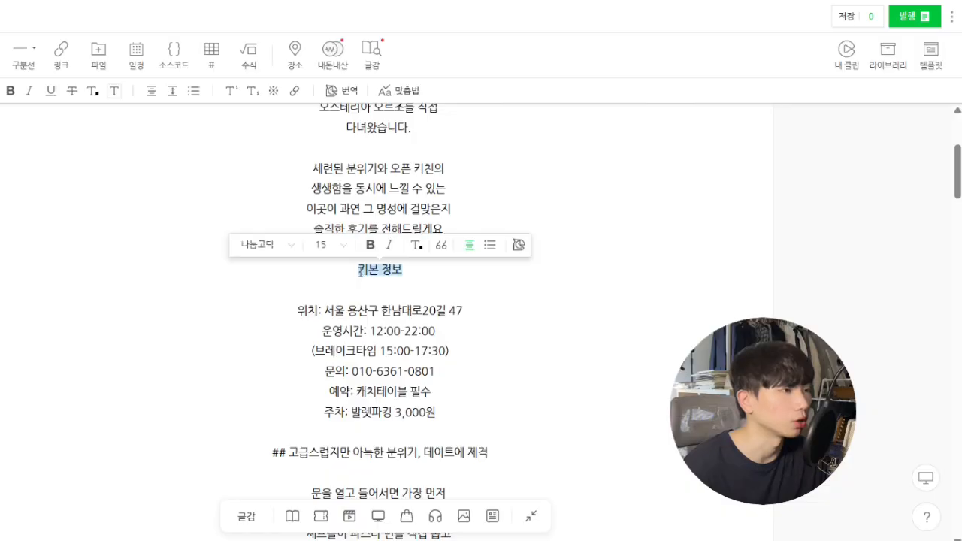
left_click(342, 255)
left_click(328, 354)
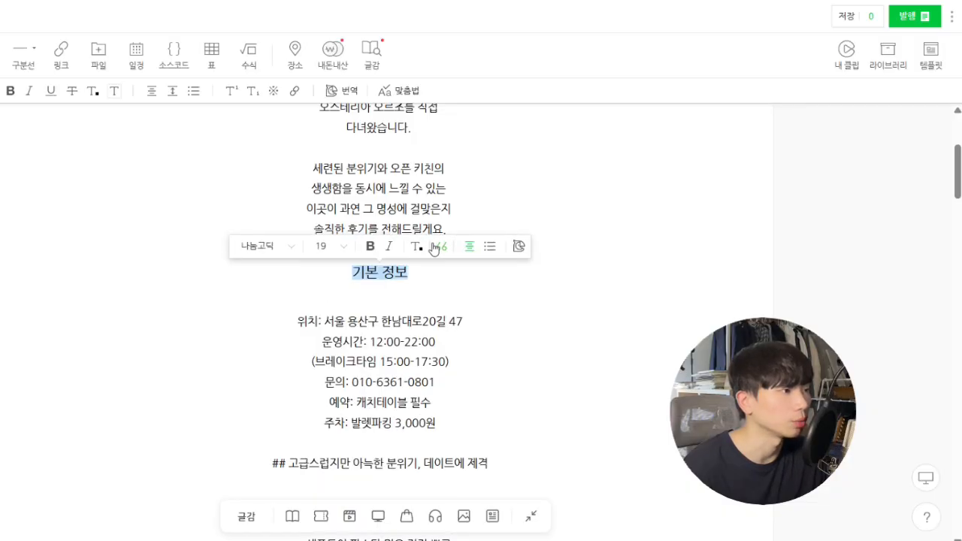
left_click(371, 246)
left_click(396, 200)
scroll(396, 200, "down", 2)
left_click_drag(292, 172, 408, 211)
left_click(463, 279)
left_click_drag(464, 280, 436, 274)
double_click(300, 176)
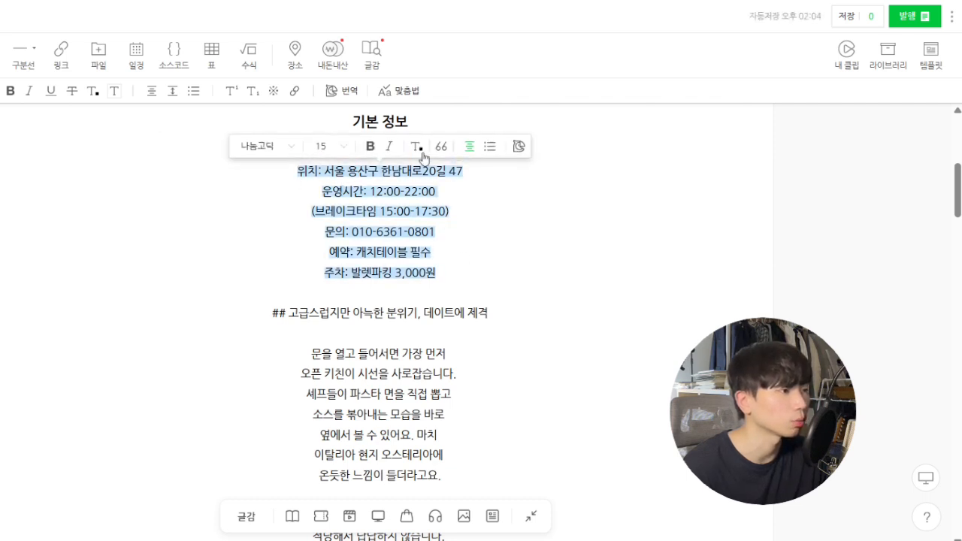
left_click_drag(348, 122, 410, 124)
scroll(406, 150, "up", 1)
left_click(398, 288)
Strip the asterisks from the "화이트 라구 파스타" subheading and format it bold at size 19.
scroll(403, 272, "up", 3)
scroll(404, 272, "down", 3)
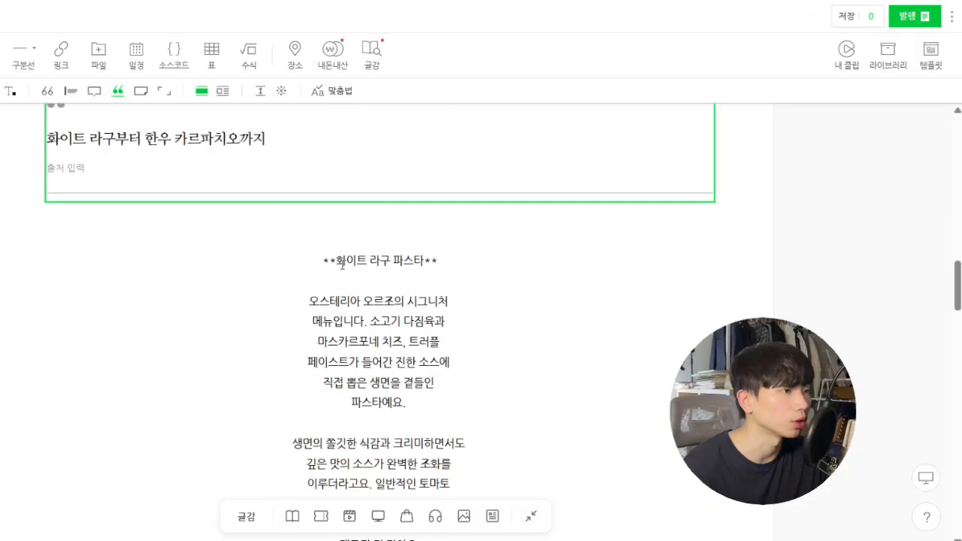
left_click(339, 260)
key("BackSpace")
key("BackSpace")
left_click(446, 238)
key("BackSpace")
key("BackSpace")
key("shift+Up")
left_click(372, 194)
left_click(330, 194)
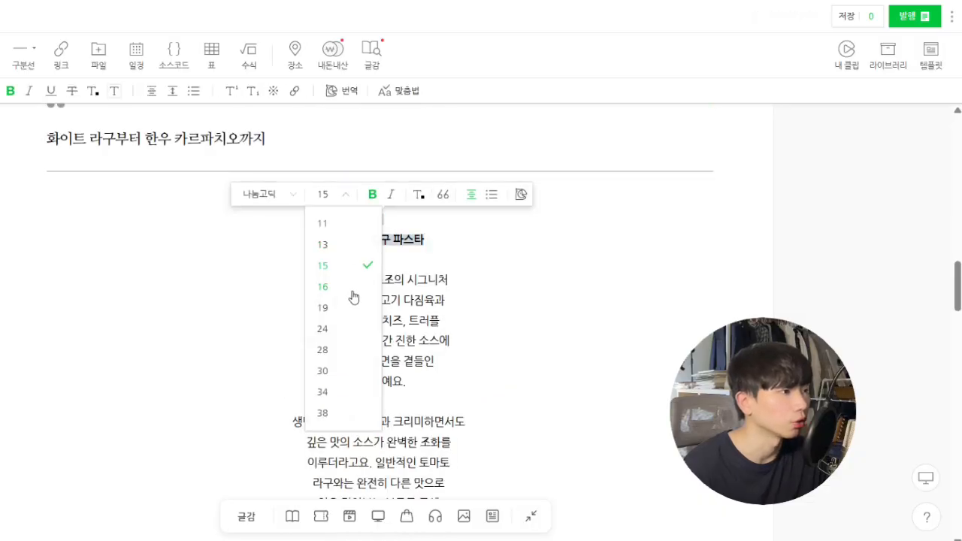
left_click(342, 303)
Remove the asterisks around the "카르파치오" dish subheading and set it to size 19 bold.
scroll(327, 283, "down", 4)
left_click(322, 275)
key("BackSpace")
key("BackSpace")
left_click(473, 275)
key("BackSpace")
key("BackSpace")
key("shift+Up")
left_click(319, 232)
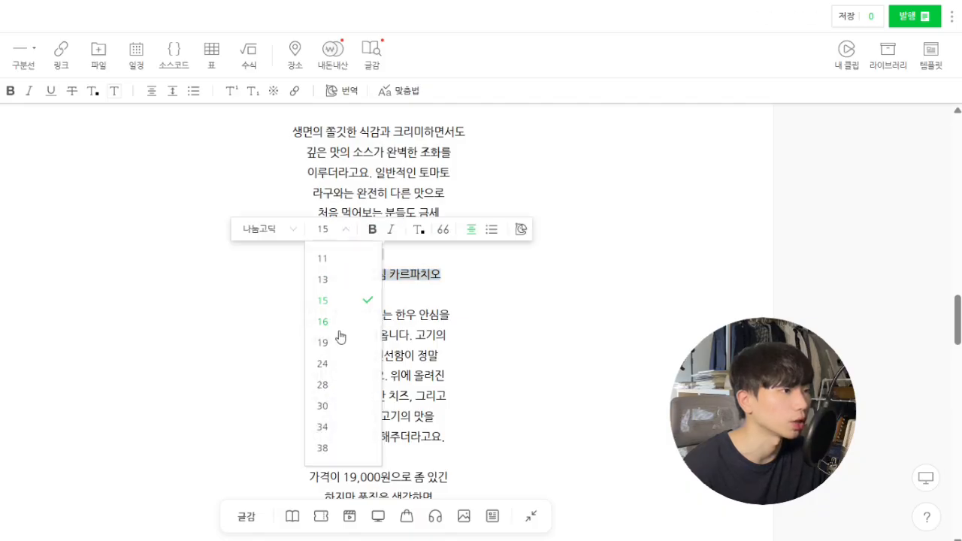
left_click(340, 339)
left_click(372, 229)
Clear the asterisks from the French fries subheading and make it size 19 and bold.
scroll(340, 263, "down", 4)
left_click(332, 268)
key("BackSpace")
key("BackSpace")
left_click(461, 271)
key("BackSpace")
key("BackSpace")
left_click_drag(462, 271, 330, 260)
left_click(331, 243)
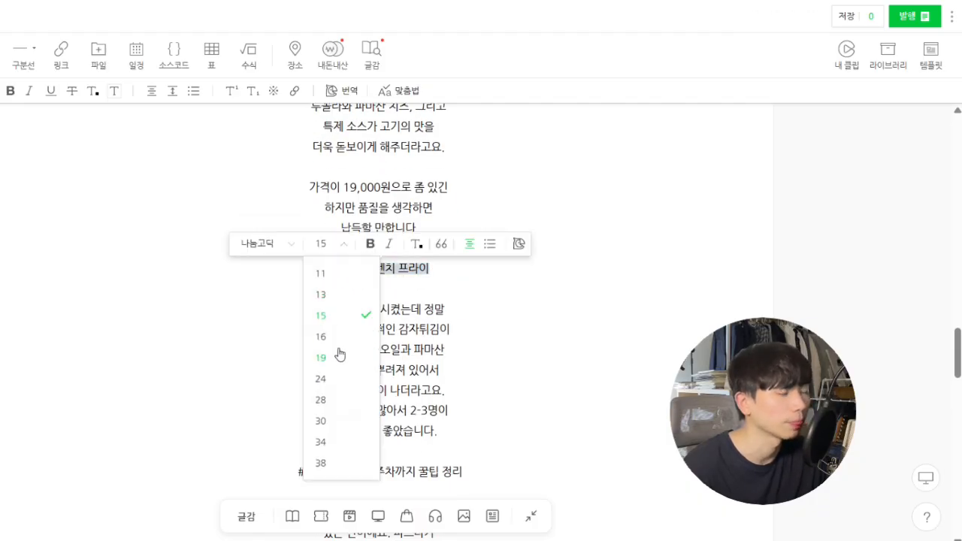
left_click(339, 347)
left_click(370, 243)
Remove the hash marks from "가격과 예약, 주차까지 꿀팁 정리" and turn it into an underlined quotation block.
scroll(330, 260, "down", 3)
left_click(317, 252)
key("BackSpace")
key("BackSpace")
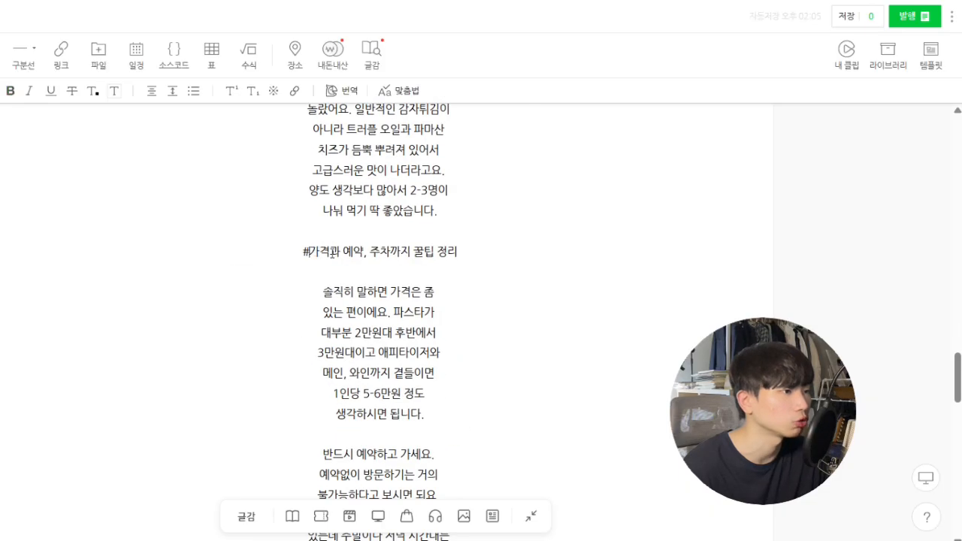
triple_click(470, 245)
left_click(443, 206)
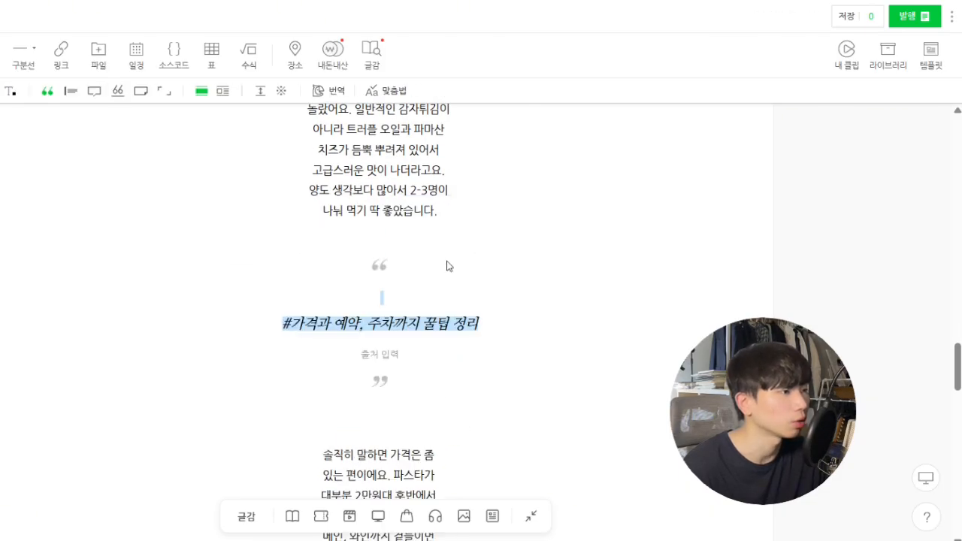
left_click(361, 230)
left_click(51, 333)
key("BackSpace")
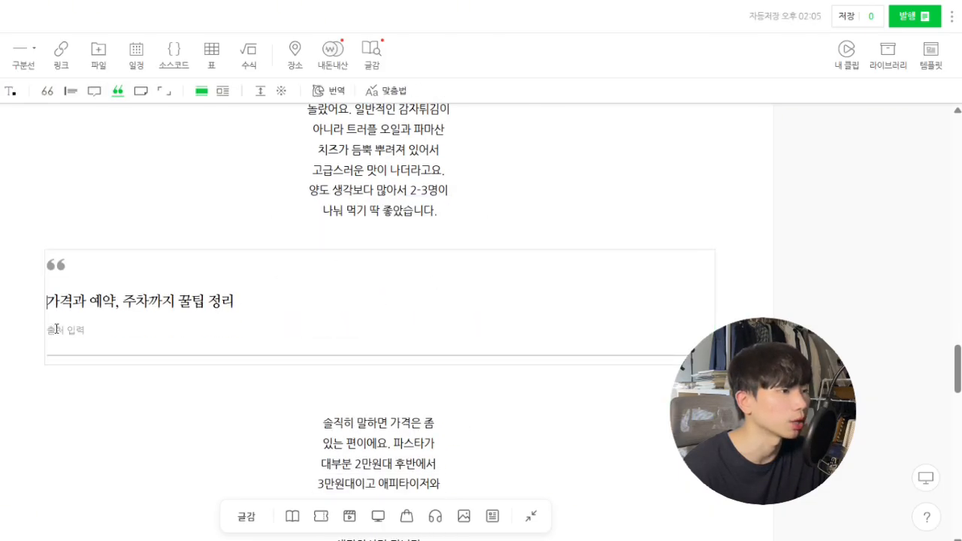
Delete the "## 이런 분들께 추천해요" heading before the recommendation paragraph.
scroll(357, 299, "down", 6)
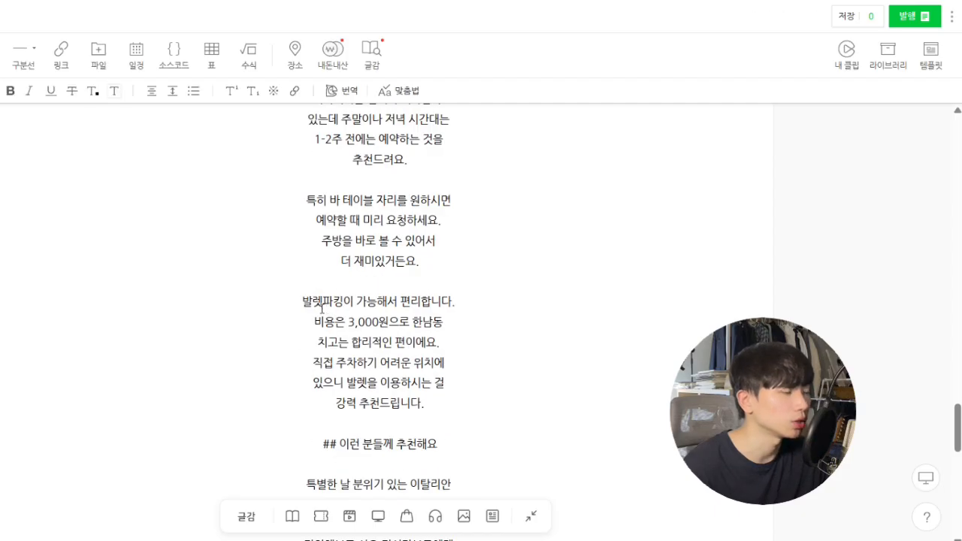
scroll(331, 323, "down", 2)
key("BackSpace")
key("BackSpace")
key("BackSpace")
left_click_drag(459, 288, 335, 290)
key("BackSpace")
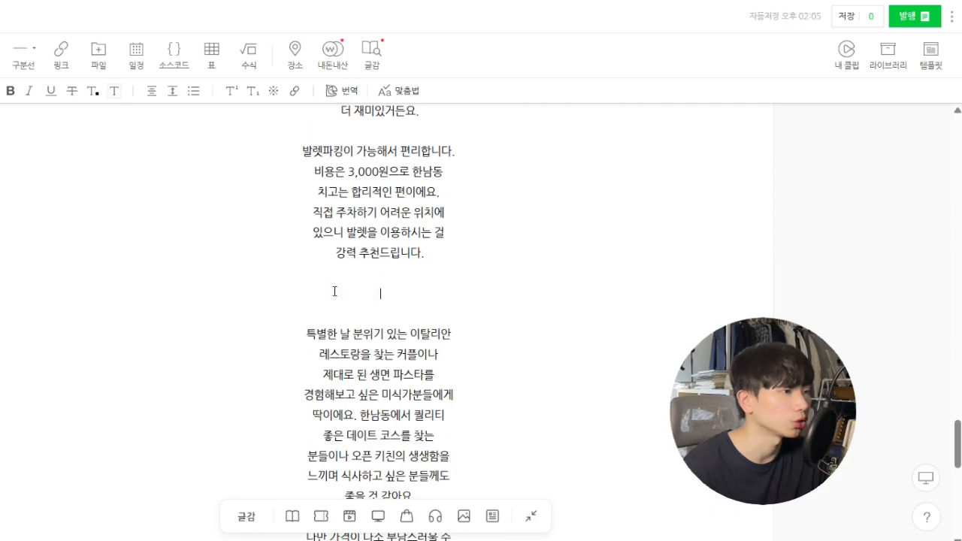
Remove the "**태그**:" label and split the hashtags into three lines, breaking before #파스타맛집 and #미슐랭가이드.
scroll(408, 290, "down", 8)
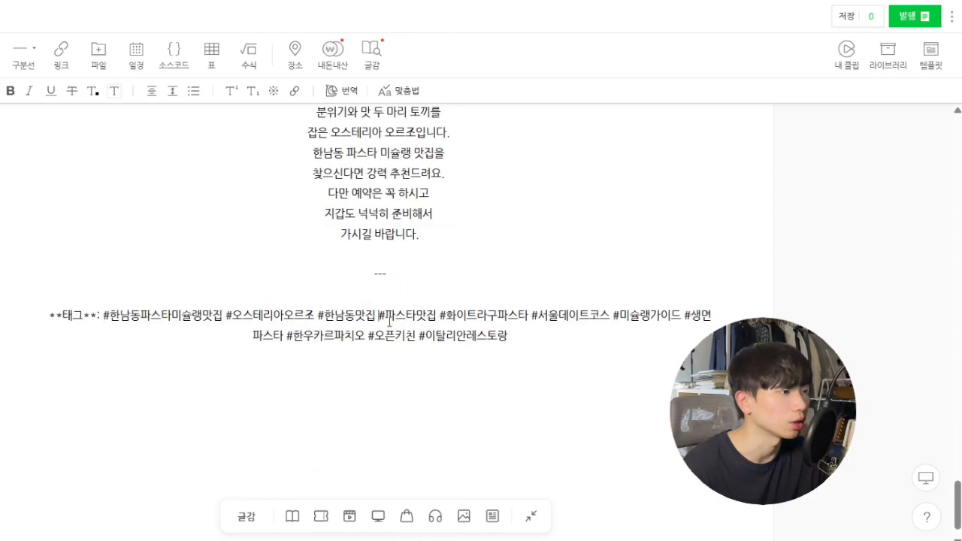
left_click(379, 316)
key("Return")
key("BackSpace")
key("BackSpace")
key("BackSpace")
key("BackSpace")
key("BackSpace")
key("BackSpace")
key("BackSpace")
key("BackSpace")
left_click(319, 335)
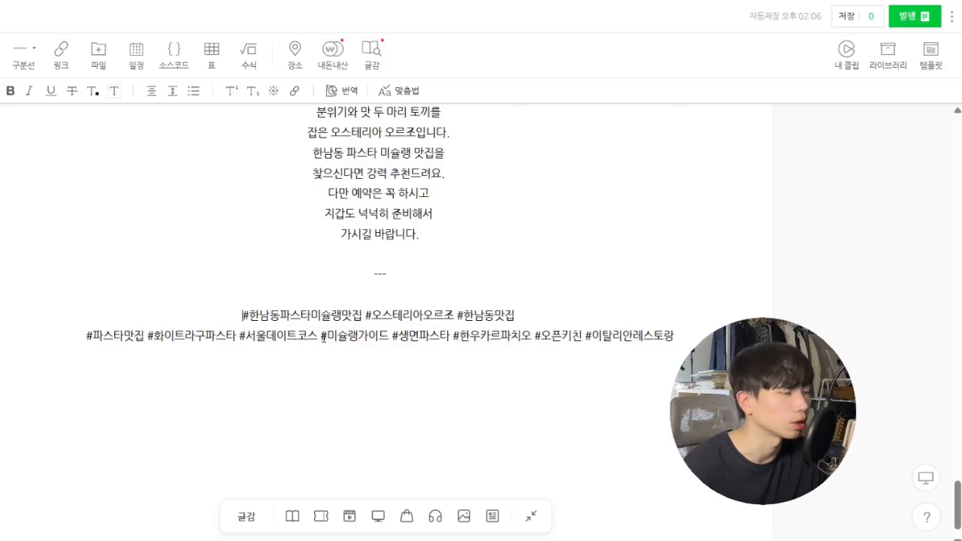
key("Return")
Search the post for the full keyword "한남동 파스타 미슐랭 맛집".
scroll(419, 371, "up", 2)
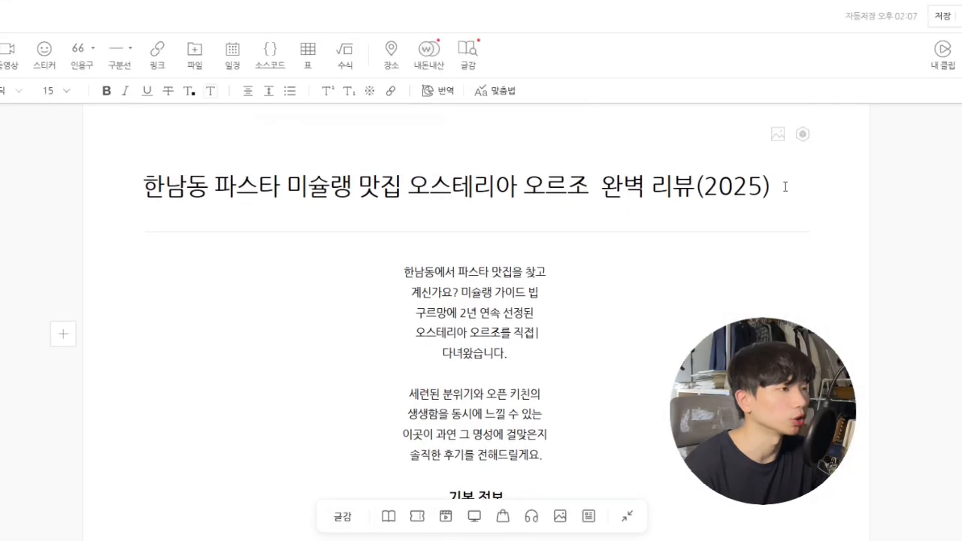
scroll(687, 236, "down", 20)
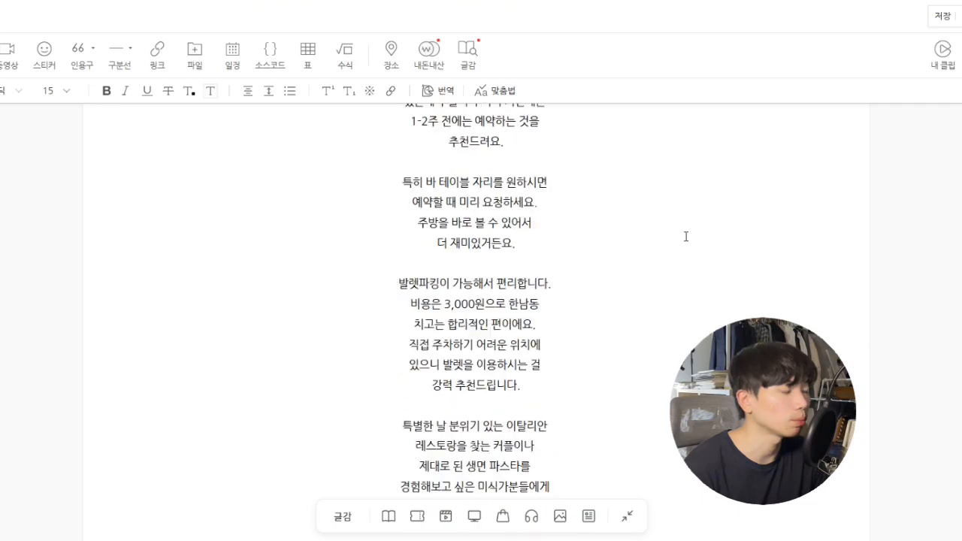
scroll(525, 312, "down", 3)
left_click(538, 278)
key("ctrl+f")
type("한대")
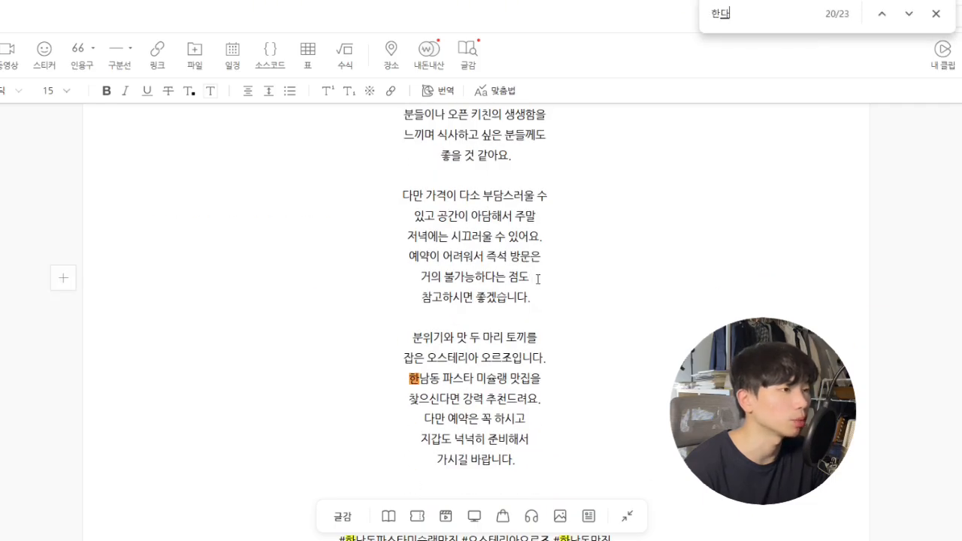
type("동 파")
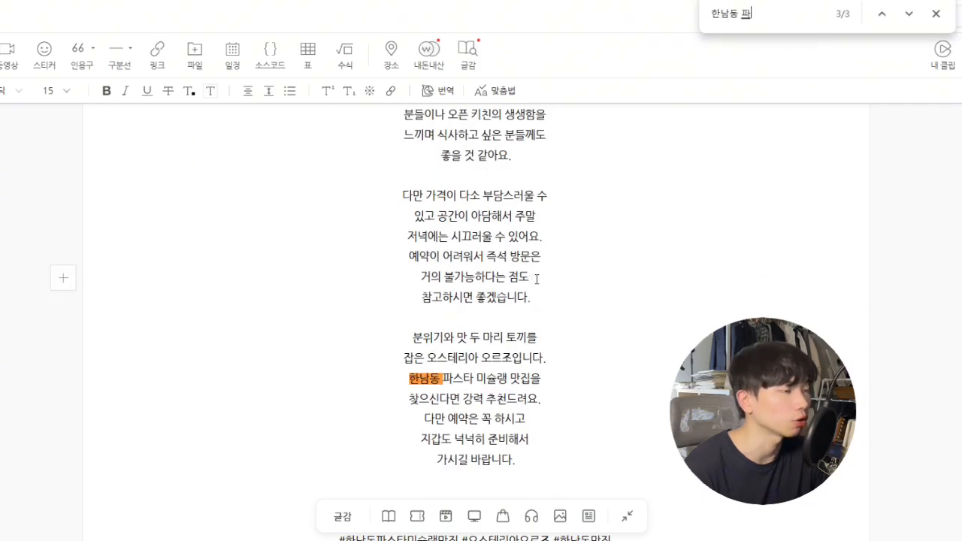
key("BackSpace")
type("파스")
key("BackSpace")
type("파스타 미슐랭 매")
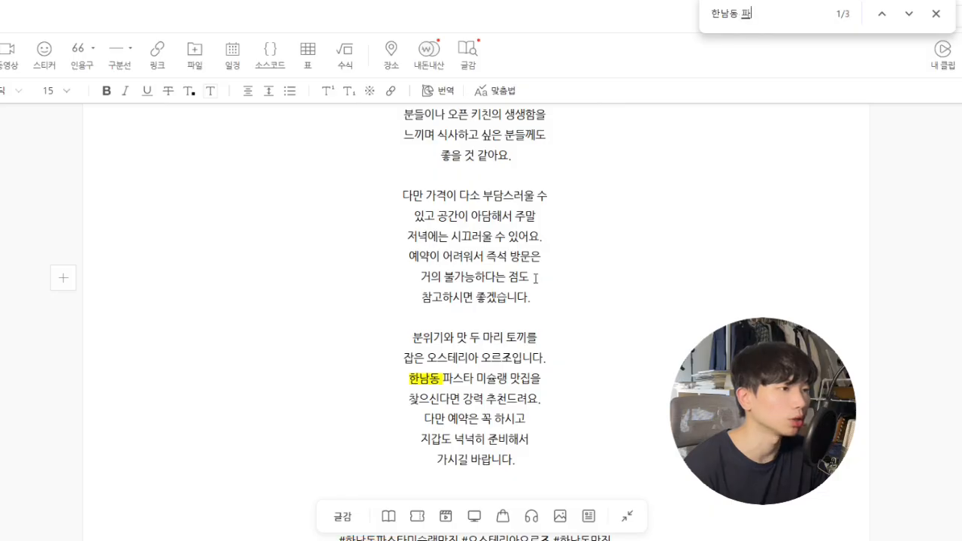
type("집")
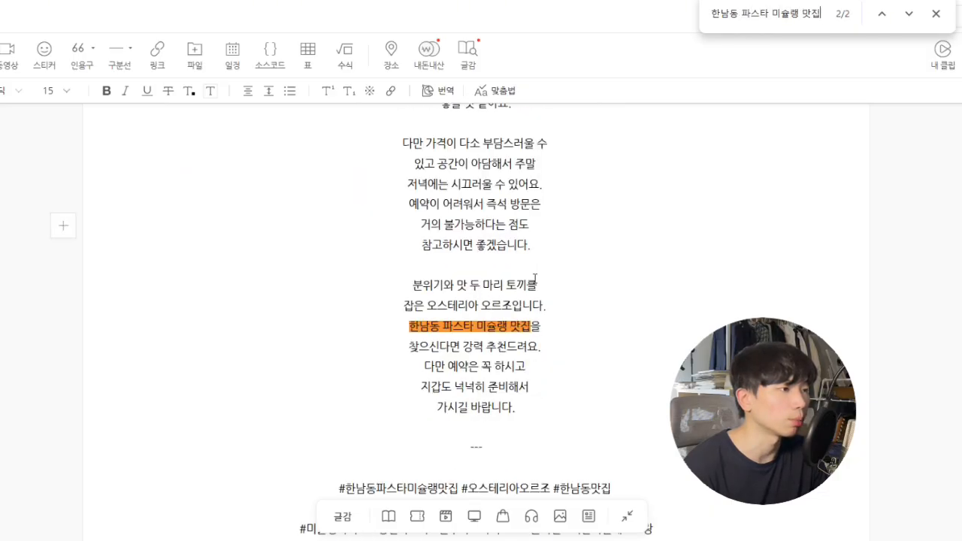
scroll(496, 277, "up", 5)
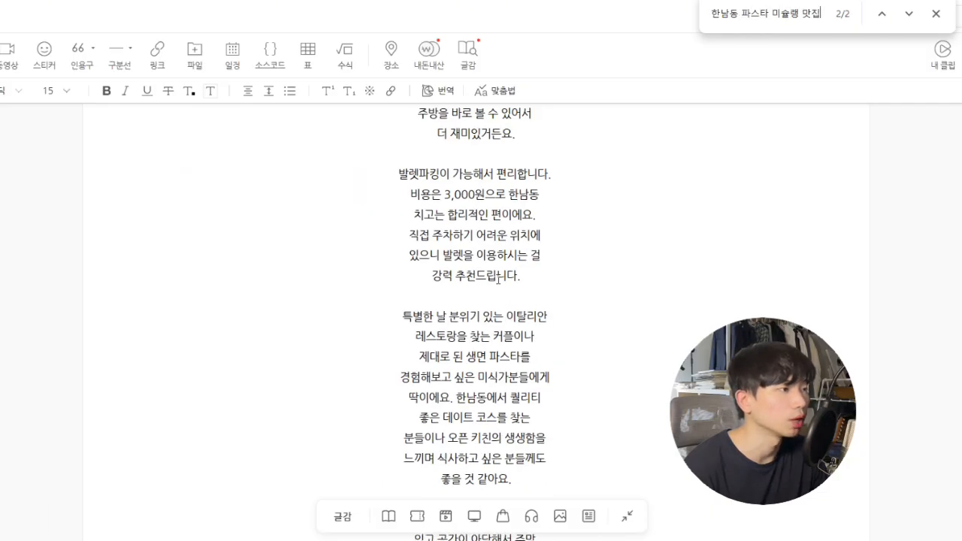
Shorten the search term to "한남동" to find every mention of the district.
key("BackSpace")
key("BackSpace")
key("BackSpace")
key("BackSpace")
key("BackSpace")
key("BackSpace")
key("BackSpace")
key("BackSpace")
key("BackSpace")
key("BackSpace")
key("BackSpace")
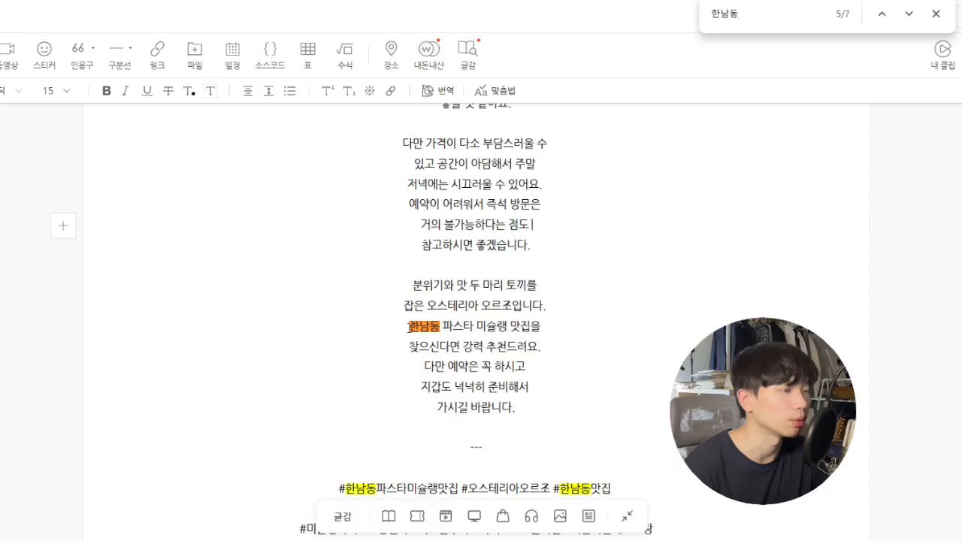
Copy "한남동 파스타 미슐랭 맛집" from the closing paragraph and step back through the "한남동" matches to the introduction.
left_click_drag(410, 326, 530, 326)
key("ctrl+c")
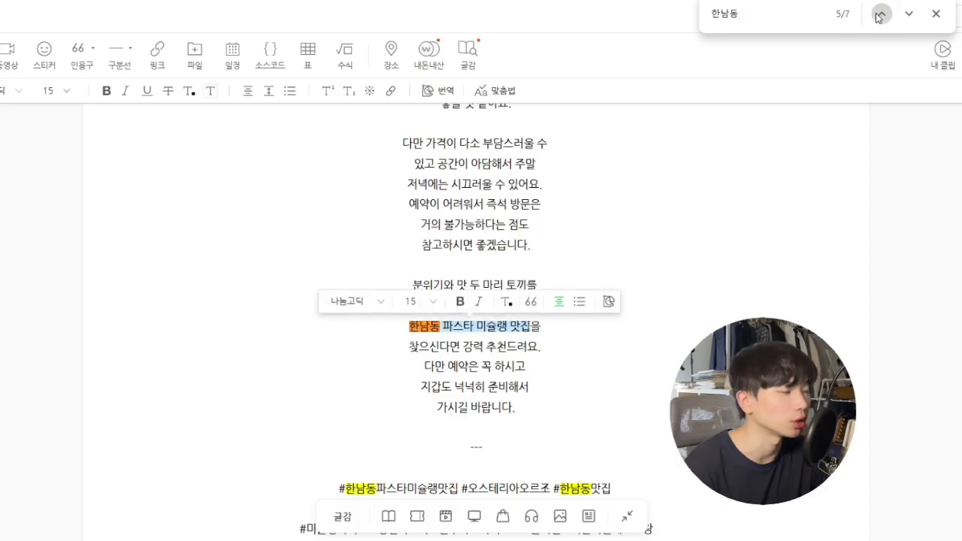
left_click(879, 15)
scroll(565, 291, "up", 5)
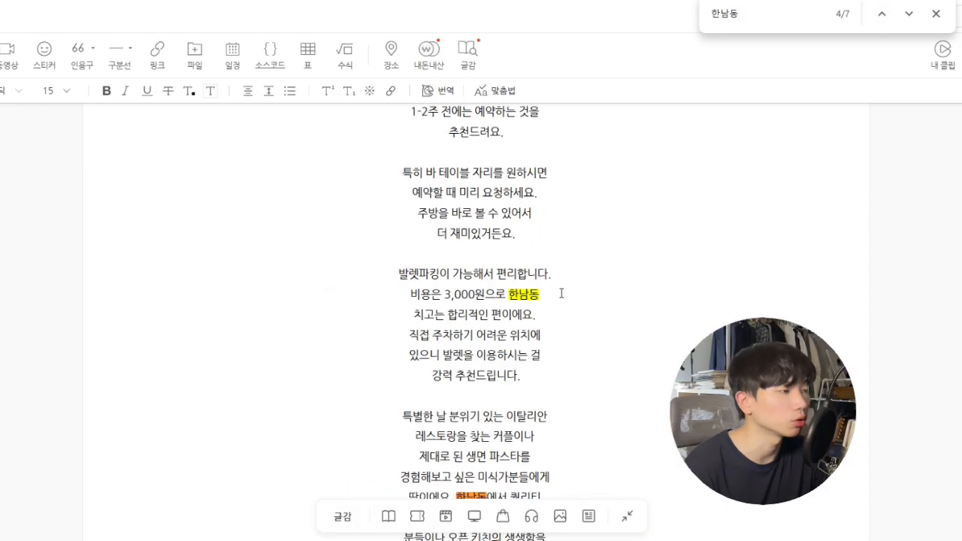
left_click(881, 14)
left_click(884, 15)
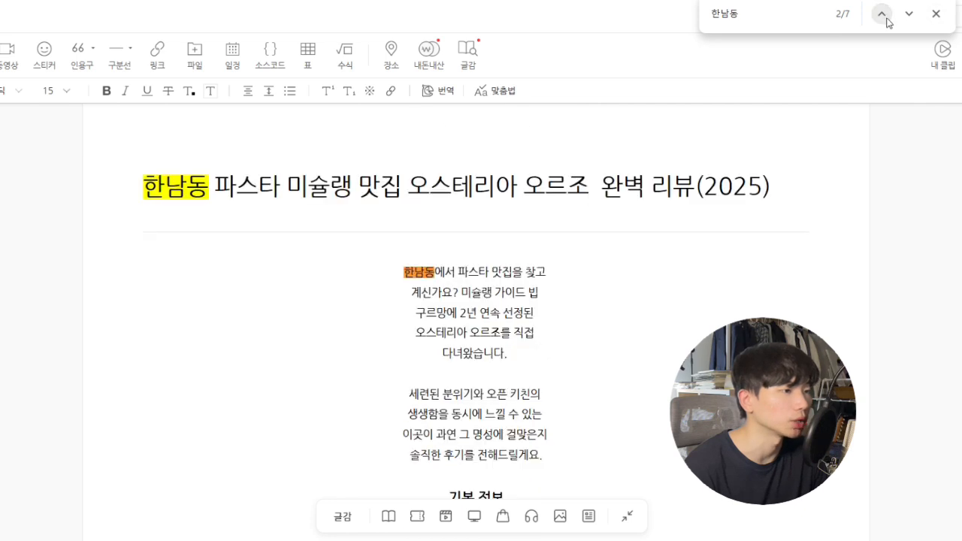
left_click(455, 270)
key("BackSpace")
key("BackSpace")
key("ctrl+z")
key("ctrl+z")
Step forward through the "한남동" matches again to check where the district is mentioned in the body.
scroll(586, 240, "down", 3)
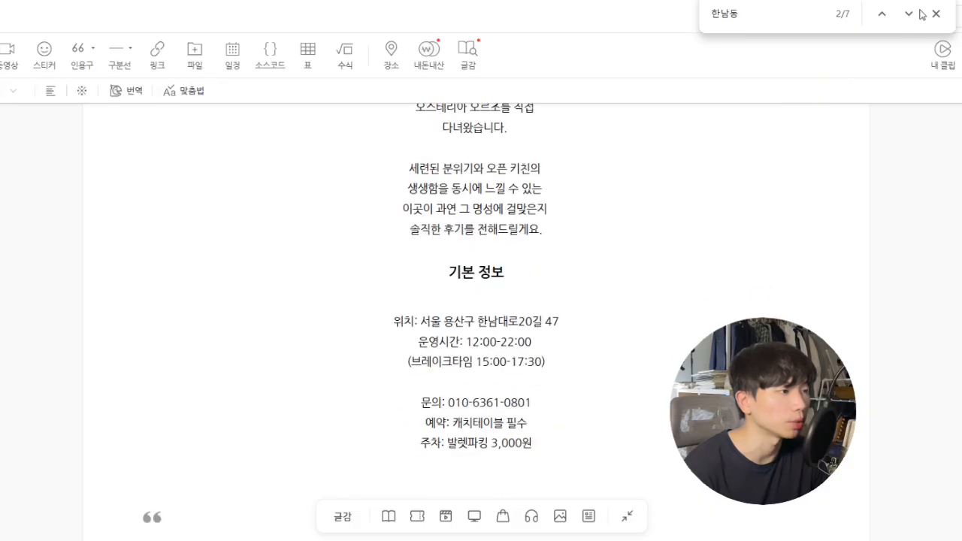
left_click(882, 13)
left_click(908, 13)
left_click(908, 14)
left_click(909, 15)
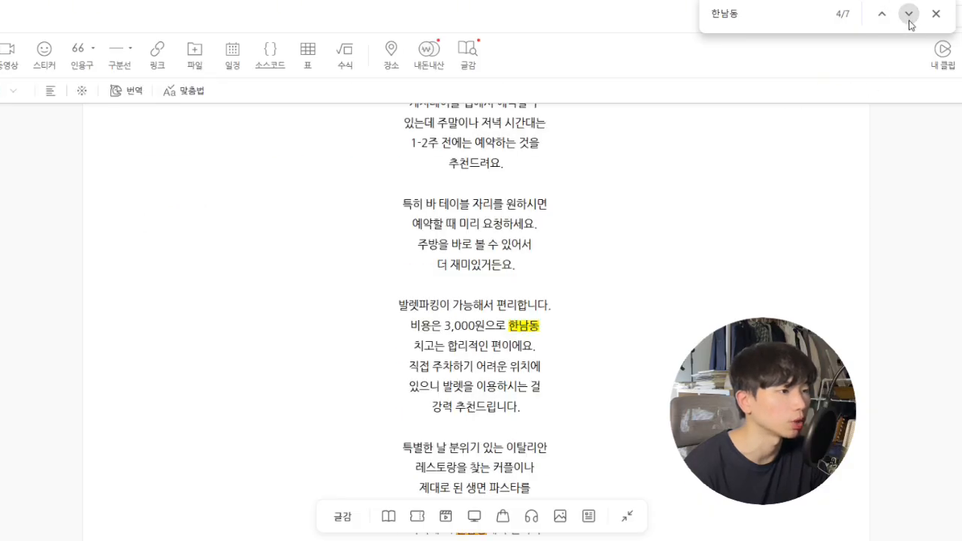
left_click(910, 21)
Search the post for "맛집" and step through its matches from the title into the body.
left_click(797, 9)
key("ctrl+a")
type("맛집")
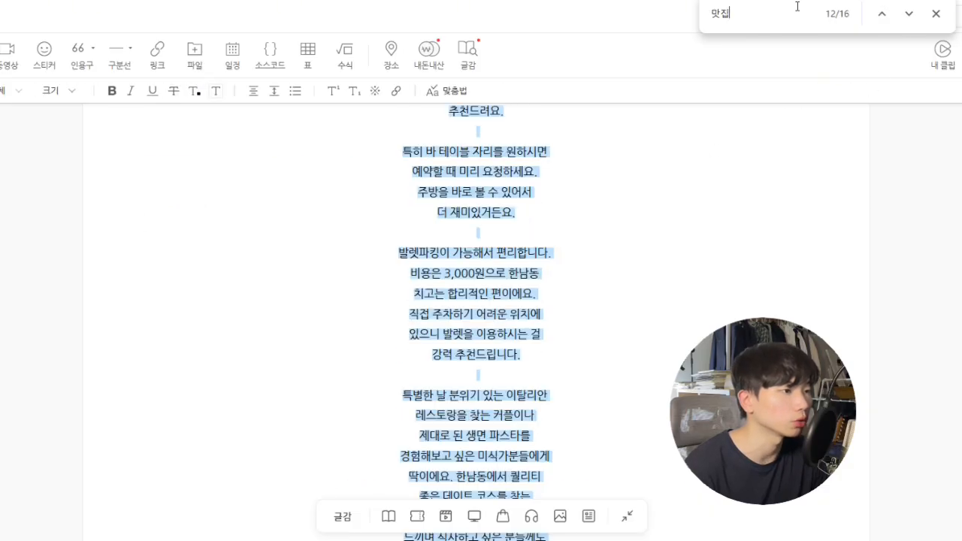
left_click(884, 15)
left_click(884, 15)
left_click(885, 17)
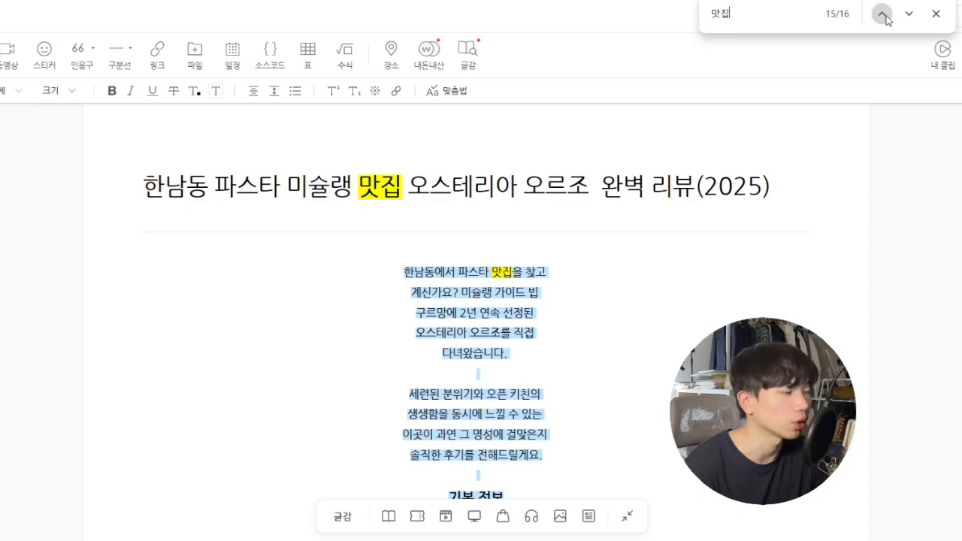
left_click(907, 15)
left_click(907, 16)
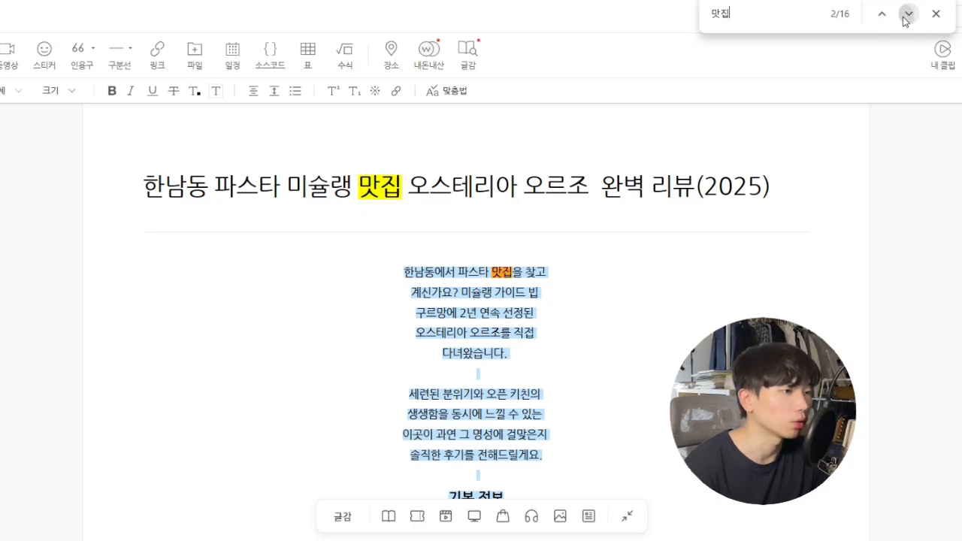
left_click(907, 15)
left_click(907, 15)
left_click(907, 15)
left_click(908, 16)
Read through the price, reservation and parking section for places to use the keyword, and end the search.
scroll(849, 124, "down", 3)
scroll(760, 174, "up", 10)
left_click(618, 331)
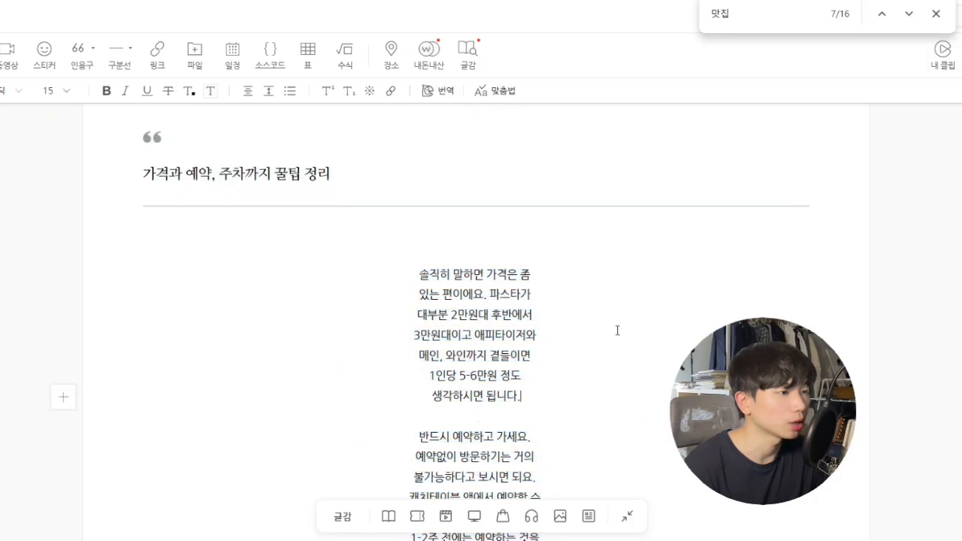
scroll(506, 303, "up", 5)
scroll(505, 304, "down", 6)
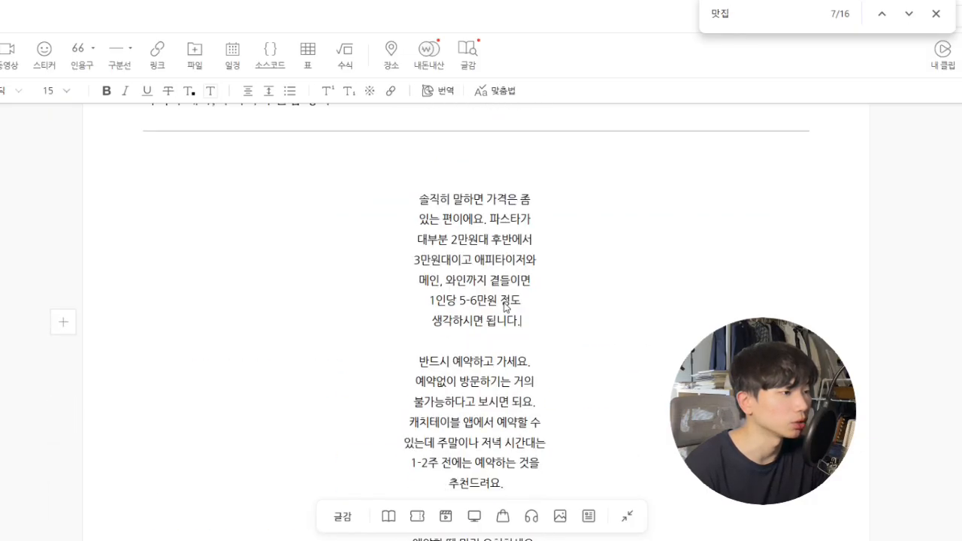
scroll(511, 310, "down", 3)
scroll(503, 301, "down", 2)
scroll(504, 299, "up", 3)
scroll(541, 311, "down", 4)
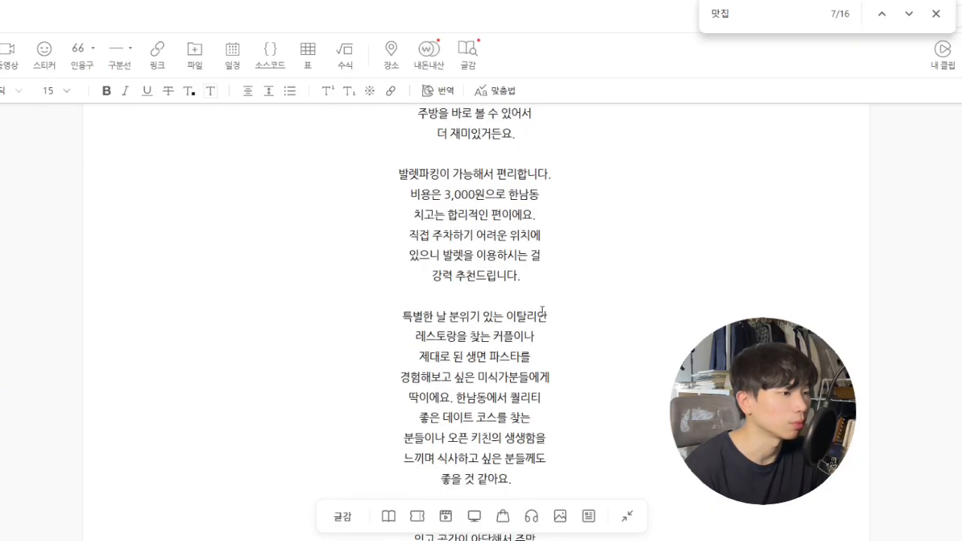
left_click(936, 13)
Replace "한남동에서 파스타 맛집" in the opening sentence with the copied keyword "한남동 파스타 미슐랭 맛집".
scroll(719, 120, "up", 15)
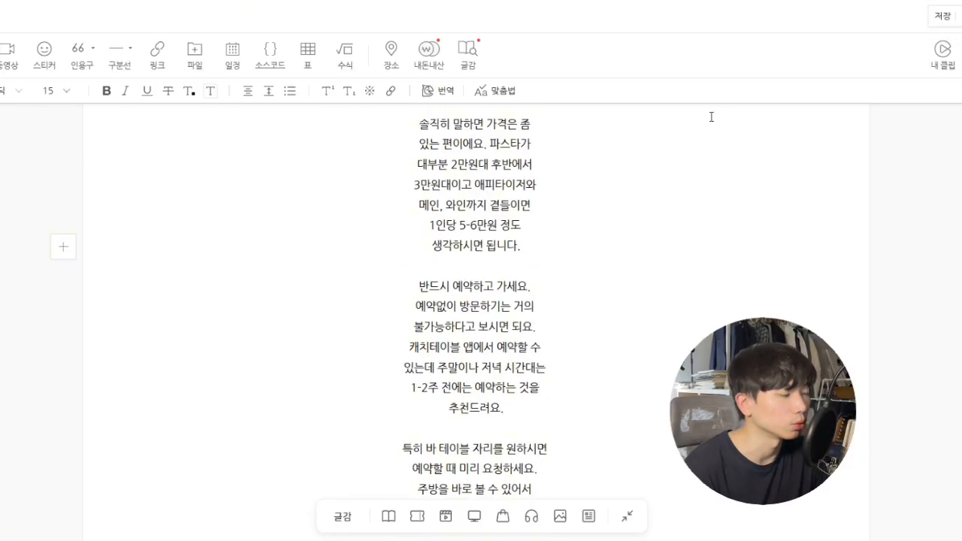
left_click(451, 168)
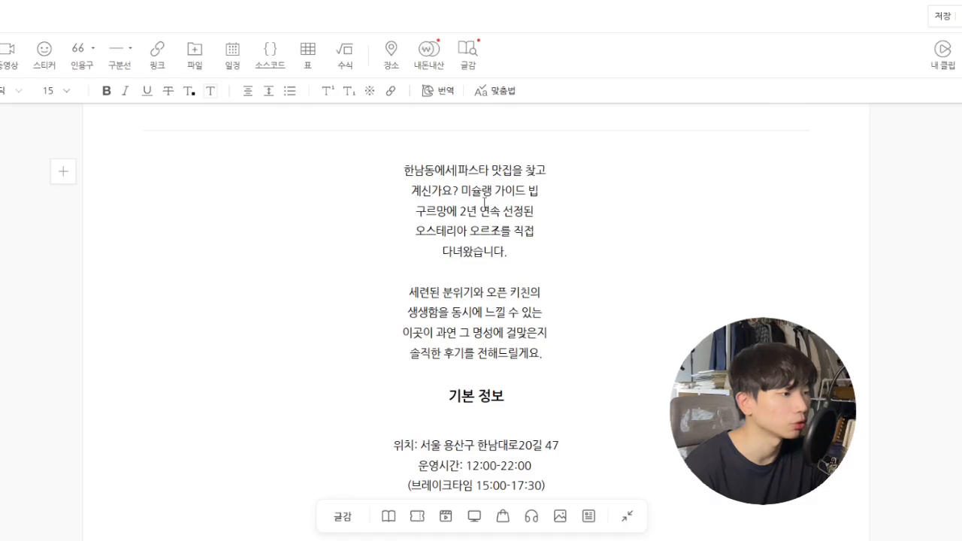
left_click_drag(388, 167, 517, 170)
key("ctrl+v")
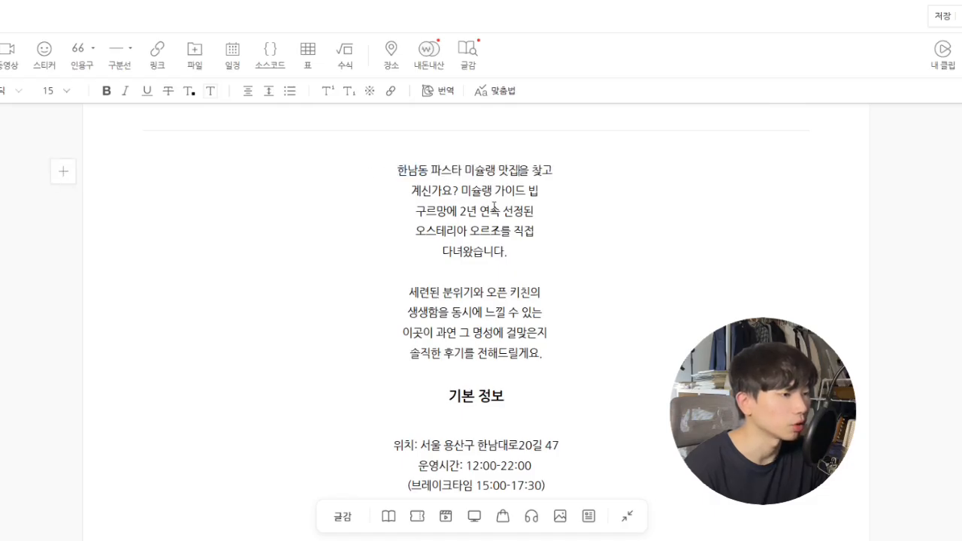
Try replacing the restaurant name "오스테리아 오르조" in the closing paragraph with "한남동 파스타 미슐랭 맛집".
scroll(494, 207, "down", 15)
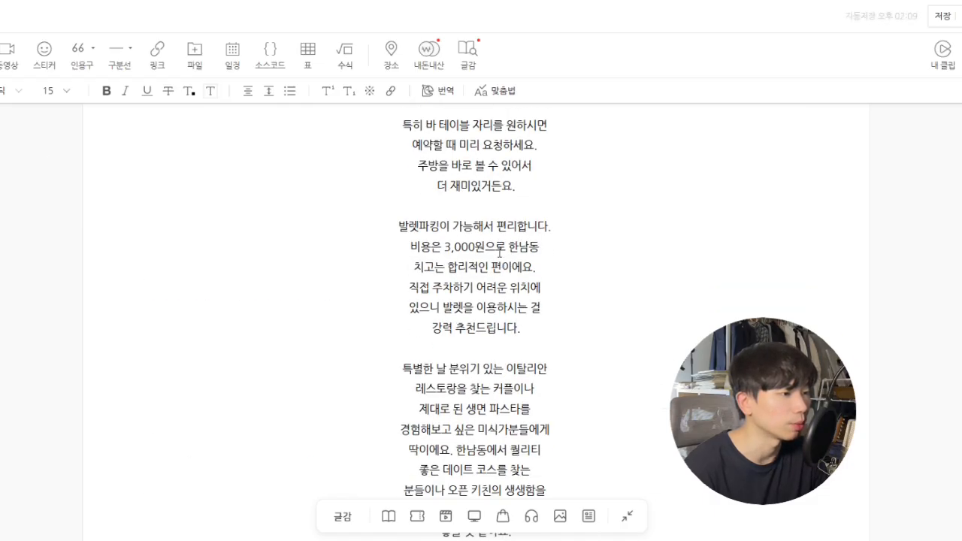
scroll(500, 253, "down", 3)
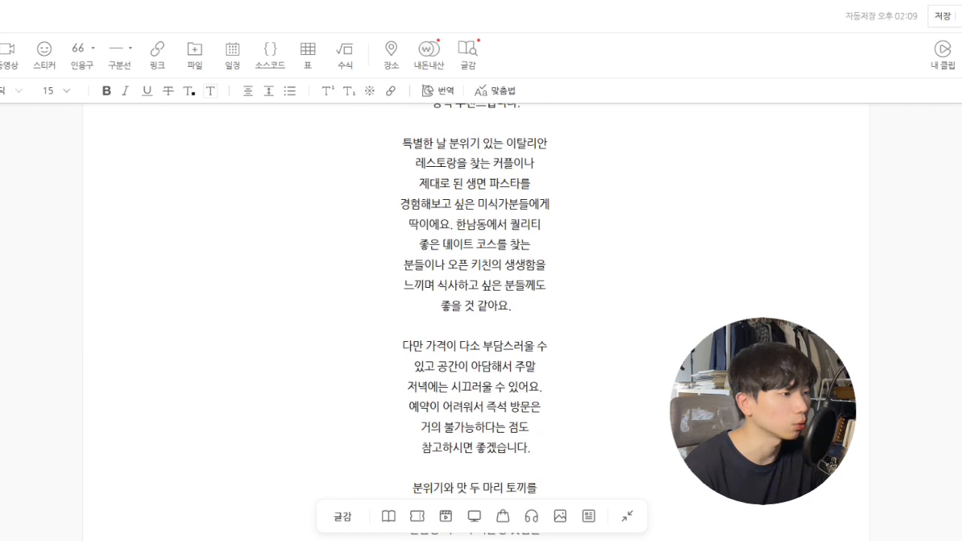
left_click_drag(446, 243, 505, 224)
left_click(482, 223)
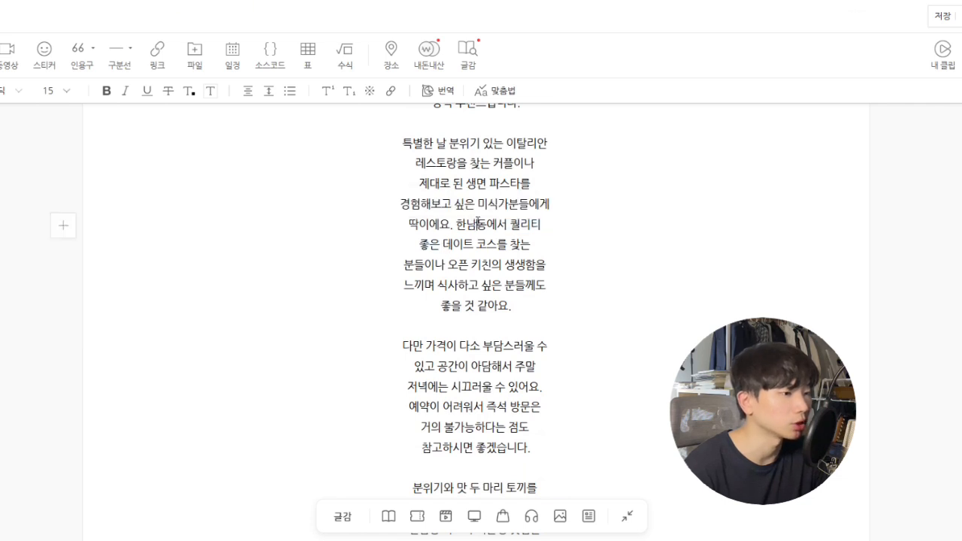
scroll(453, 276, "down", 3)
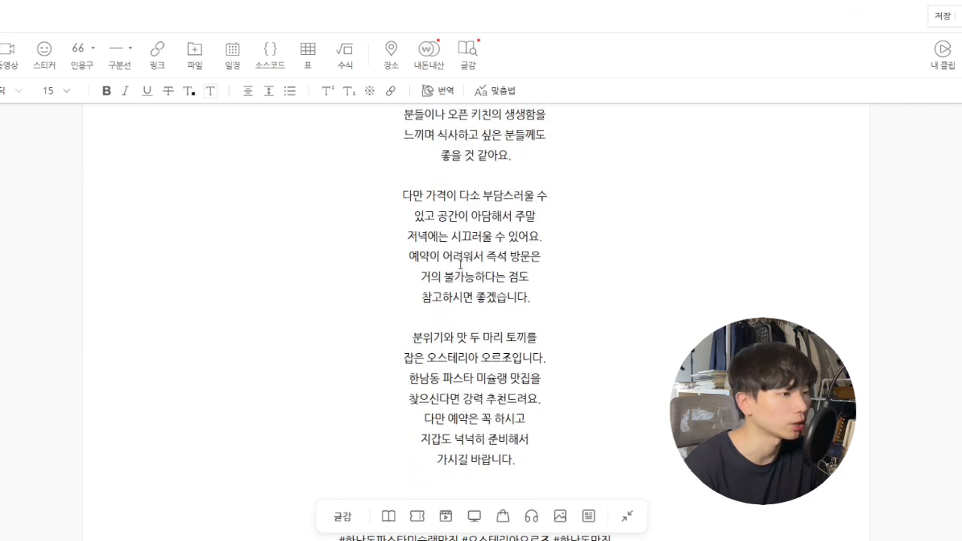
left_click_drag(431, 279, 514, 282)
type("한남동 파스타 미슐랭 맛집")
left_click(550, 321)
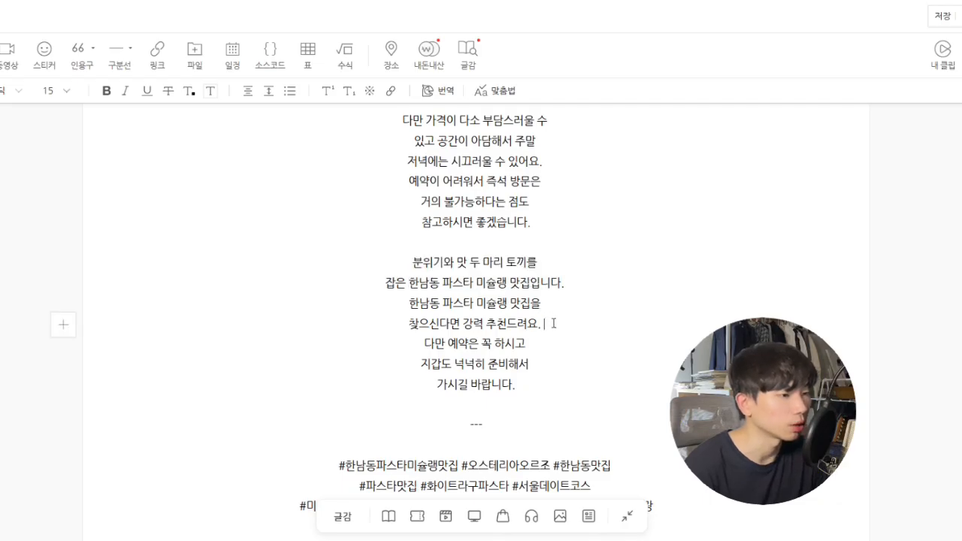
Copy the full keyword from the closing paragraph and search the post for "한남동 파스타 미슐랭 맛집".
scroll(551, 321, "down", 1)
key("ctrl+f")
left_click_drag(409, 208, 530, 208)
key("ctrl+c")
type("ㅊ")
left_click(736, 15)
key("ctrl+v")
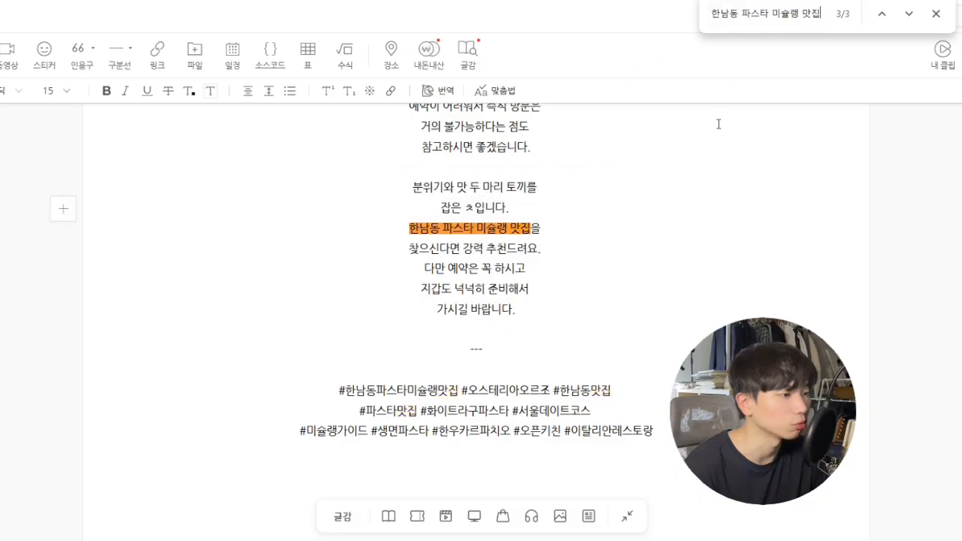
Replace the stray "ㅊ" in the closing paragraph with "한남동 파스타 미슐랭 맛집".
scroll(674, 221, "up", 2)
scroll(489, 294, "down", 1)
left_click_drag(465, 283, 475, 283)
key("ctrl+v")
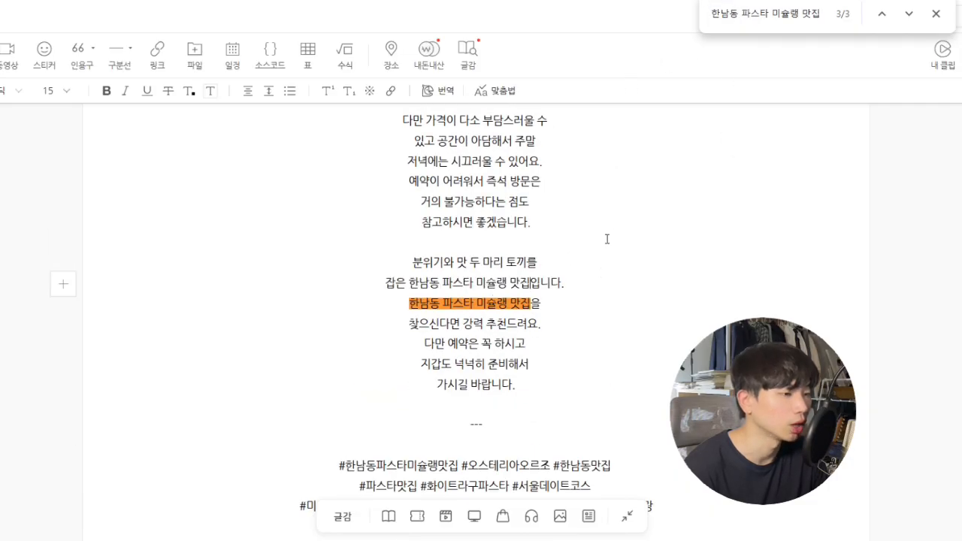
Step repeatedly through the matches of the full keyword to check how it is spread over the post.
scroll(601, 285, "up", 10)
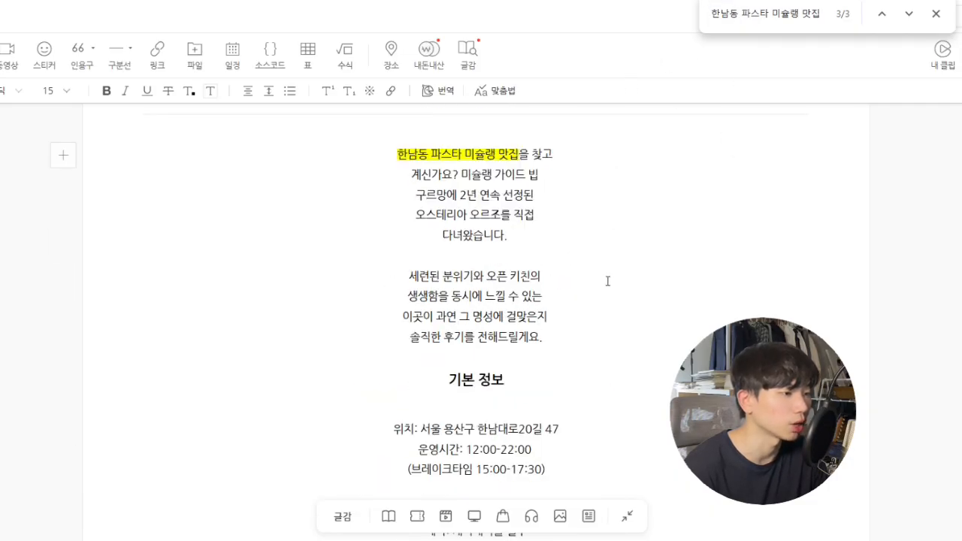
left_click(908, 17)
left_click(908, 16)
left_click(908, 17)
left_click(908, 17)
left_click(908, 17)
left_click(908, 17)
left_click(908, 17)
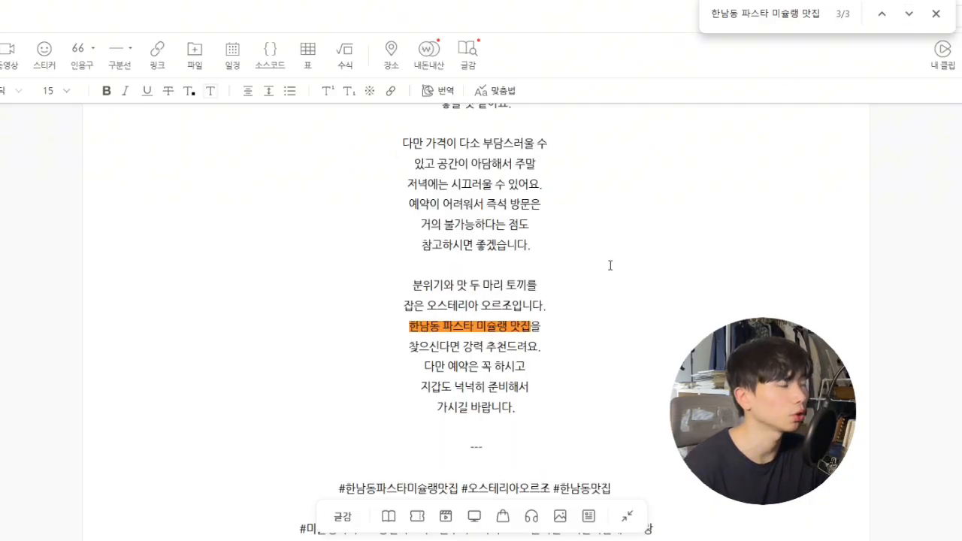
Replace "이탈리안 레스토랑" in the "특별한 날" paragraph with "한남동 파스타 미슐랭 맛집", breaking the line before "미슐랭".
scroll(610, 266, "up", 2)
scroll(608, 264, "up", 1)
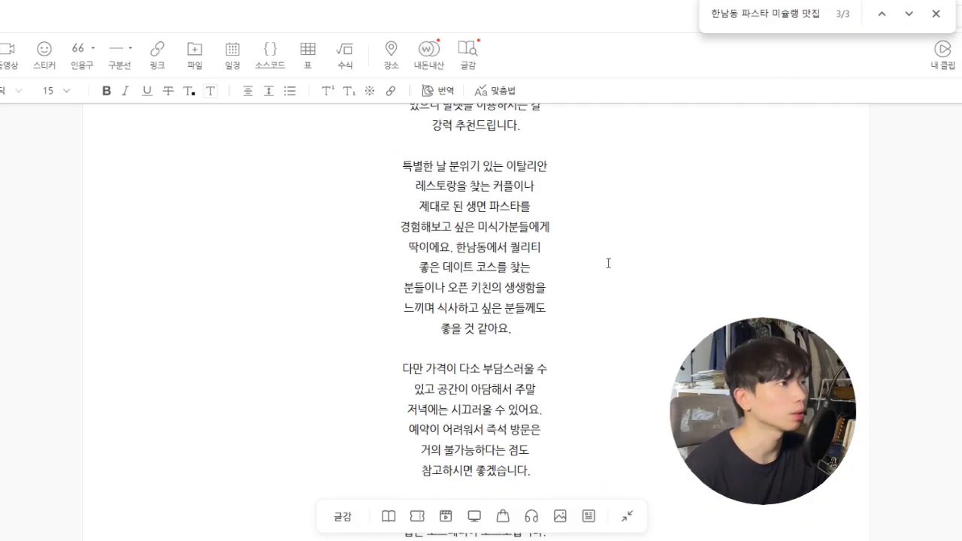
scroll(608, 263, "down", 2)
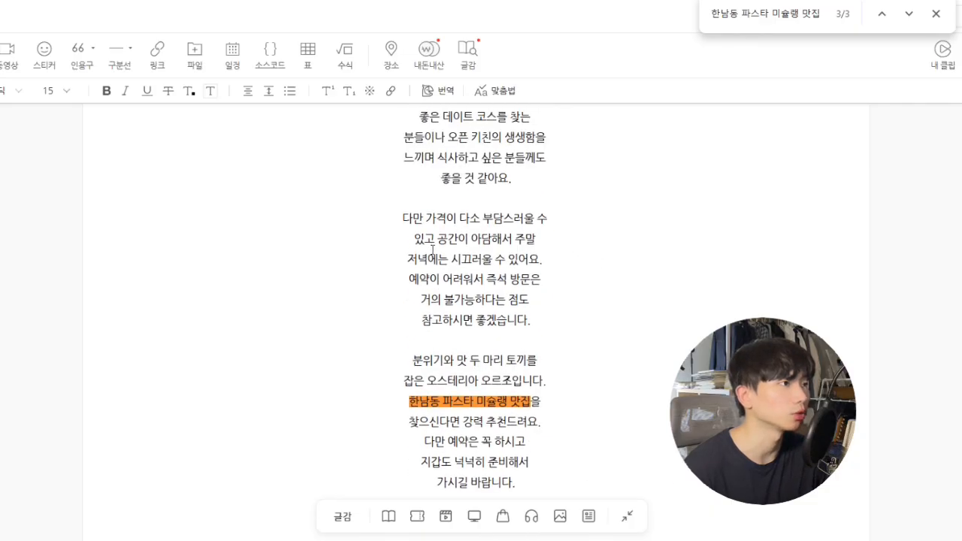
scroll(432, 249, "down", 3)
scroll(433, 249, "up", 7)
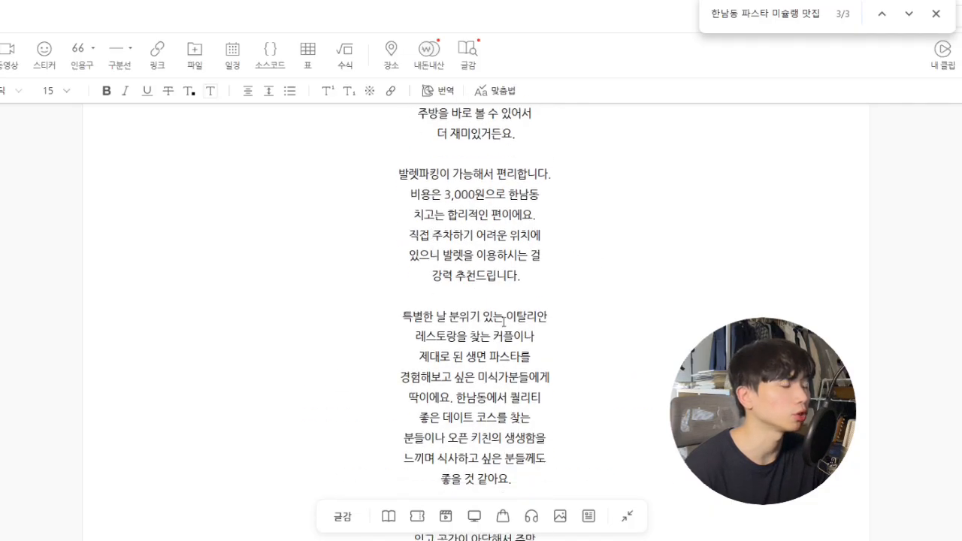
left_click_drag(508, 319, 457, 339)
key("ctrl+v")
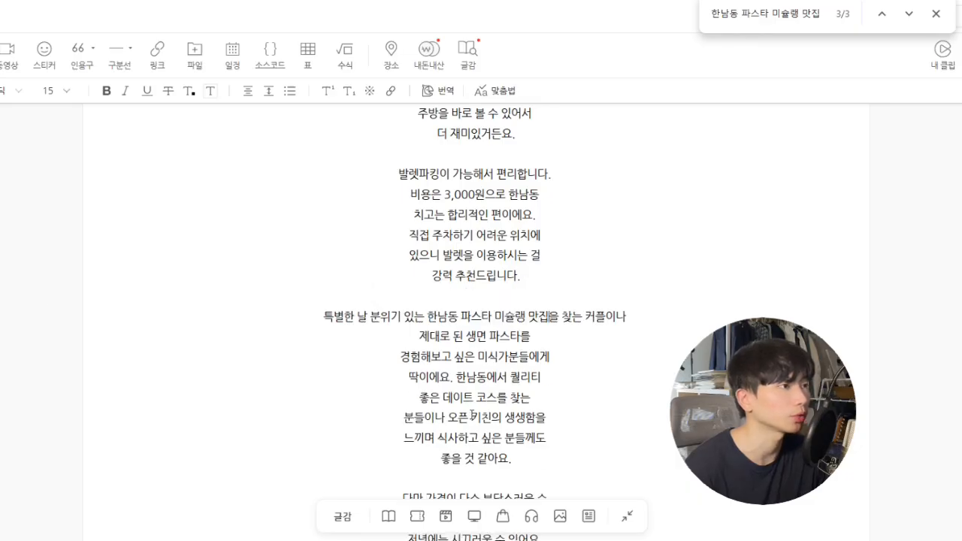
left_click(496, 316)
key("Return")
left_click(553, 347)
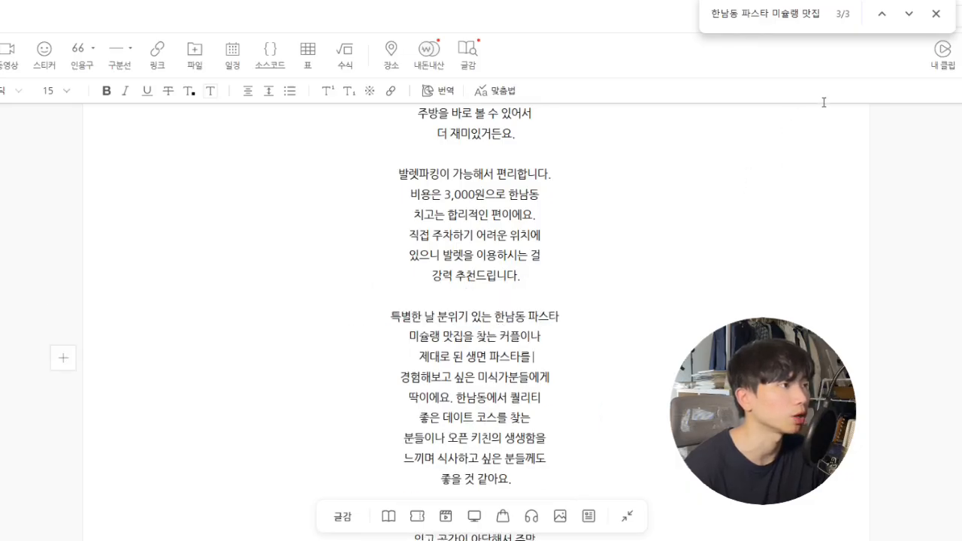
Search again for the full keyword copied from the title, and check its line-split occurrence in the "특별한 날" paragraph.
left_click(936, 13)
scroll(672, 243, "up", 10)
scroll(574, 211, "up", 10)
left_click_drag(406, 186, 143, 187)
key("ctrl+c")
key("ctrl+f")
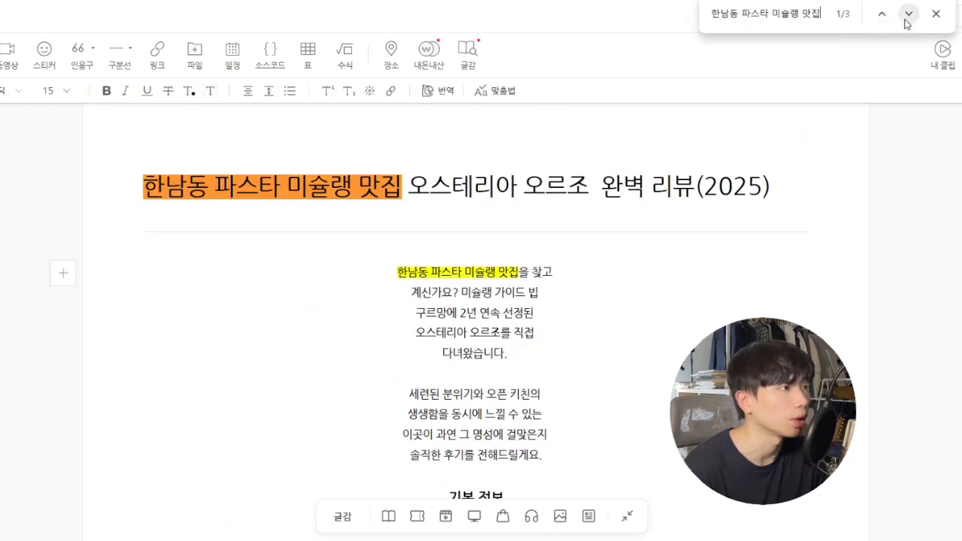
left_click(907, 16)
left_click(906, 17)
scroll(639, 259, "up", 5)
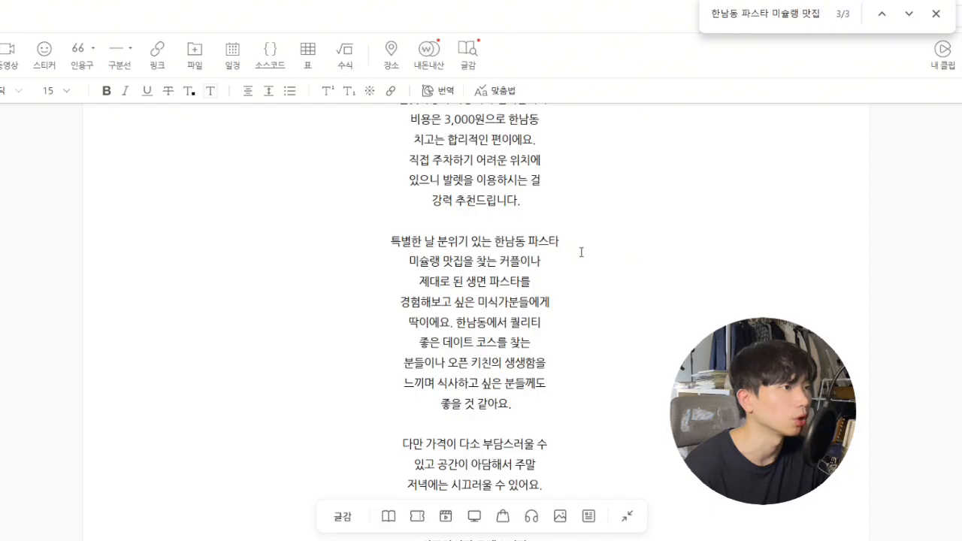
left_click_drag(502, 242, 465, 264)
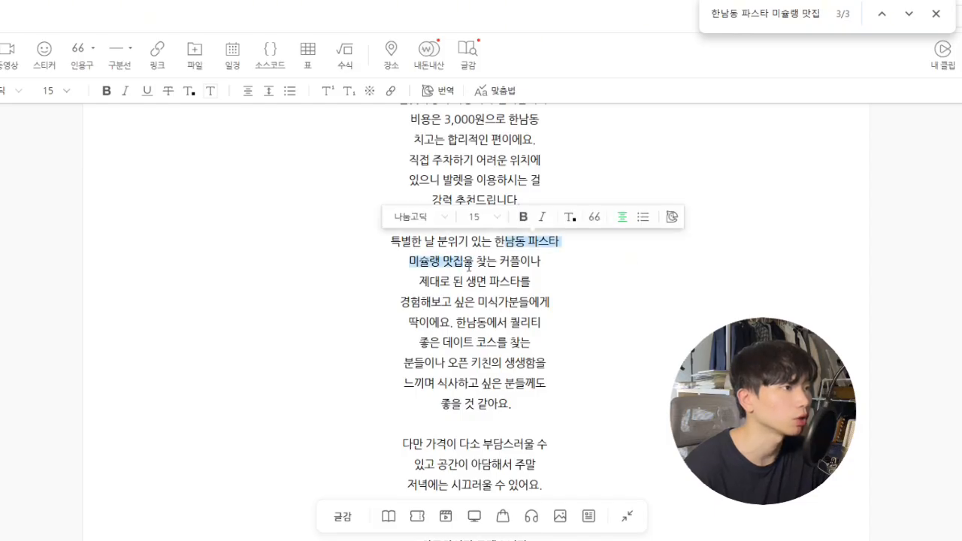
left_click(936, 14)
Take the keyword from the title, look up "한남동 파스타 미슐랭 맛집" on the 키워드 조회 page, and review the ranked posts.
left_click(724, 156)
scroll(720, 211, "up", 20)
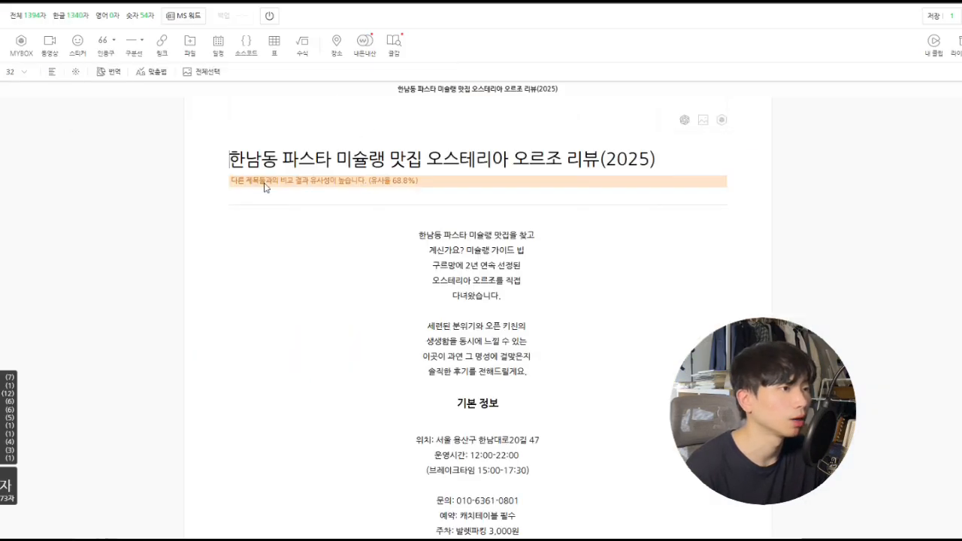
left_click_drag(230, 159, 423, 160)
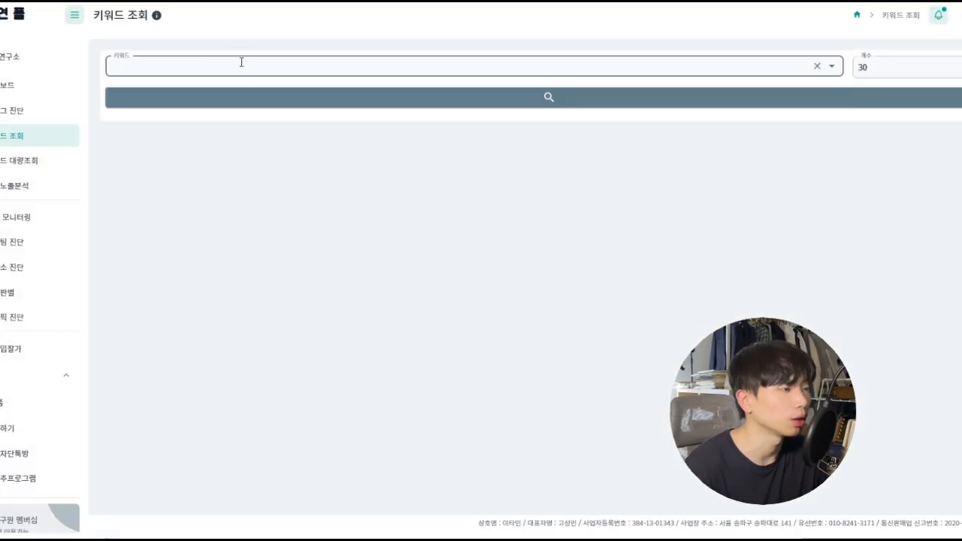
key("ctrl+v")
left_click(264, 104)
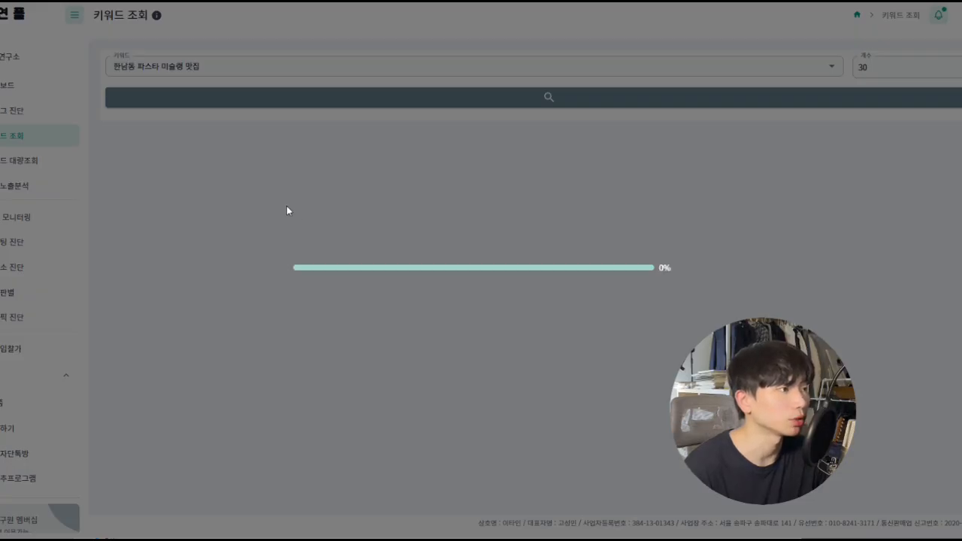
scroll(312, 268, "down", 2)
scroll(312, 268, "down", 2)
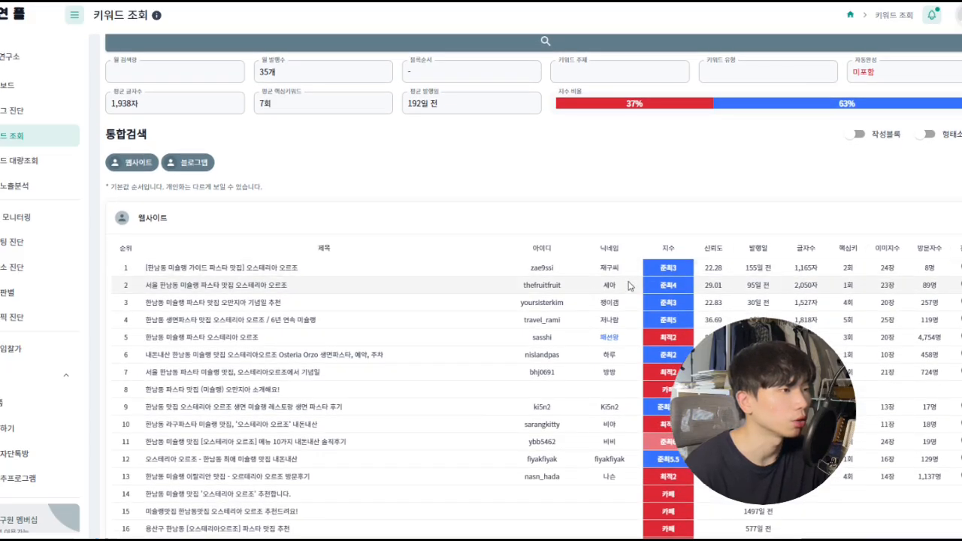
Review the ranked posts, shorten the keyword to "한남동 파스타 맛집", and look up its statistics and ranked posts.
scroll(667, 377, "down", 4)
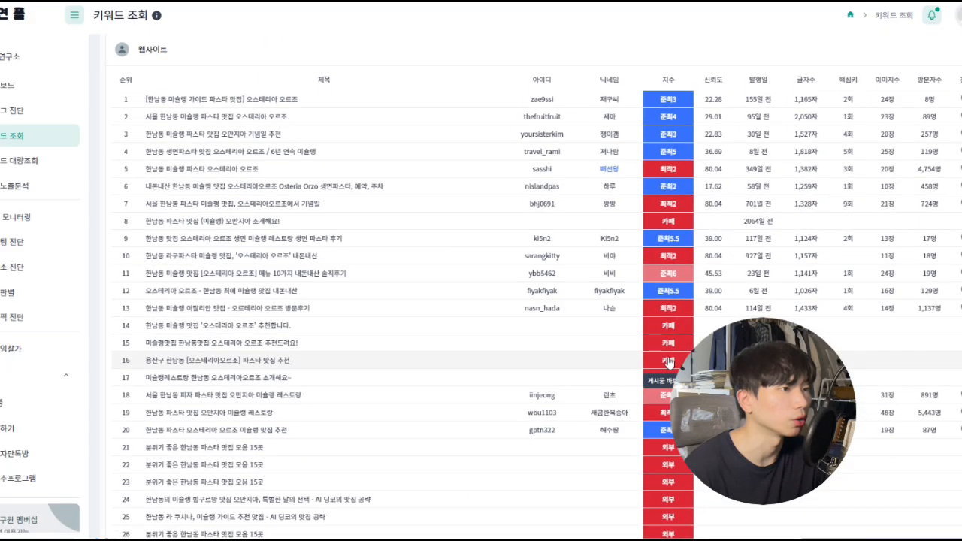
scroll(501, 305, "up", 1)
scroll(443, 223, "up", 1)
scroll(428, 275, "down", 6)
scroll(412, 286, "up", 8)
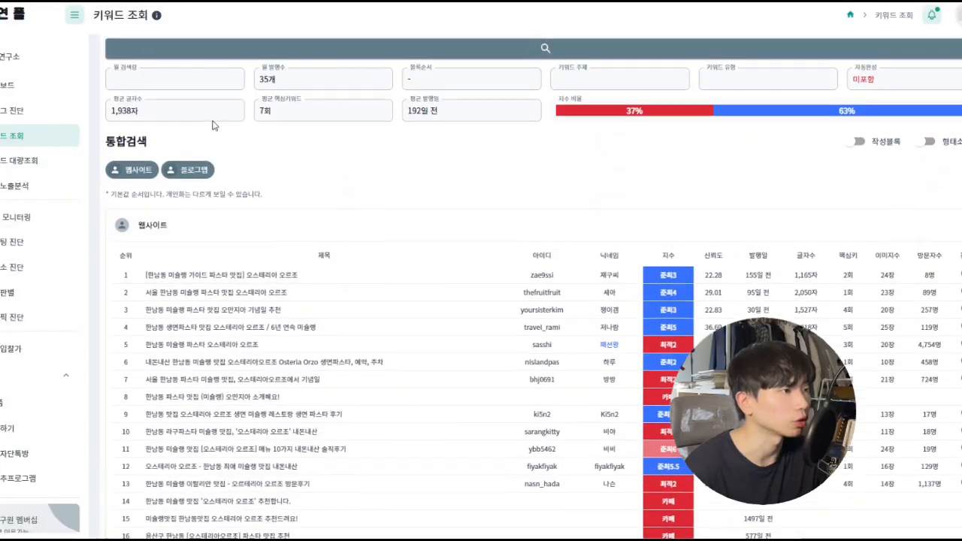
left_click(182, 69)
left_click(179, 76)
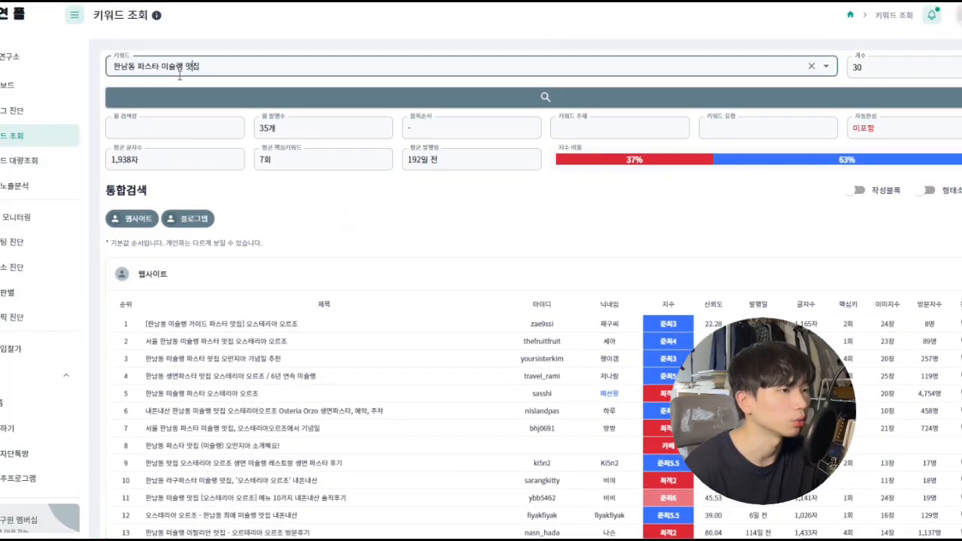
key("BackSpace")
key("BackSpace")
key("BackSpace")
key("BackSpace")
key("Return")
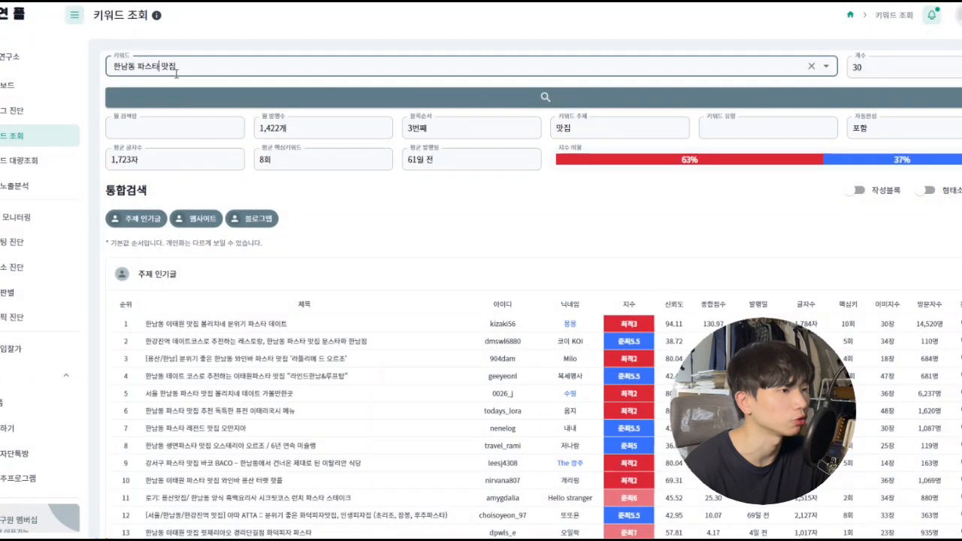
scroll(290, 227, "down", 1)
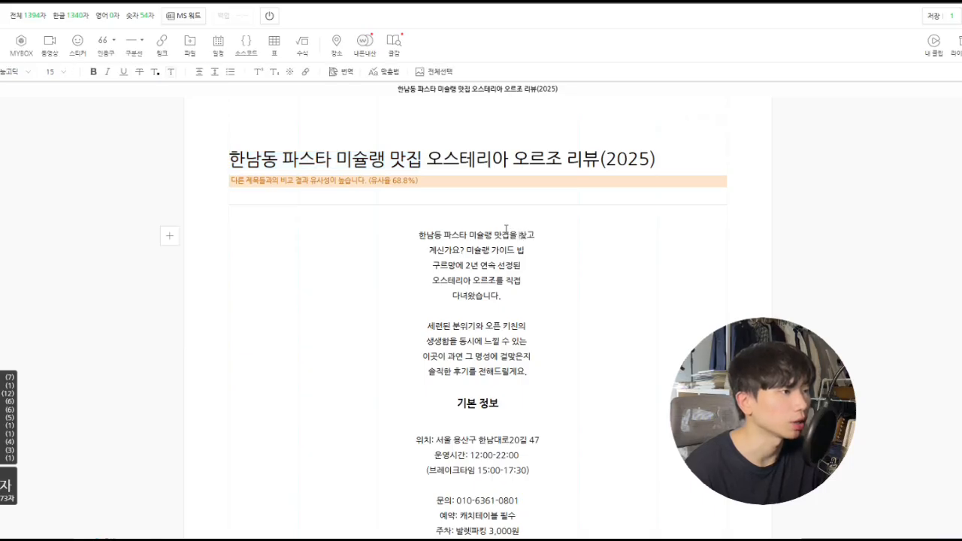
Skim the blog post and search its text for "파스타".
scroll(481, 297, "down", 10)
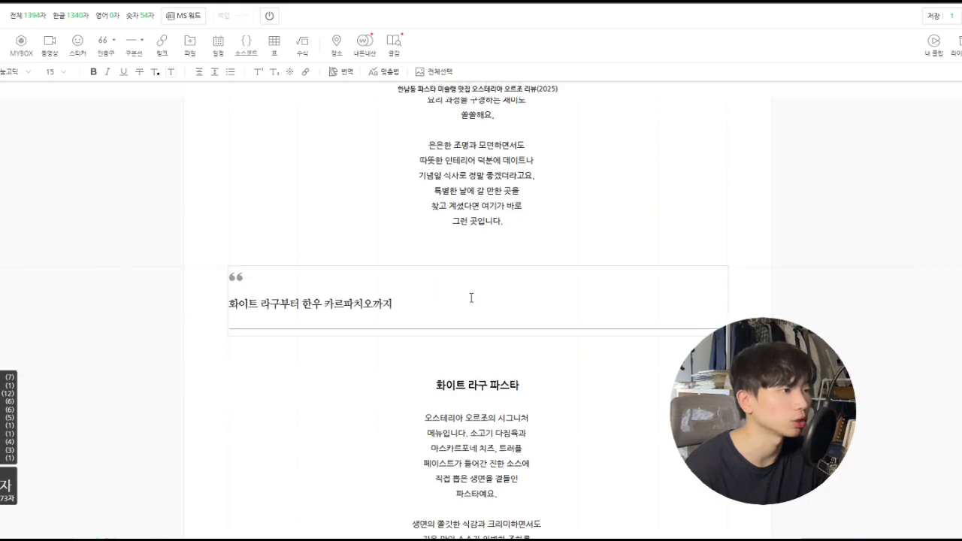
scroll(467, 288, "up", 10)
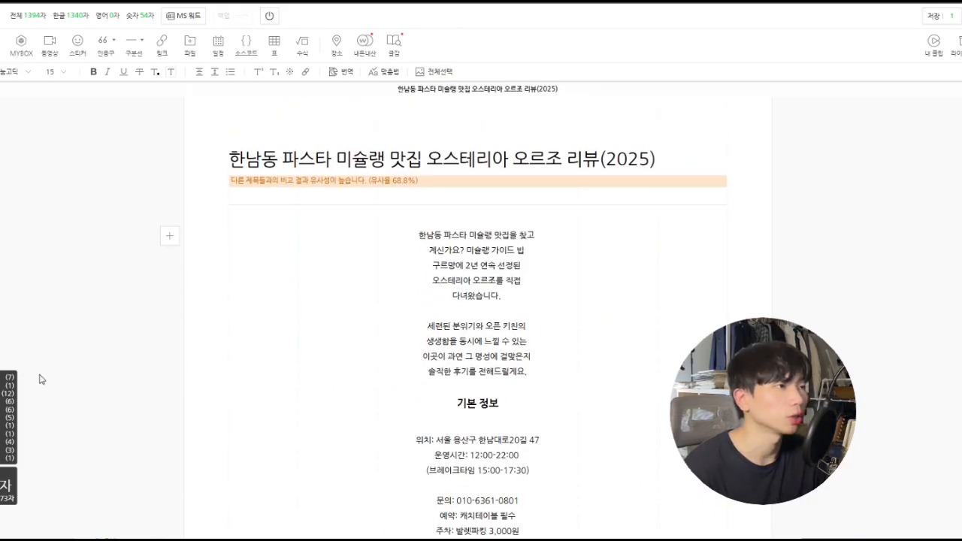
left_click(520, 284)
key("ctrl+f")
type("파스타 맛집")
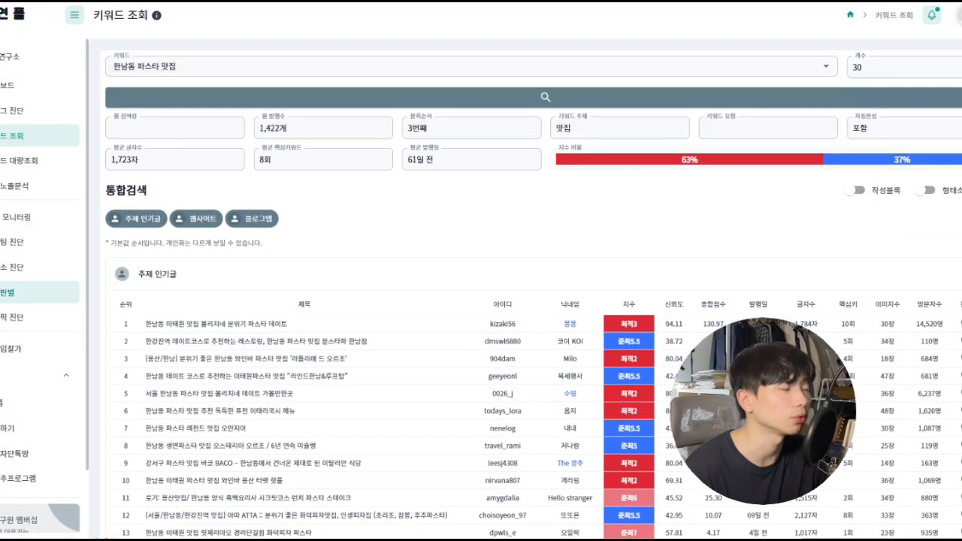
Copy "한남동 파스타 미슐랭 맛집" from the post title and analyze it on the 상위노출분석 page.
left_click(17, 188)
key("alt+Tab")
key("alt+Tab")
key("alt+Tab")
scroll(334, 93, "up", 6)
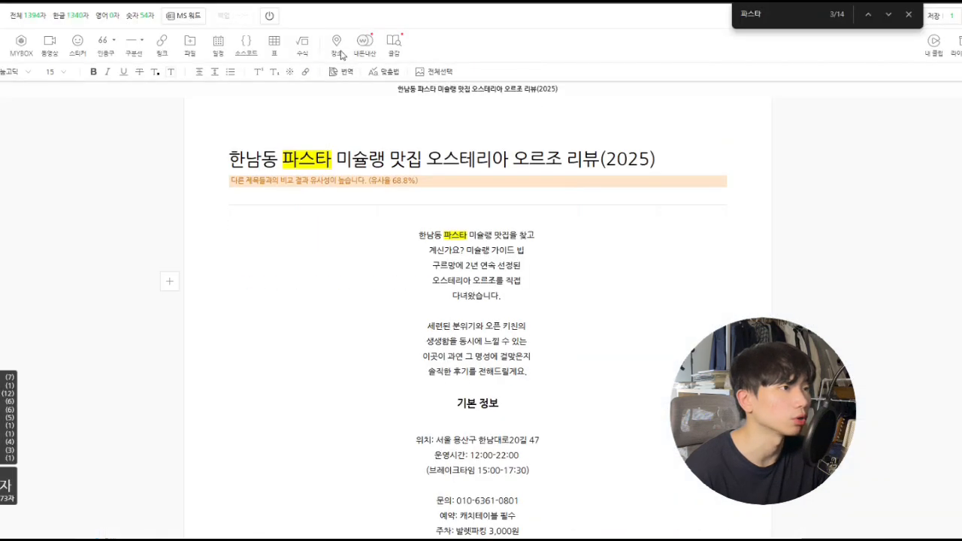
left_click_drag(423, 160, 210, 159)
key("ctrl+c")
key("alt+Tab")
left_click(241, 63)
key("ctrl+v")
left_click(254, 99)
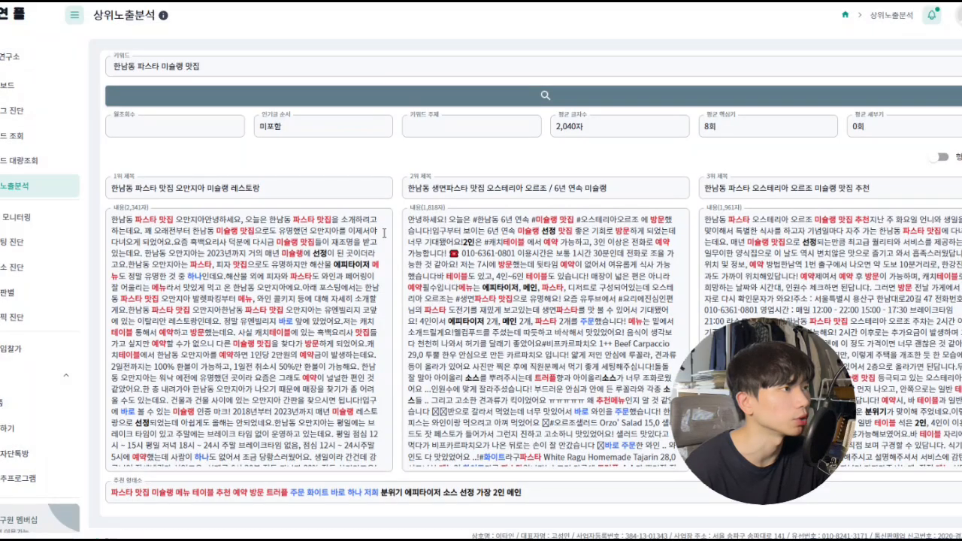
Read the top-ranked posts' highlighted content and the full list of recommended morphemes (추천 형태소).
scroll(248, 338, "down", 3)
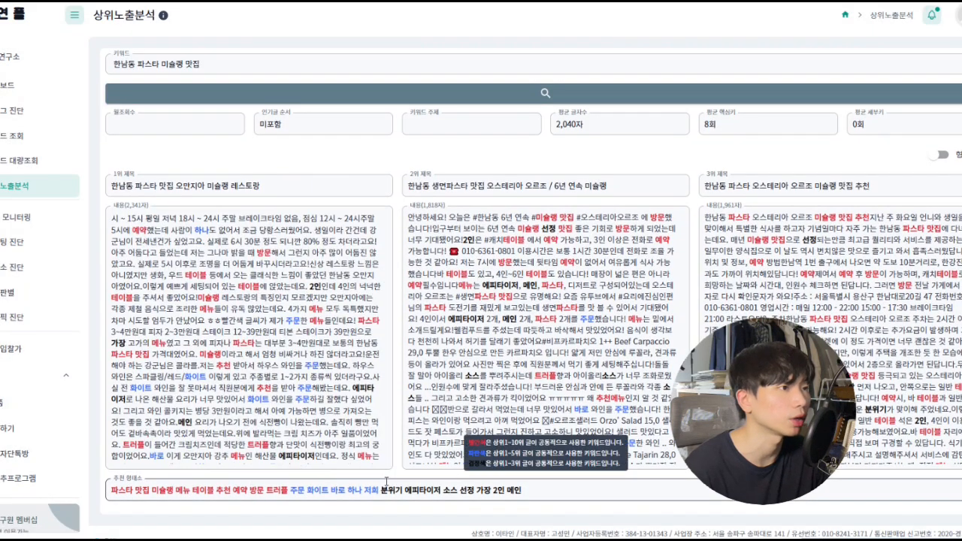
left_click_drag(110, 490, 526, 491)
left_click(685, 488)
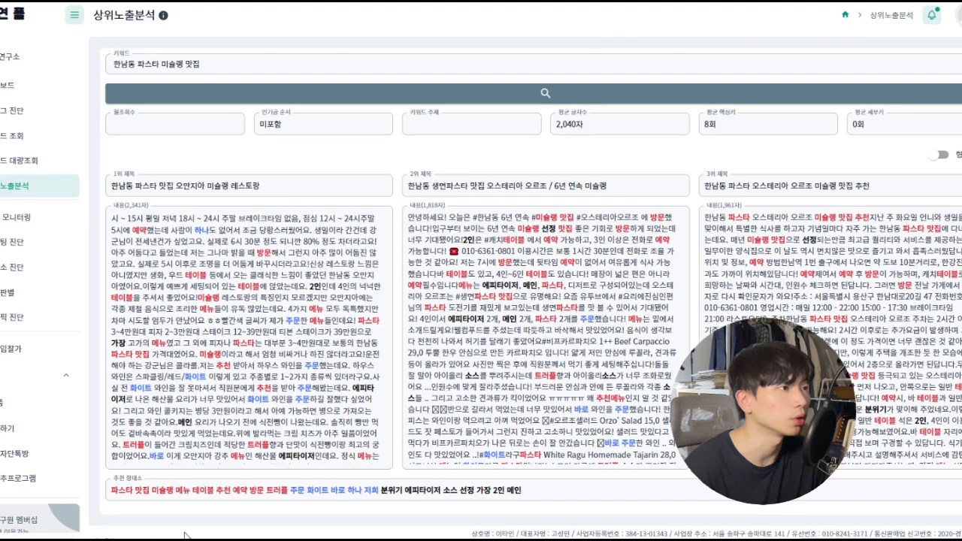
Return to the blog post and step through the "파스타" matches down to the closing hashtags.
key("alt+Tab")
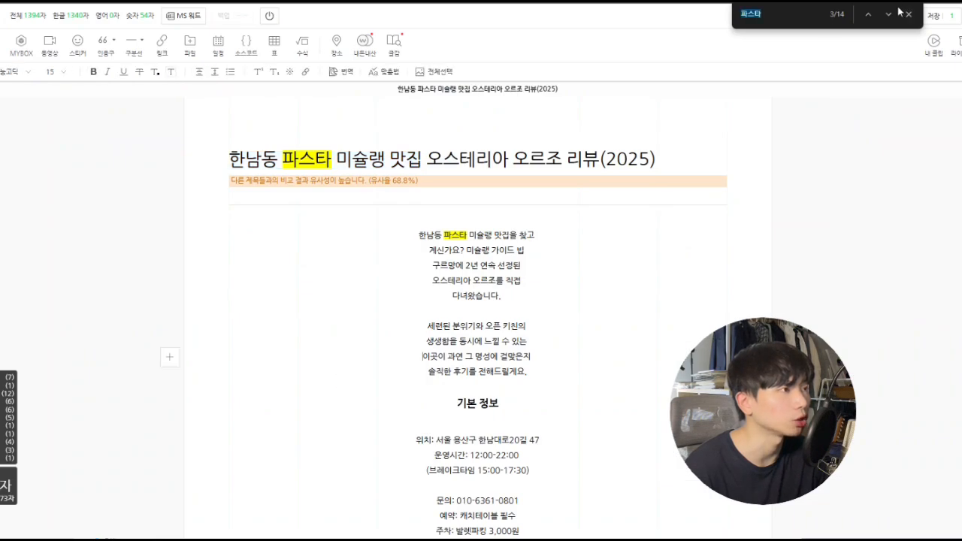
left_click(888, 13)
left_click(889, 13)
left_click(888, 14)
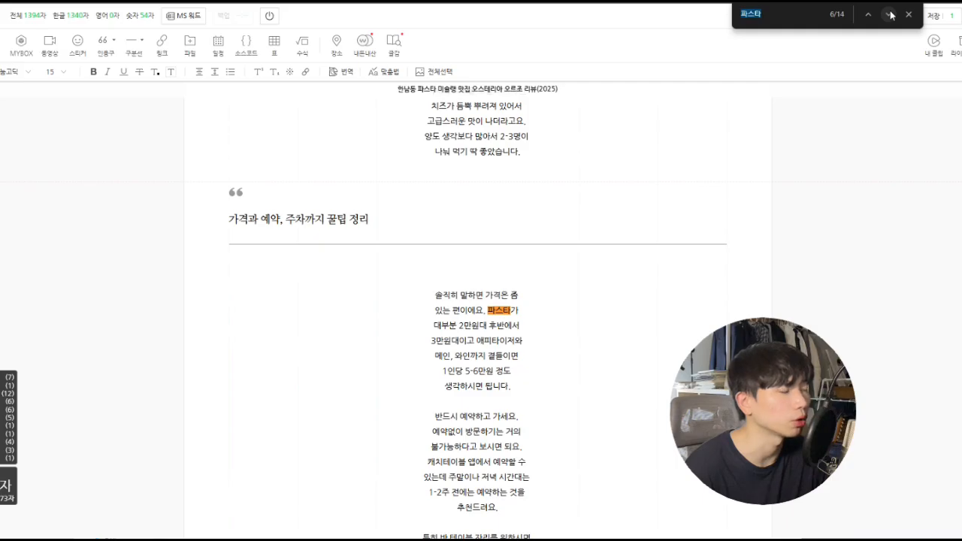
left_click(888, 13)
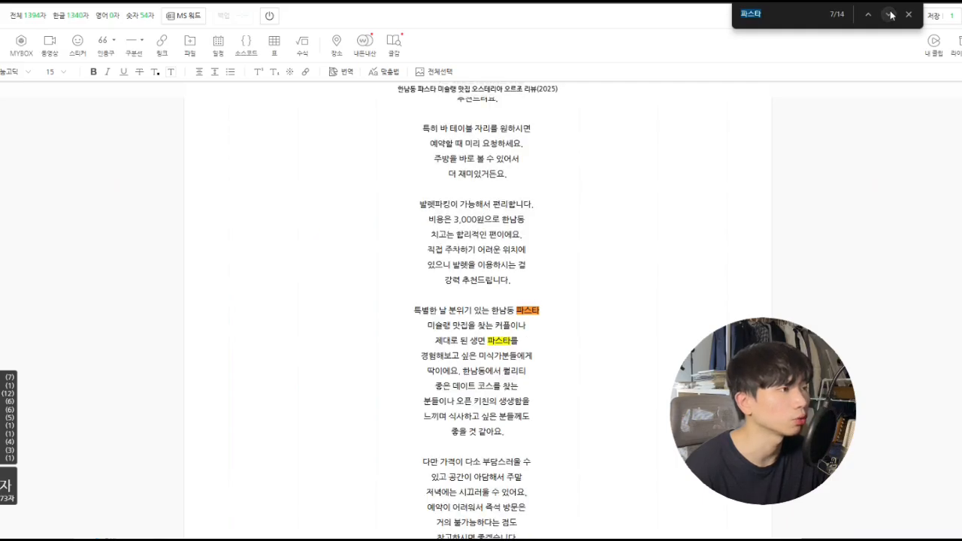
left_click(889, 15)
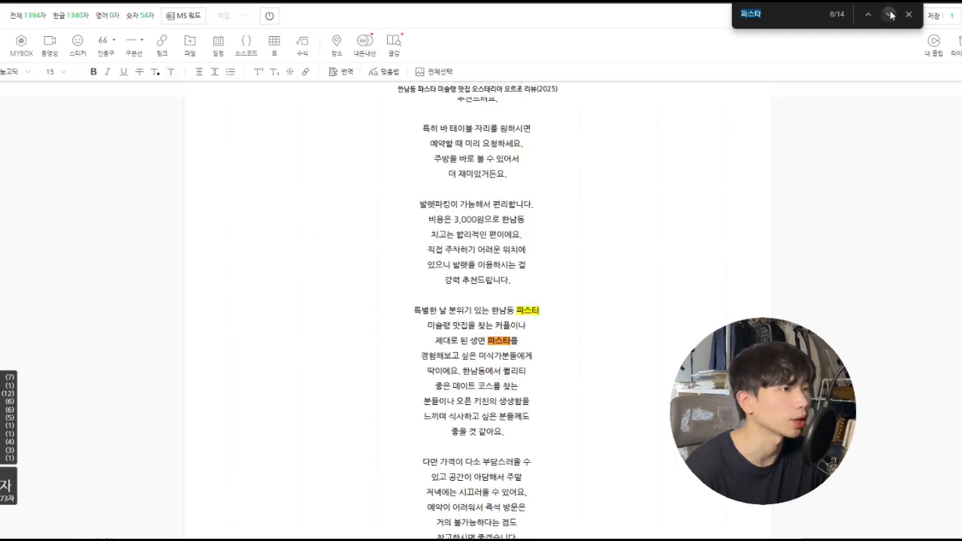
left_click(890, 14)
left_click(890, 14)
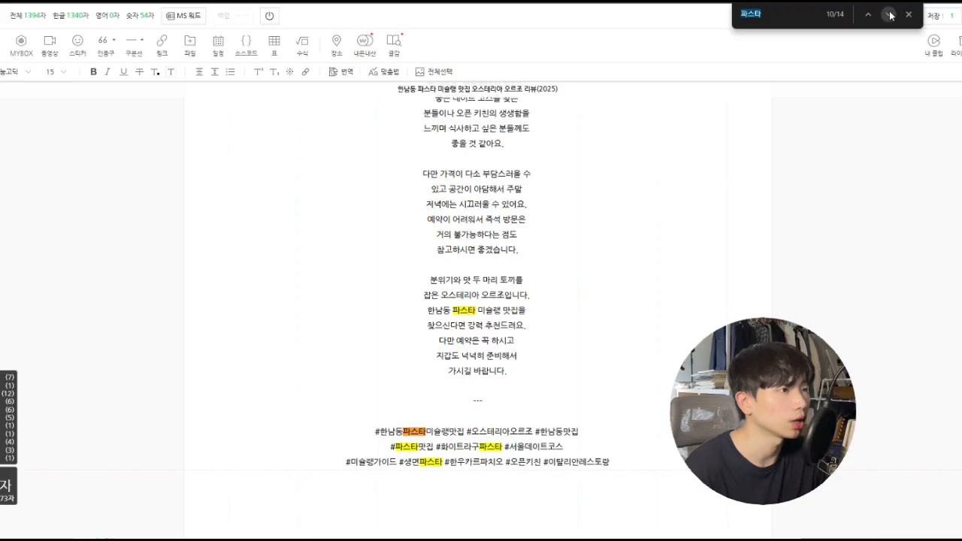
Delete the hashtags "#파스타맛집" and "#생면파스타" from the end of the post.
left_click_drag(329, 462, 676, 462)
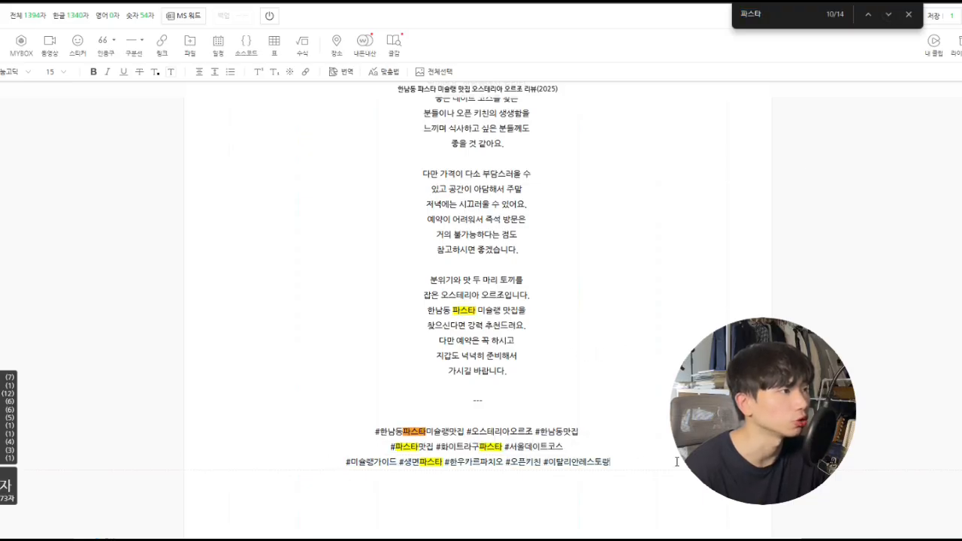
left_click(327, 465)
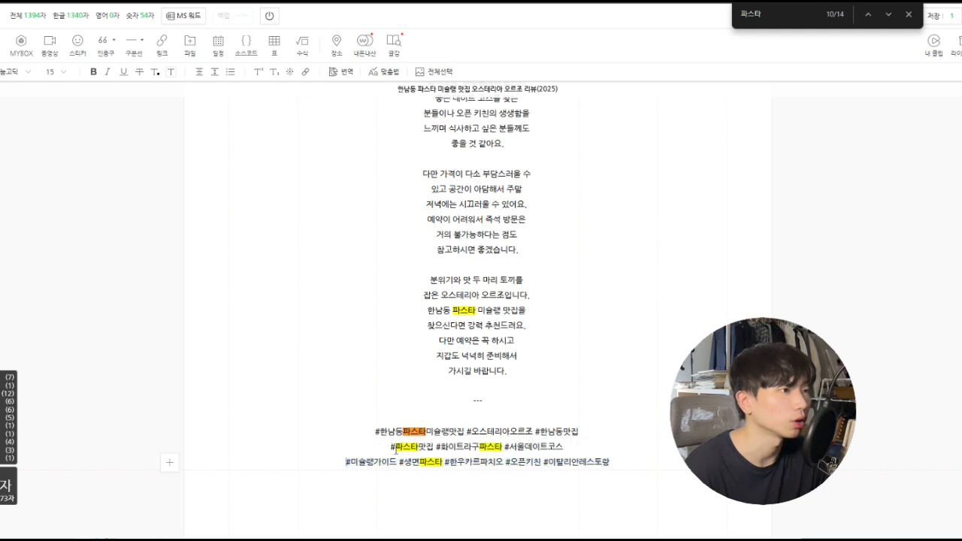
left_click_drag(393, 450, 437, 448)
key("BackSpace")
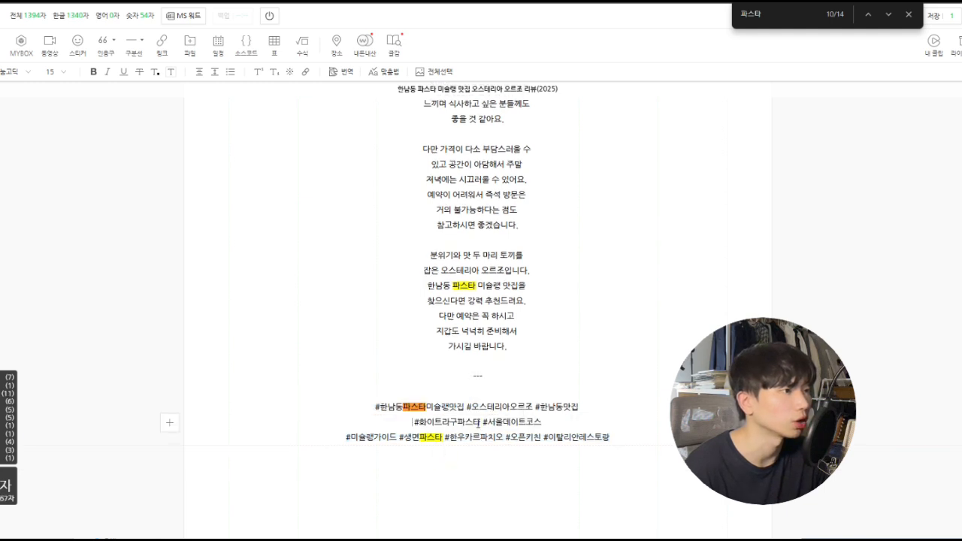
left_click_drag(401, 436, 443, 438)
key("BackSpace")
key("BackSpace")
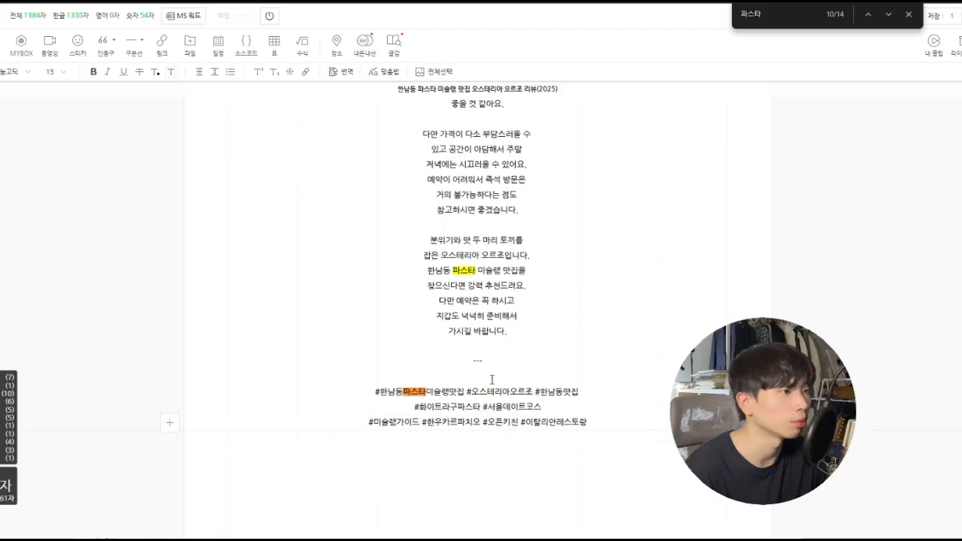
Step backward through the remaining "파스타" matches from the hashtags to the introduction to find replaceable ones.
scroll(493, 379, "up", 1)
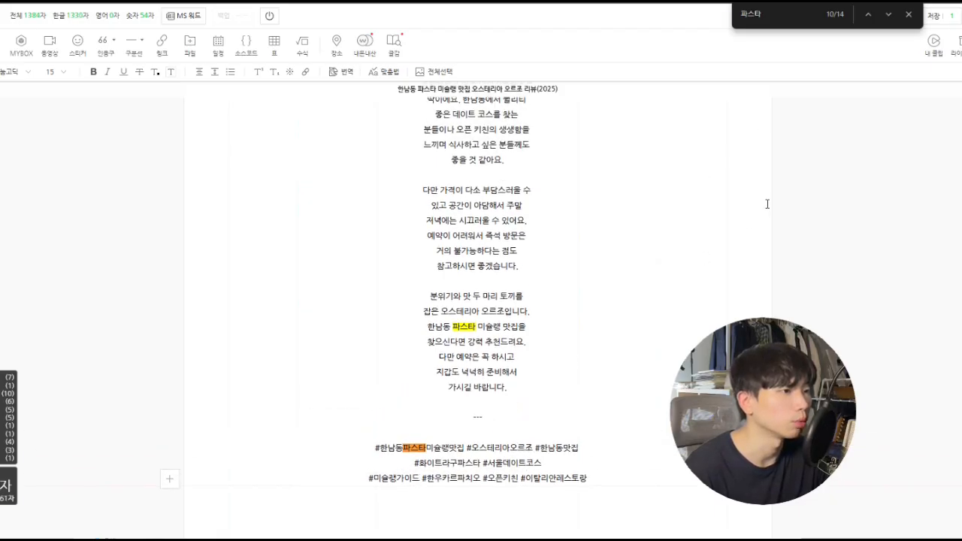
left_click(867, 14)
left_click(867, 15)
left_click(867, 14)
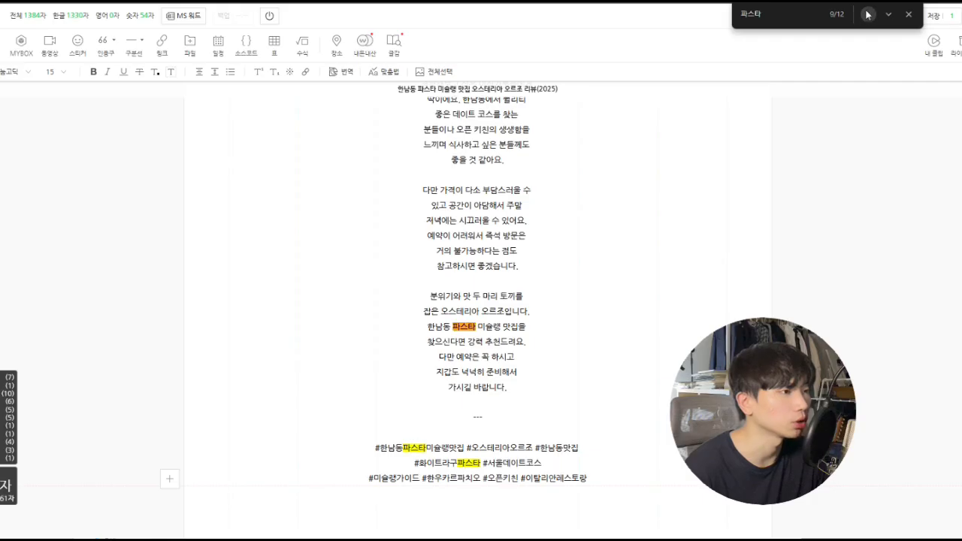
left_click(867, 14)
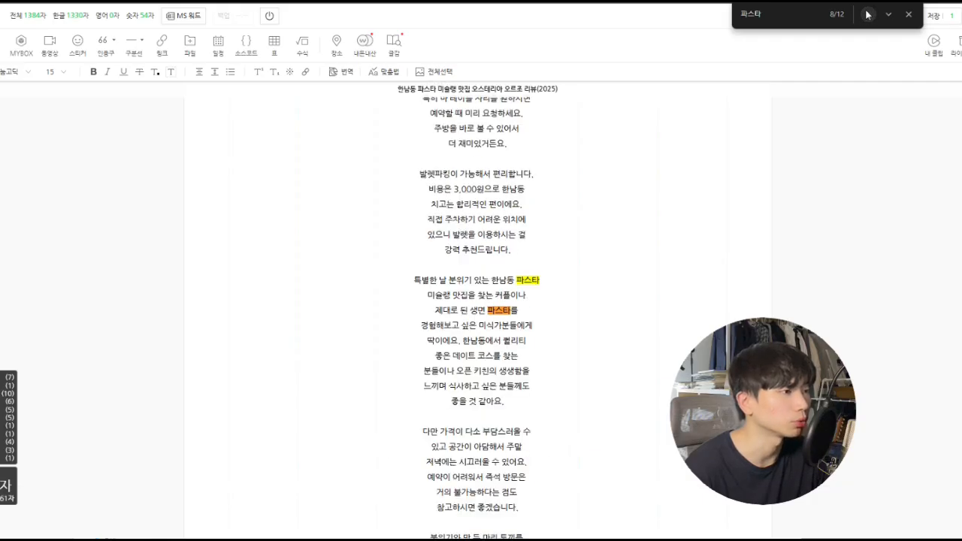
left_click(868, 14)
left_click(870, 15)
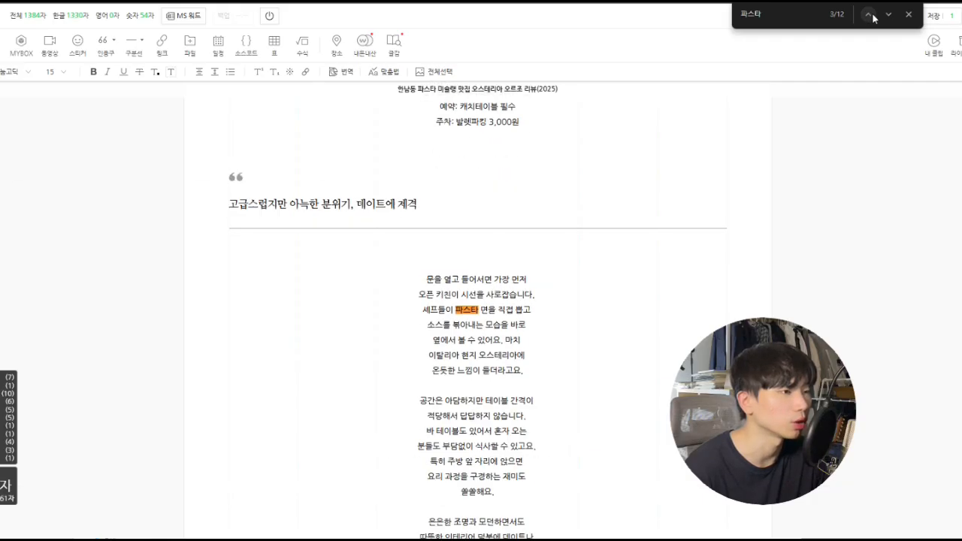
left_click(869, 14)
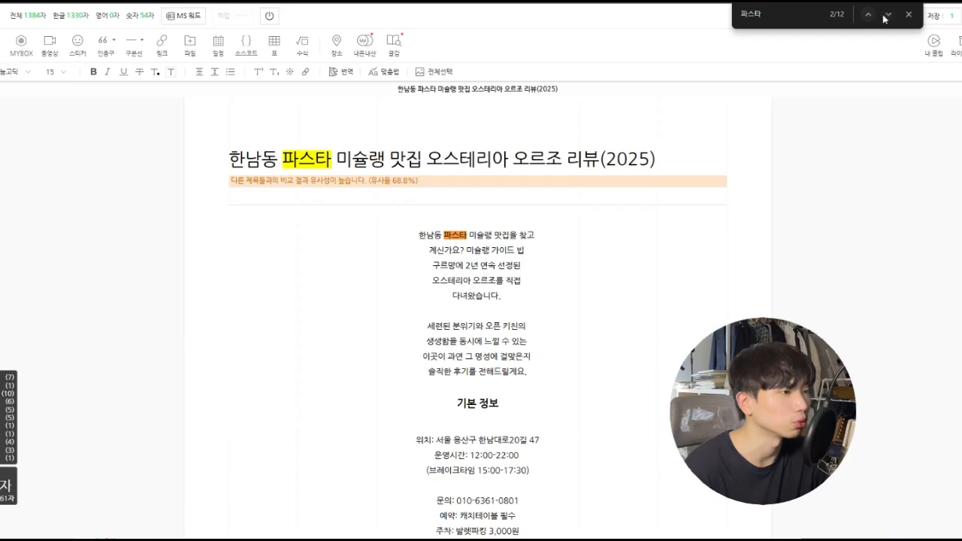
Replace "파스타가" with "음식이" in the opening price paragraph and close the text search.
left_click(888, 15)
left_click(888, 14)
left_click(888, 14)
left_click(888, 15)
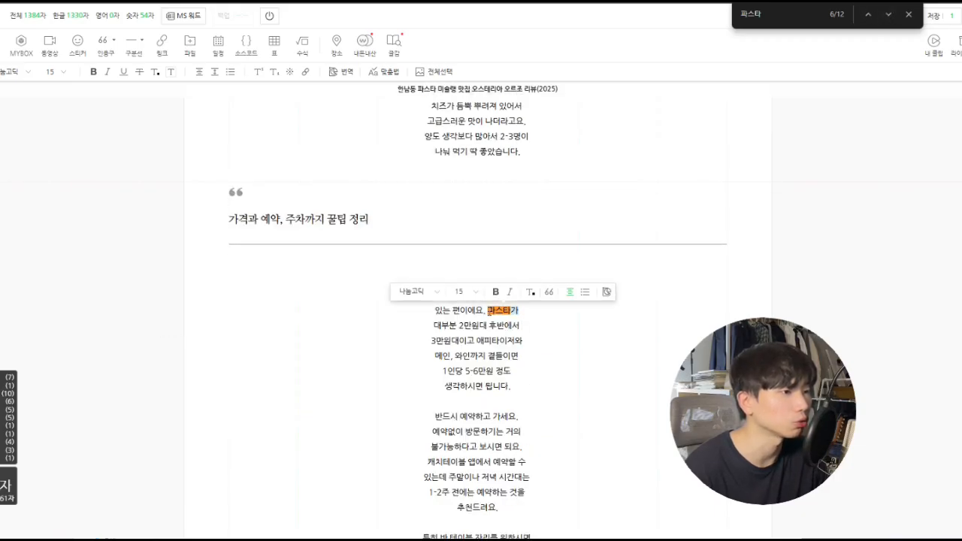
type("음식이")
left_click(565, 338)
left_click(908, 15)
Make room above the introduction and insert the "한남동 맛집" thumbnail image from the 블로그 folder there.
scroll(599, 301, "up", 10)
scroll(32, 422, "up", 2)
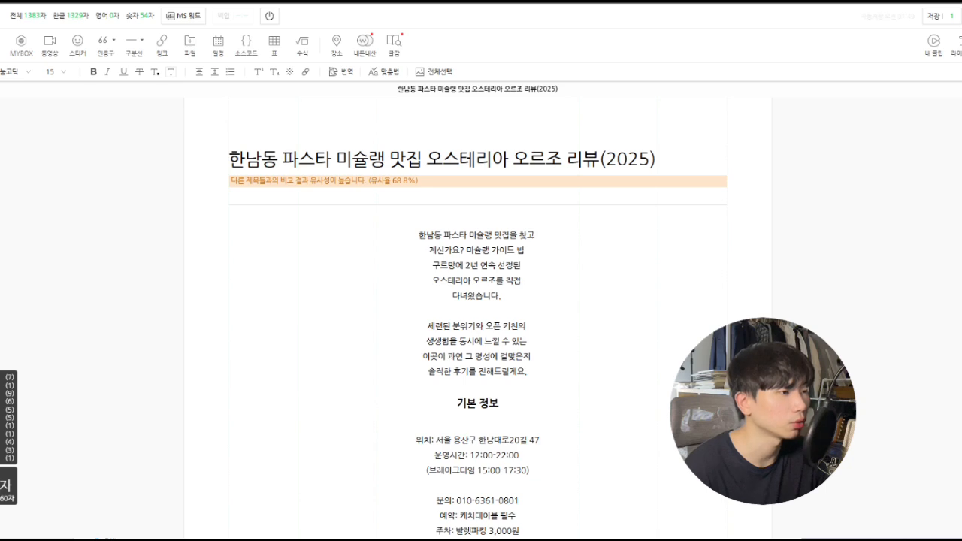
key("alt+Tab")
key("Tab")
key("Tab")
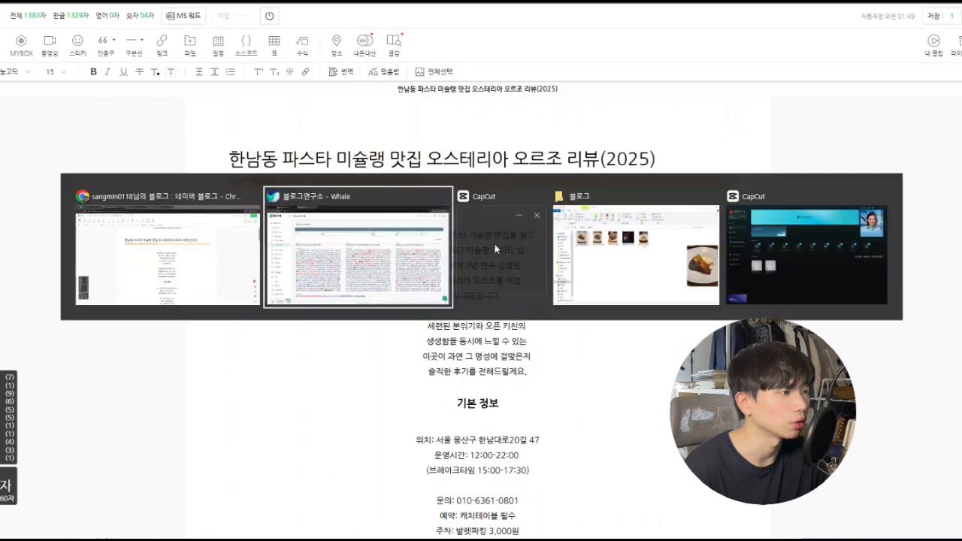
left_click_drag(492, 149, 853, 143)
left_click(420, 239)
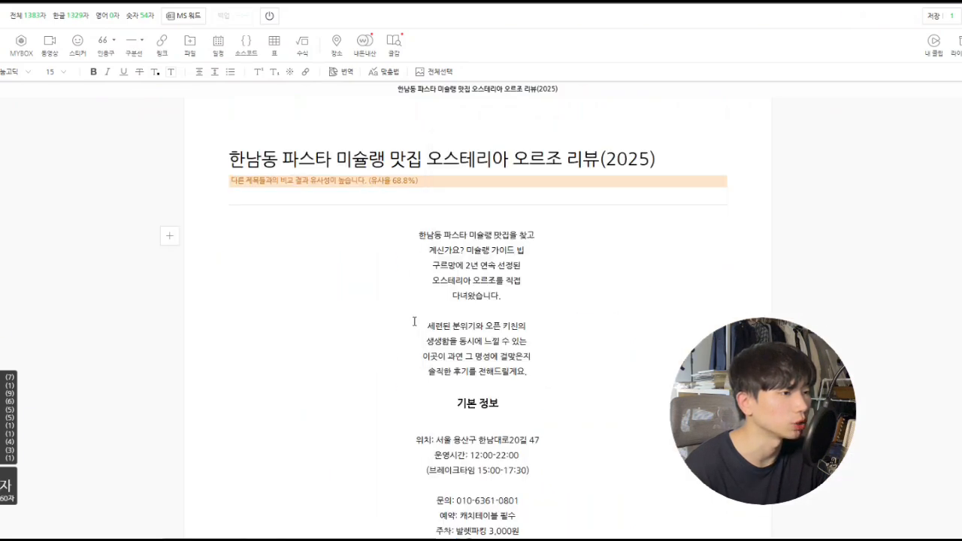
key("Return")
key("Return")
key("alt+Tab")
left_click_drag(763, 275, 426, 284)
scroll(498, 336, "down", 3)
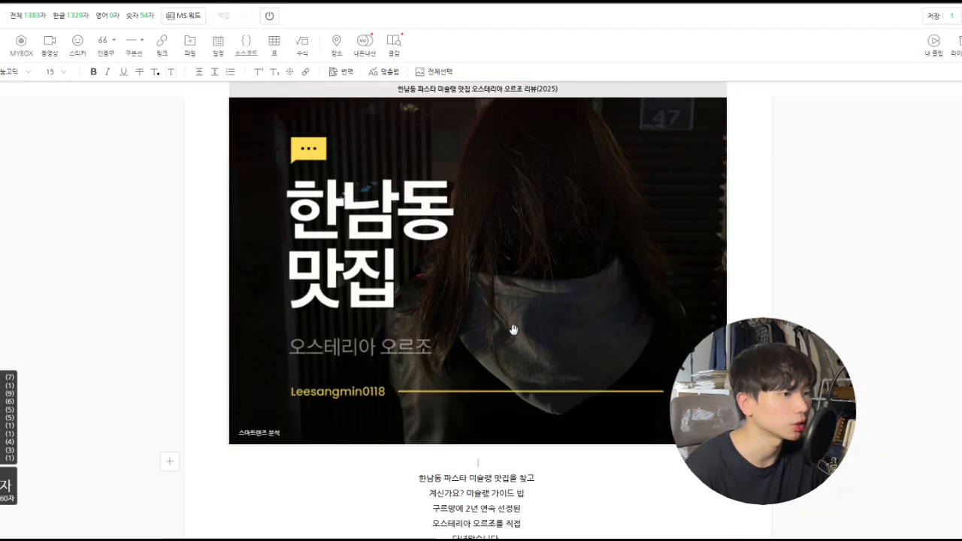
scroll(509, 266, "up", 4)
scroll(509, 286, "down", 4)
scroll(515, 339, "up", 4)
scroll(516, 313, "down", 10)
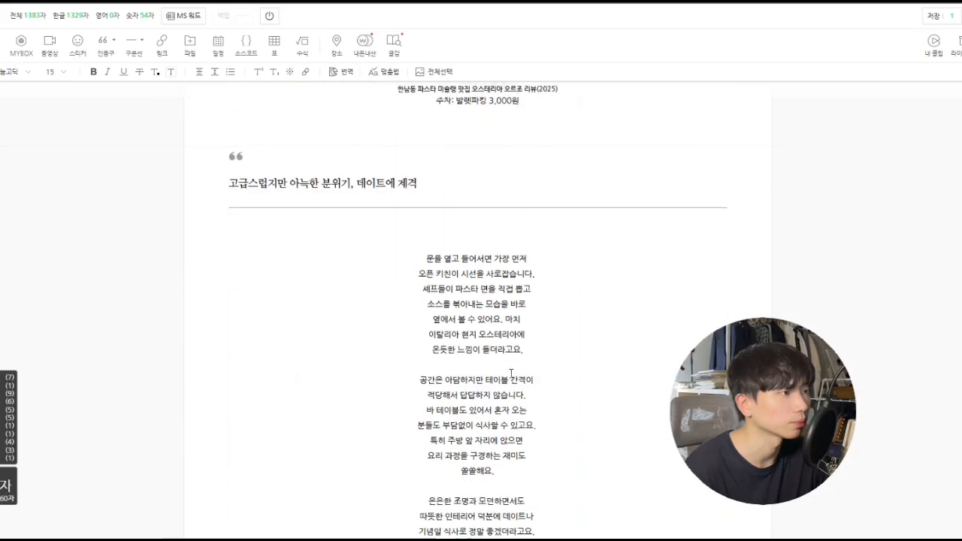
Insert a photo from the 블로그 folder for the "화이트 라구 파스타" menu section.
key("alt+Tab")
key("alt+Tab")
scroll(451, 274, "up", 7)
left_click_drag(383, 280, 469, 478)
scroll(476, 319, "down", 4)
scroll(398, 308, "down", 10)
key("alt+Tab")
left_click_drag(831, 274, 369, 325)
Insert the carpaccio photo from the 블로그 folder below the "투뿔 한우 안심 카르파치오" heading.
scroll(517, 424, "down", 3)
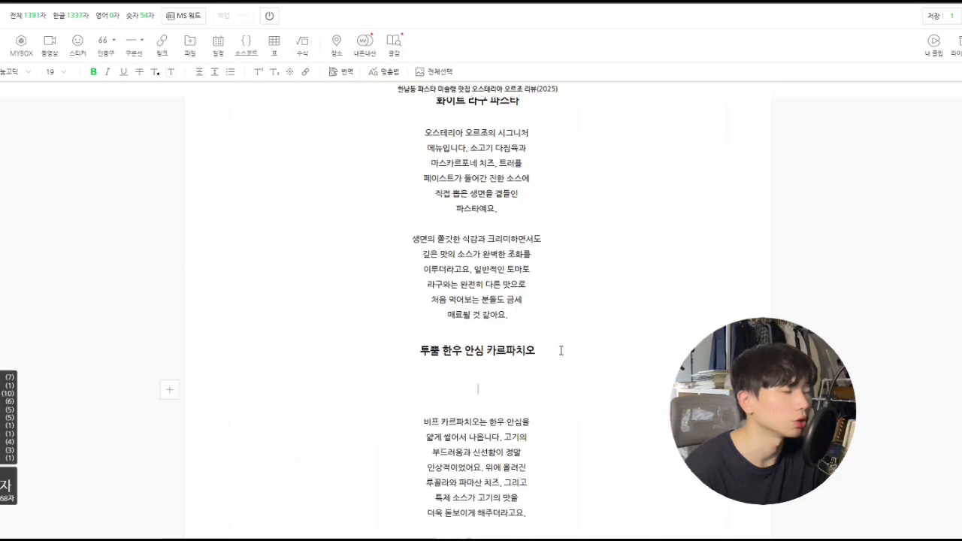
key("alt+Tab")
left_click_drag(702, 269, 500, 386)
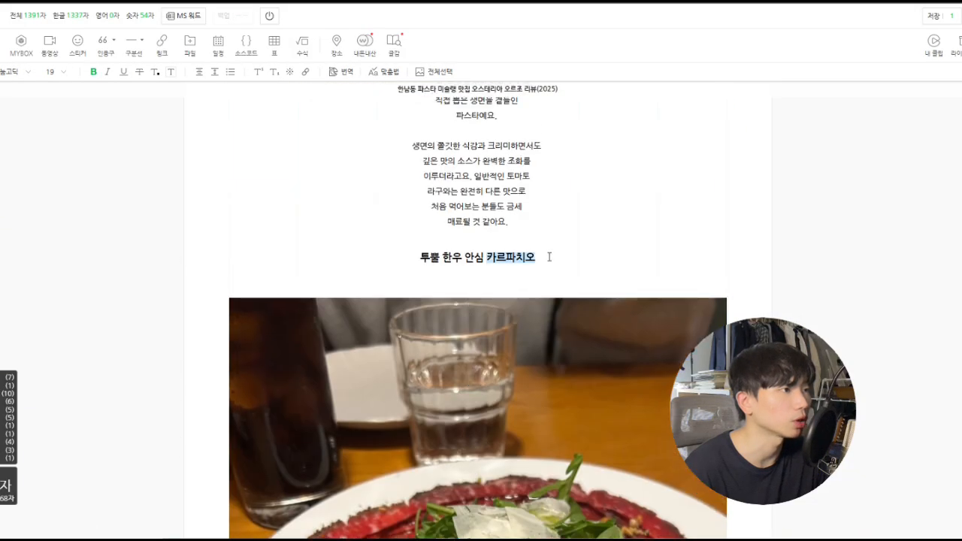
Insert another photo from the 블로그 folder further down the post, past the carpaccio section.
scroll(489, 376, "down", 10)
scroll(469, 424, "down", 2)
key("alt+Tab")
left_click_drag(629, 274, 408, 307)
scroll(537, 300, "down", 5)
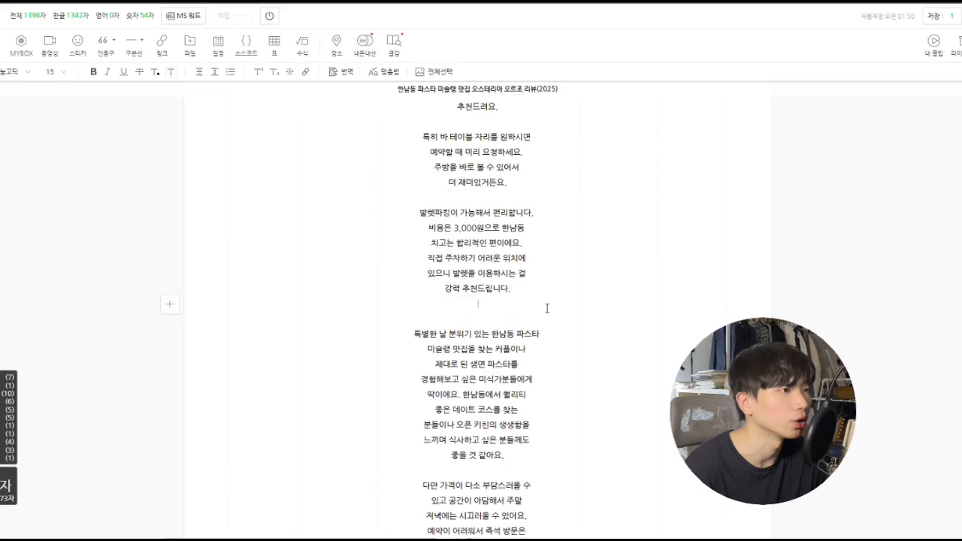
Delete the surplus blank lines between the closing paragraph and the hashtags at the end of the post.
scroll(551, 261, "down", 5)
left_click(544, 291)
key("BackSpace")
key("BackSpace")
key("BackSpace")
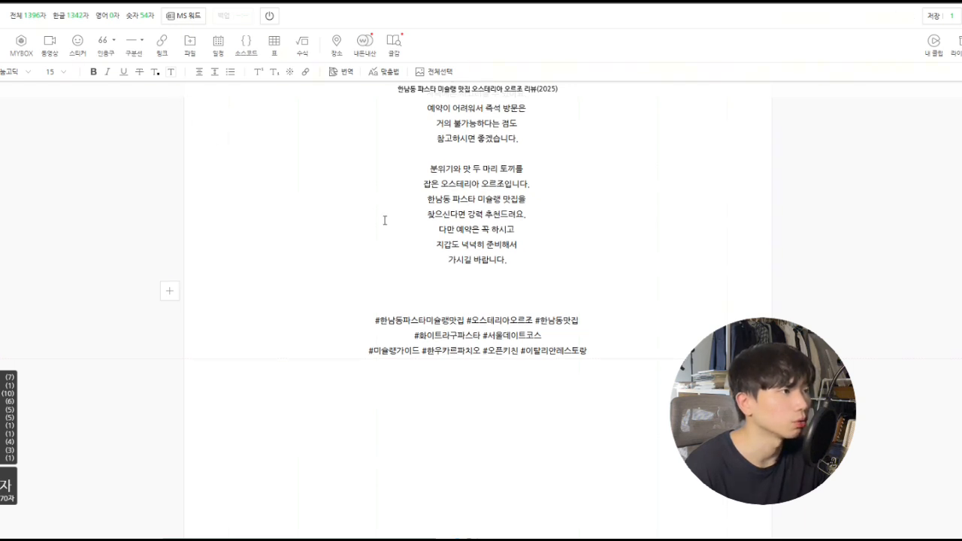
Insert a place map for "오스테리아 오르조" between the closing paragraph and the hashtags.
left_click(337, 41)
type("오스테리아 오르")
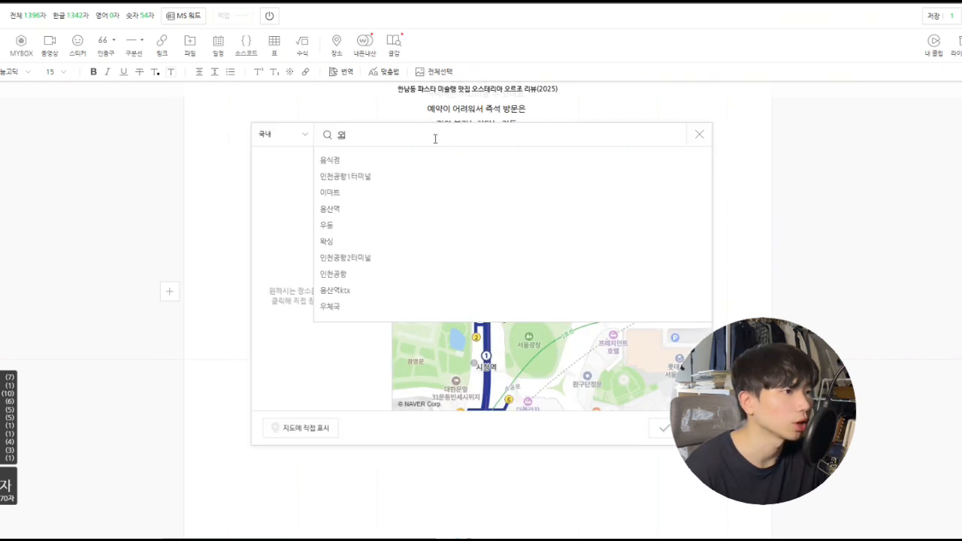
type("조")
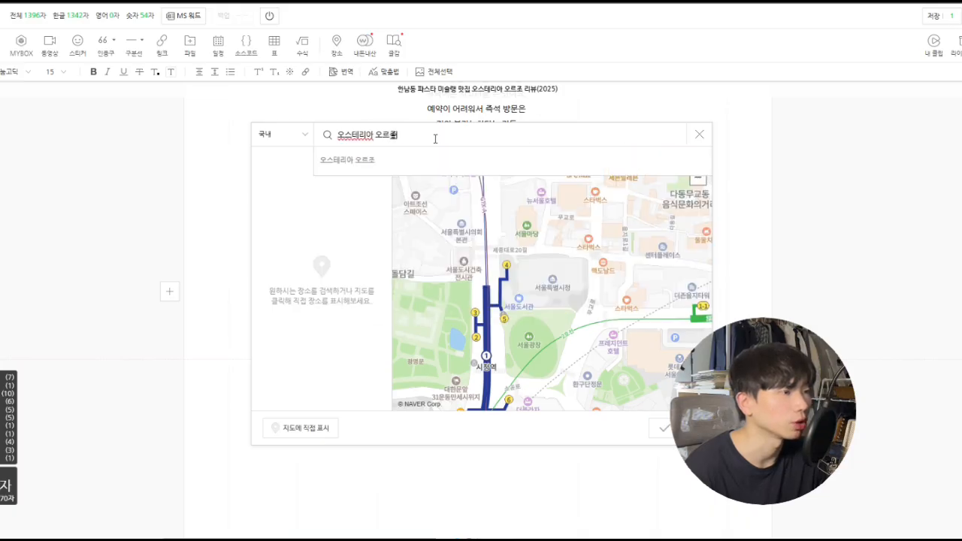
key("Return")
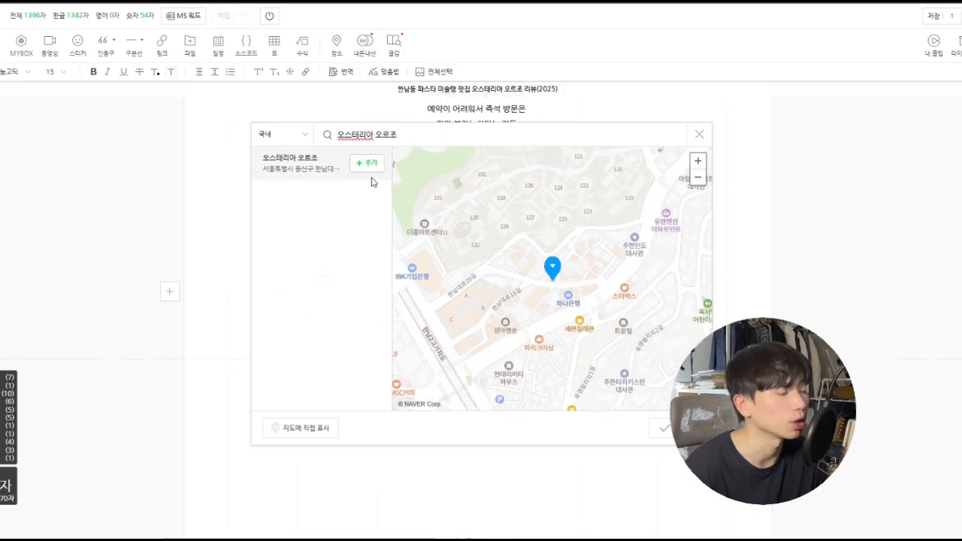
left_click(369, 162)
left_click(661, 428)
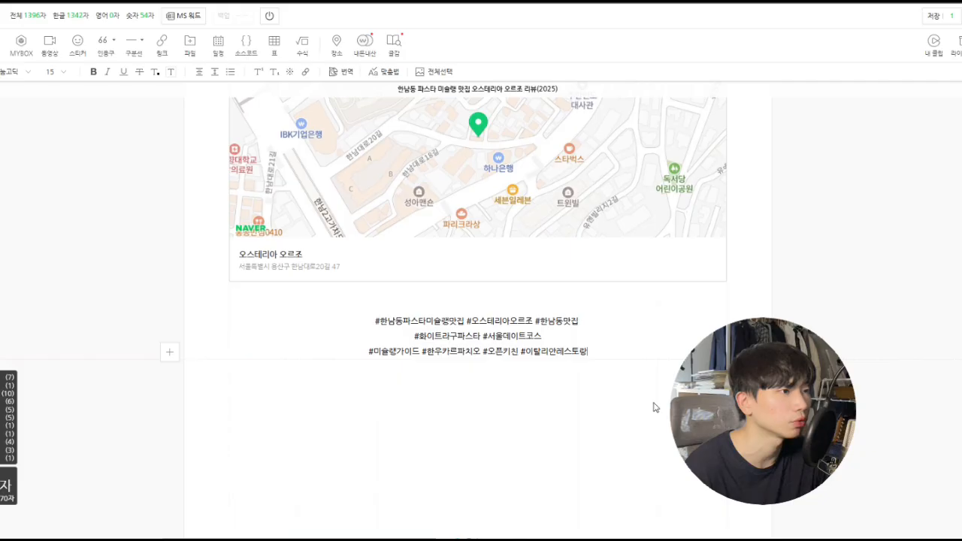
Set the post's topic to 맛집 and publish it publicly in the 국내여행 category.
scroll(654, 285, "up", 10)
scroll(651, 288, "up", 10)
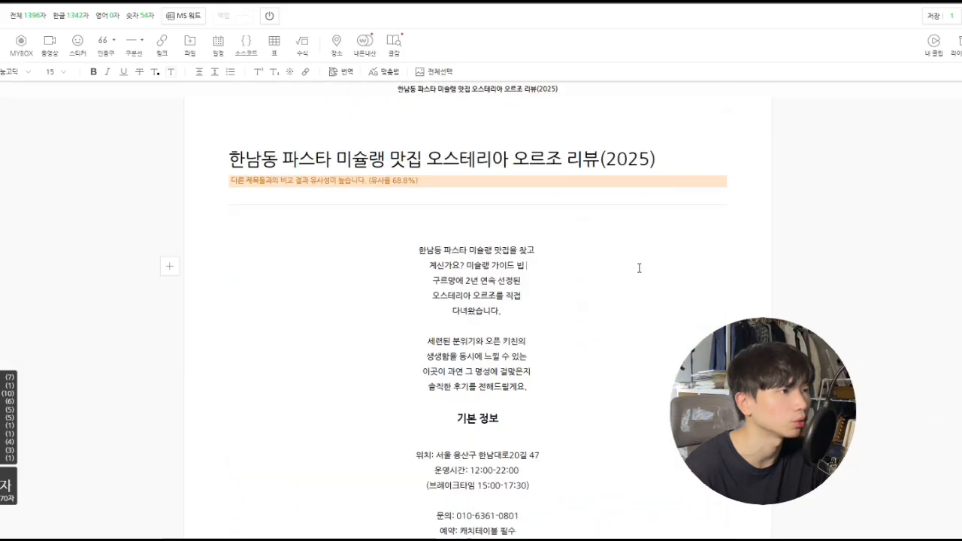
left_click(958, 15)
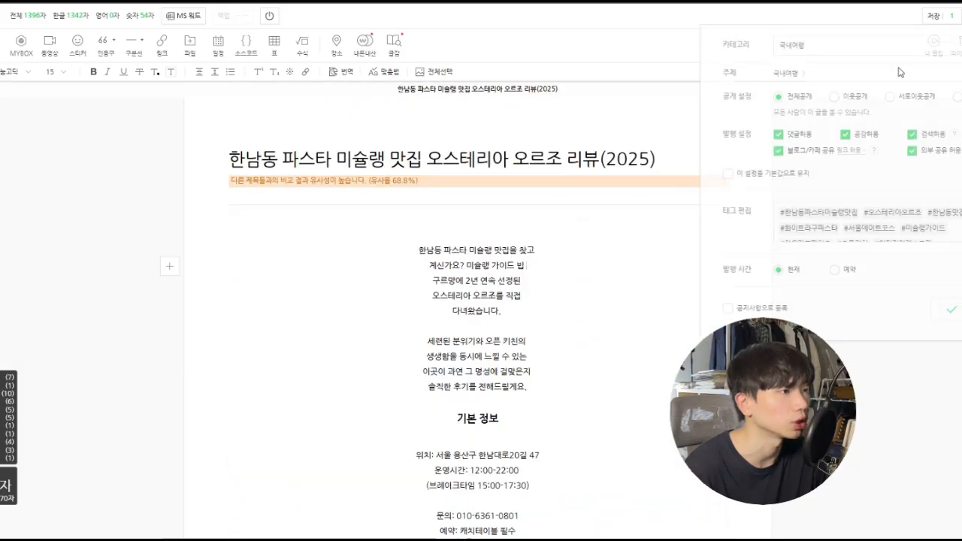
left_click(799, 84)
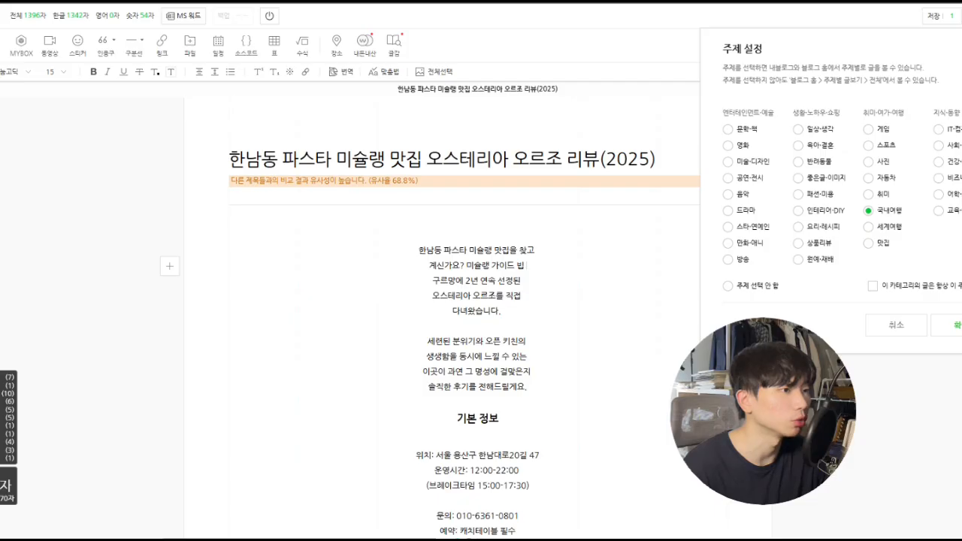
left_click(946, 324)
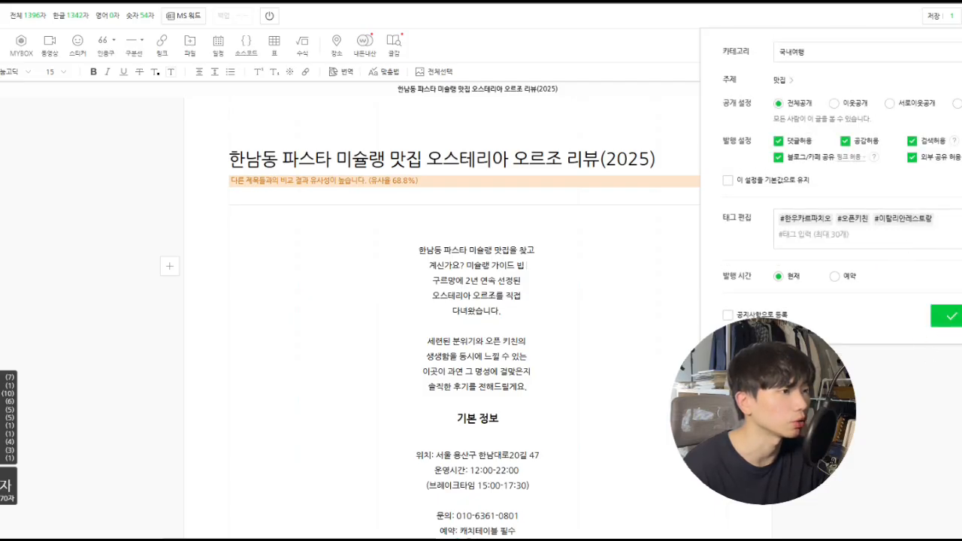
left_click(951, 316)
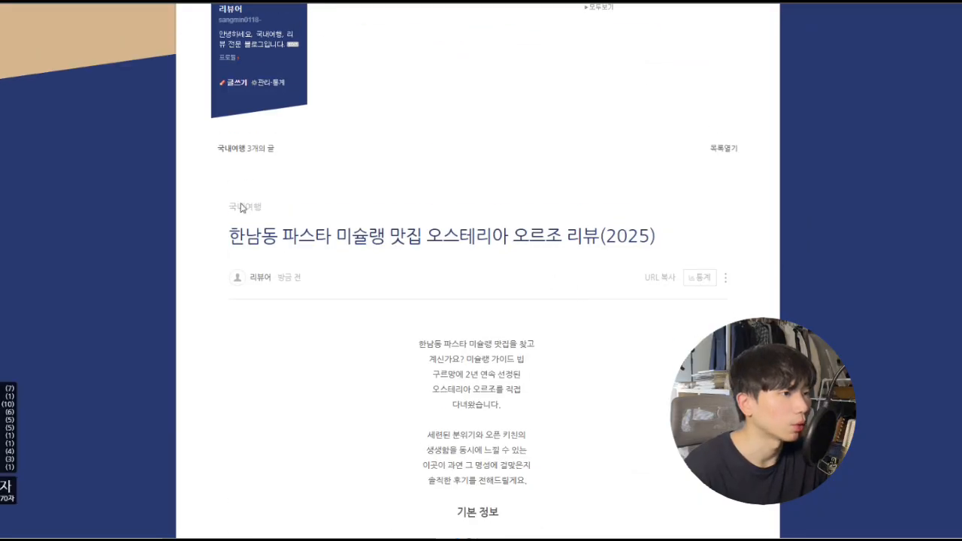
Examine the published post's title, basic information, sections and photos on the desktop blog page.
scroll(564, 273, "down", 15)
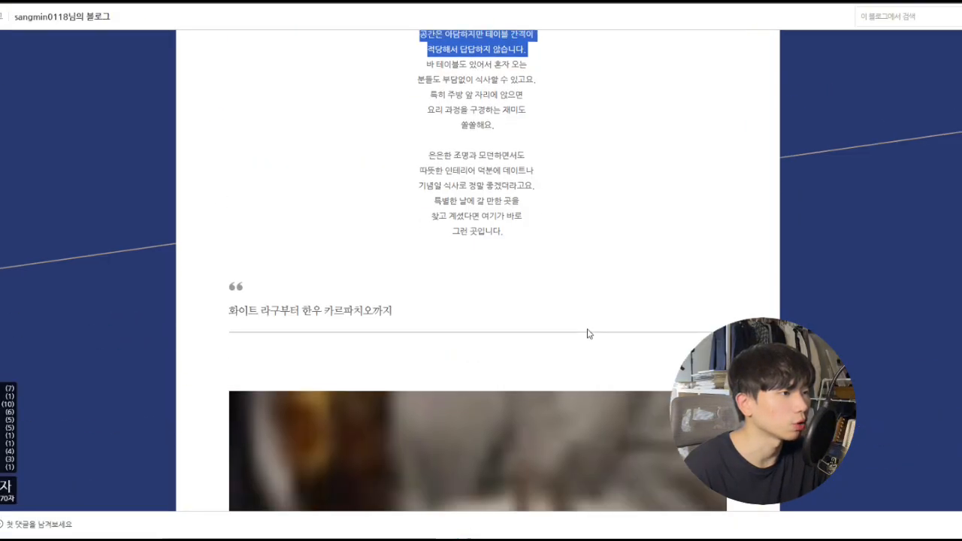
scroll(507, 236, "down", 10)
scroll(333, 258, "up", 3)
scroll(333, 259, "down", 6)
scroll(333, 259, "down", 15)
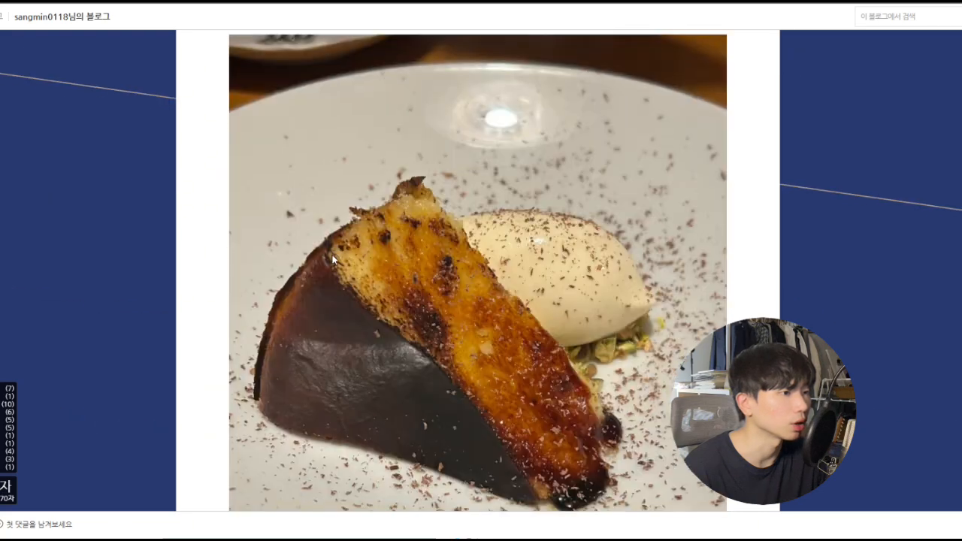
scroll(333, 259, "down", 5)
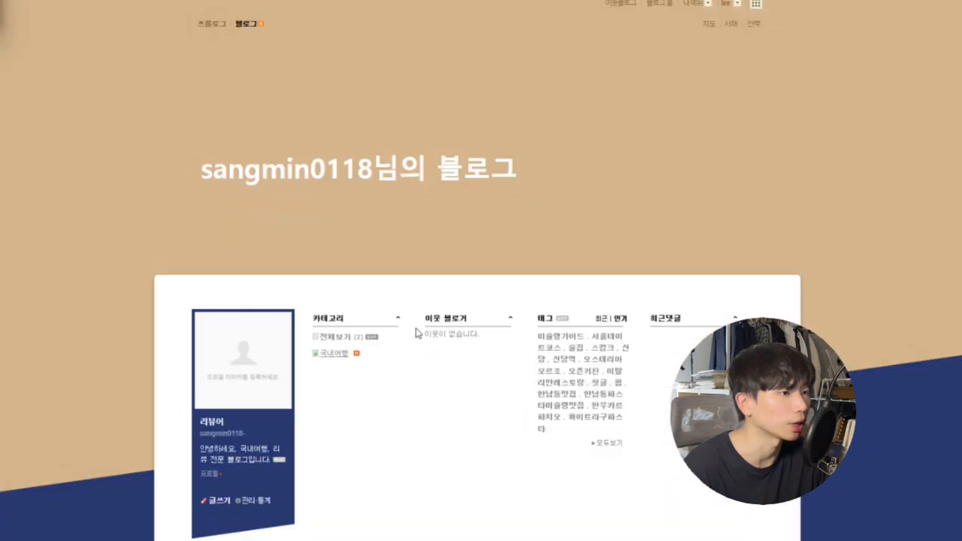
scroll(415, 282, "down", 5)
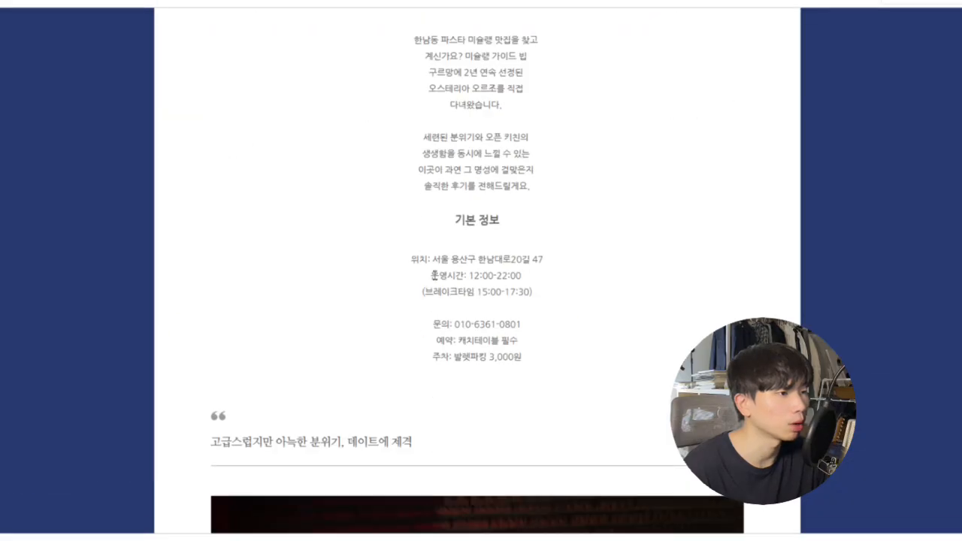
scroll(612, 260, "up", 3)
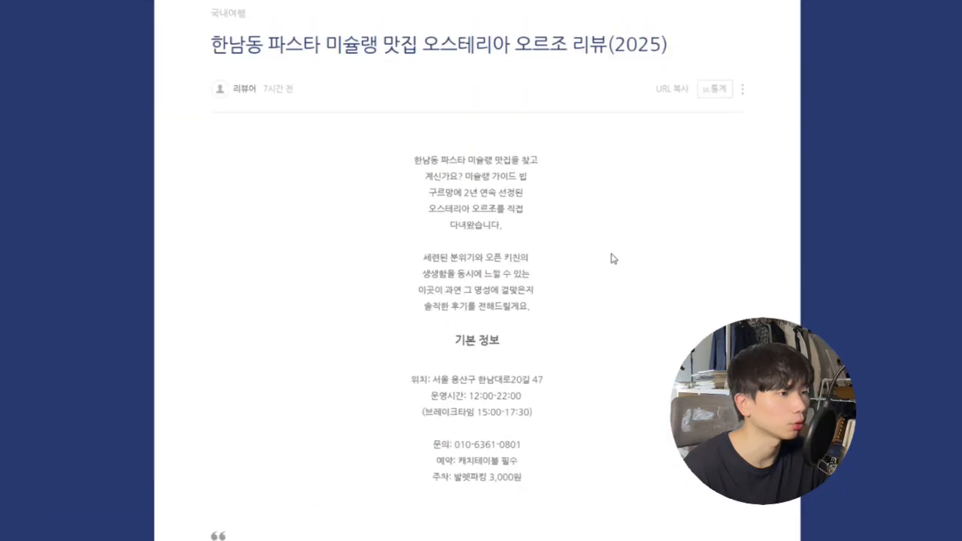
Examine how the published post's text, photos, map and hashtags are laid out in the mobile version.
right_click(612, 253)
key("Escape")
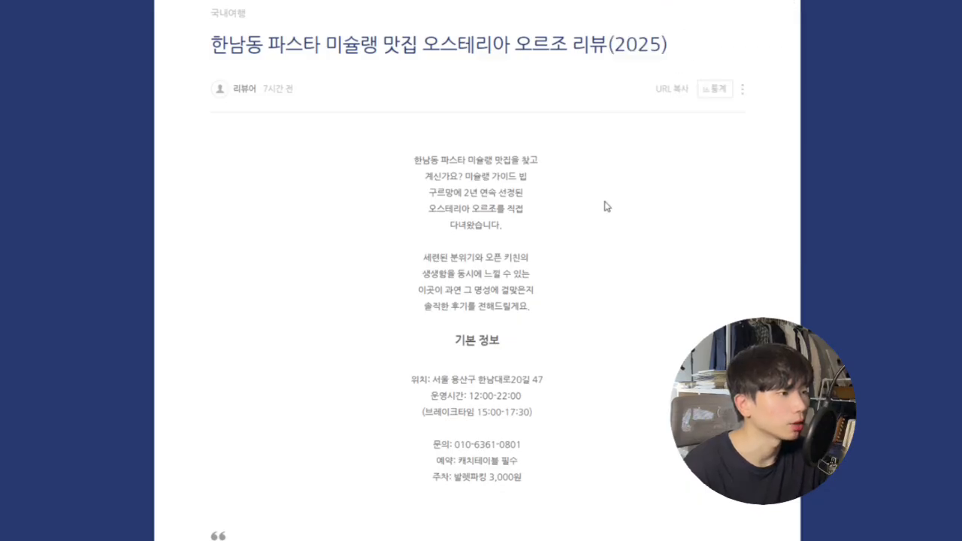
scroll(515, 212, "down", 5)
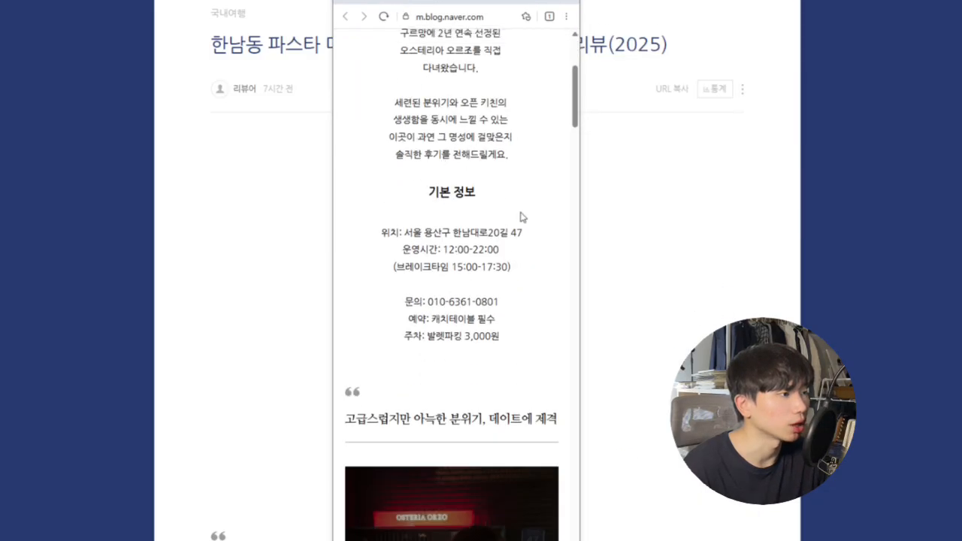
scroll(521, 213, "down", 7)
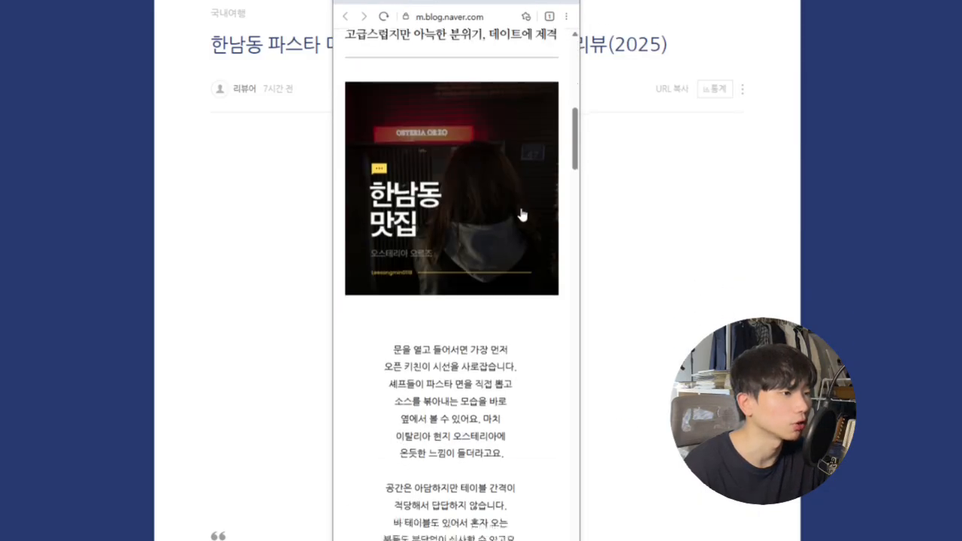
scroll(522, 214, "down", 10)
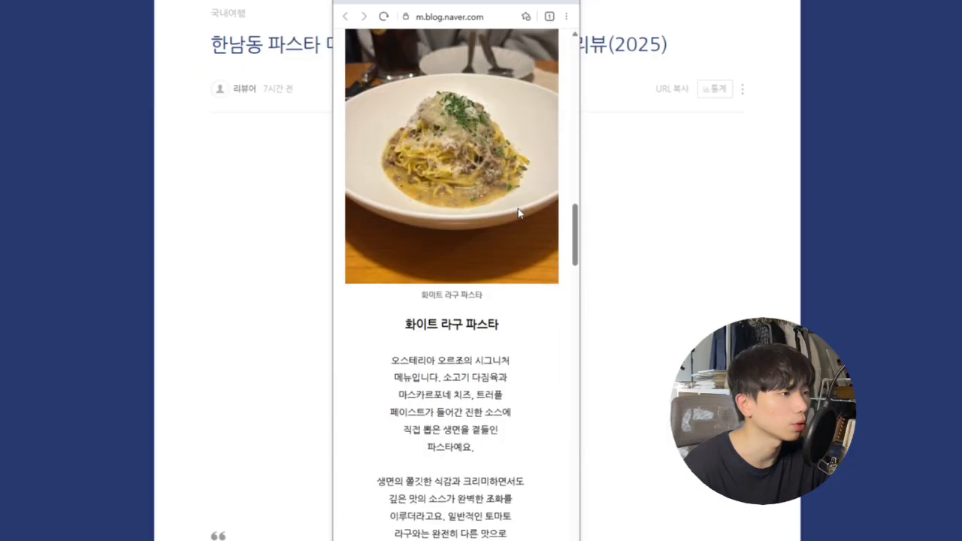
scroll(518, 213, "down", 10)
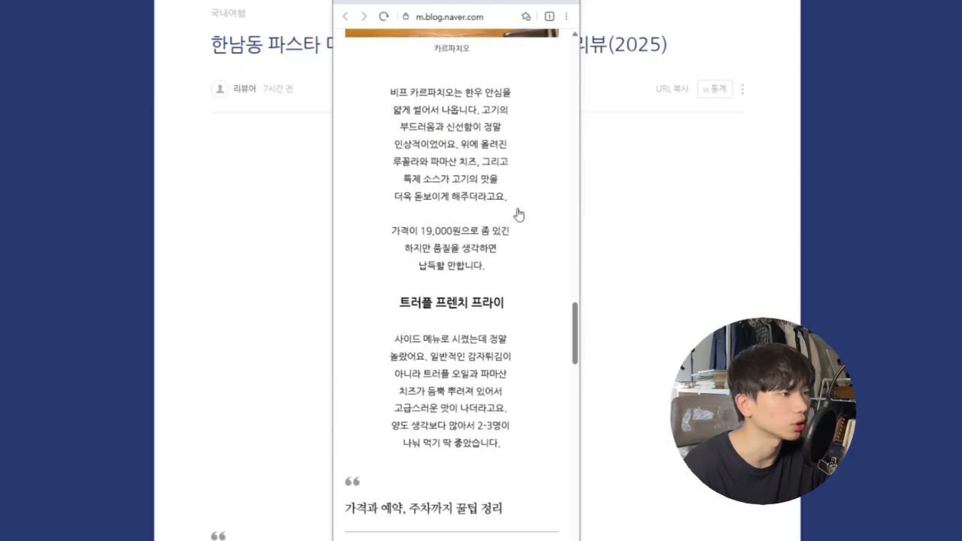
scroll(522, 213, "down", 10)
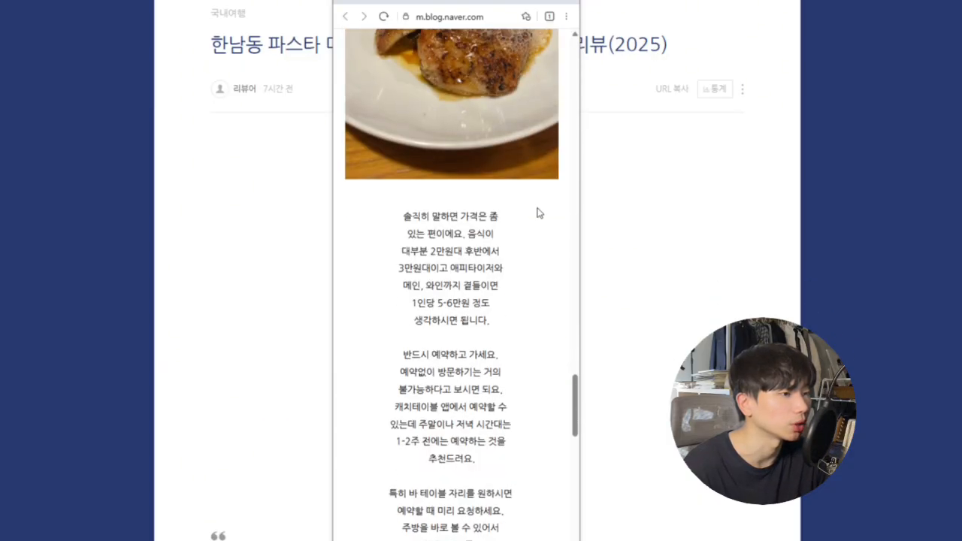
scroll(537, 214, "down", 10)
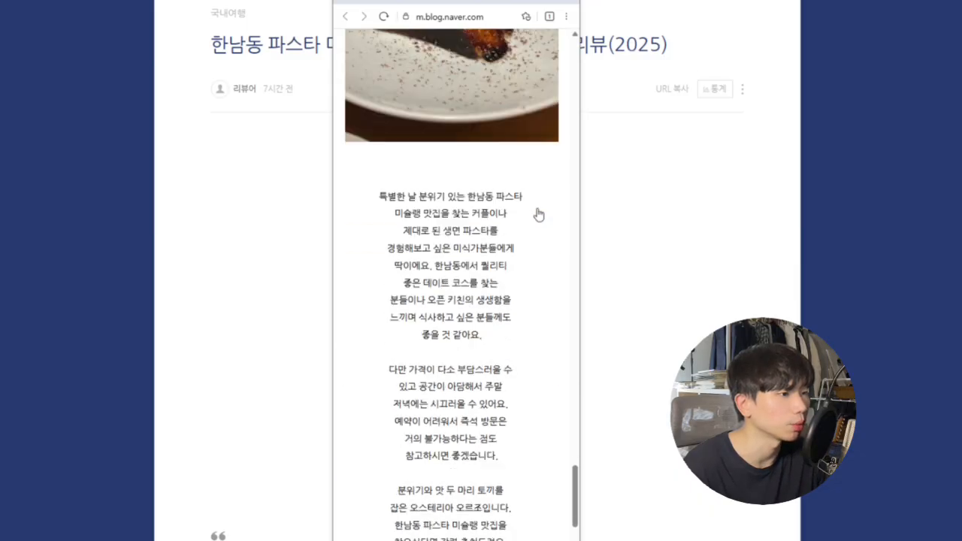
scroll(537, 214, "down", 8)
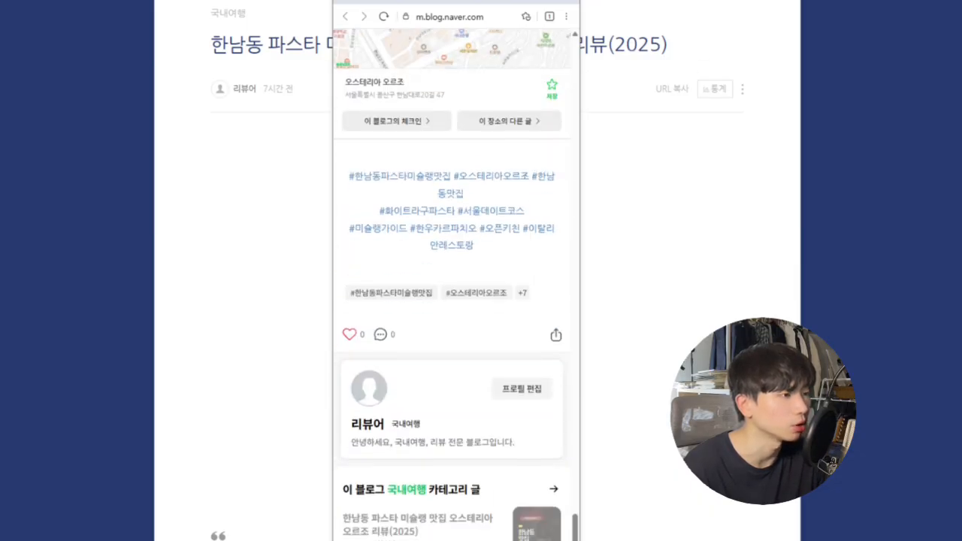
Return to the desktop version and examine the post from the atmosphere section through the place map and tags.
scroll(637, 229, "down", 10)
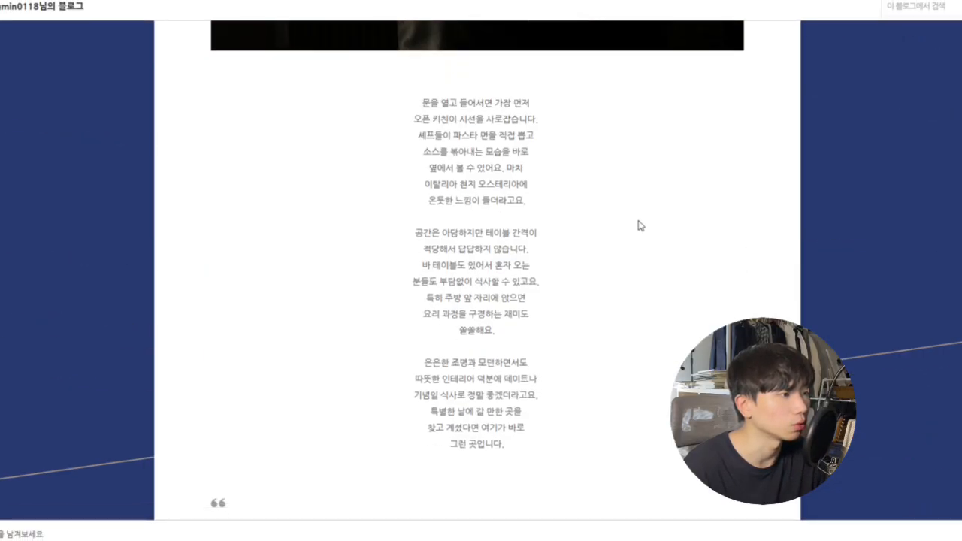
scroll(638, 225, "down", 15)
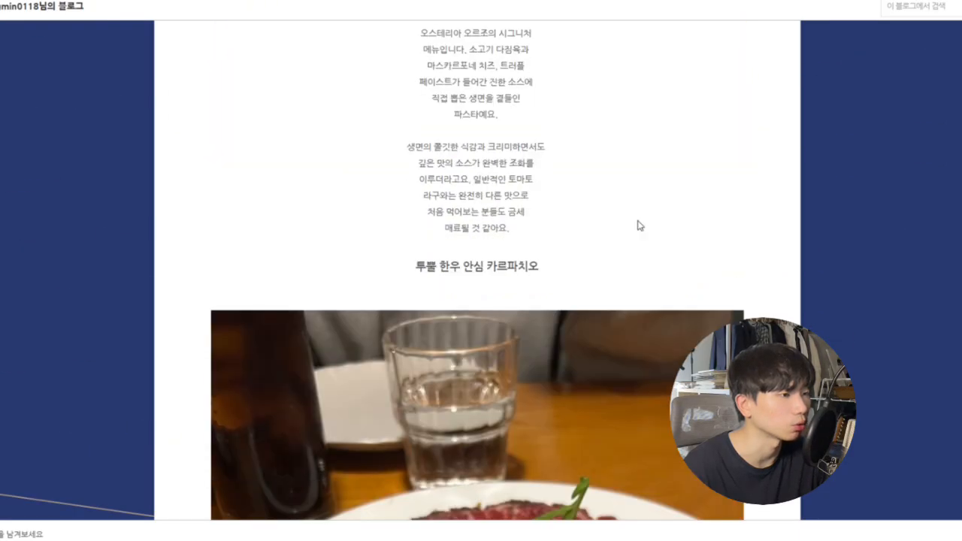
scroll(638, 225, "down", 15)
scroll(634, 225, "down", 15)
scroll(632, 222, "down", 15)
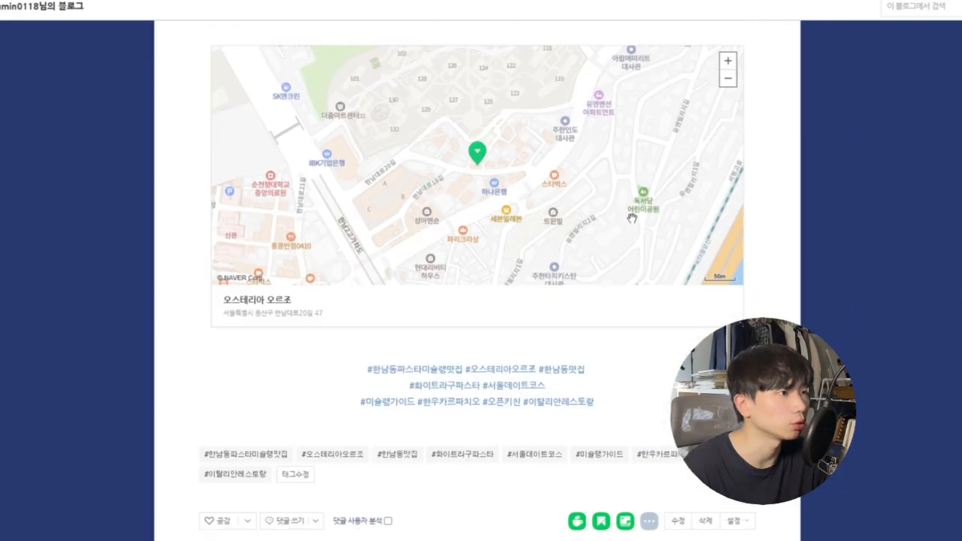
scroll(632, 218, "down", 3)
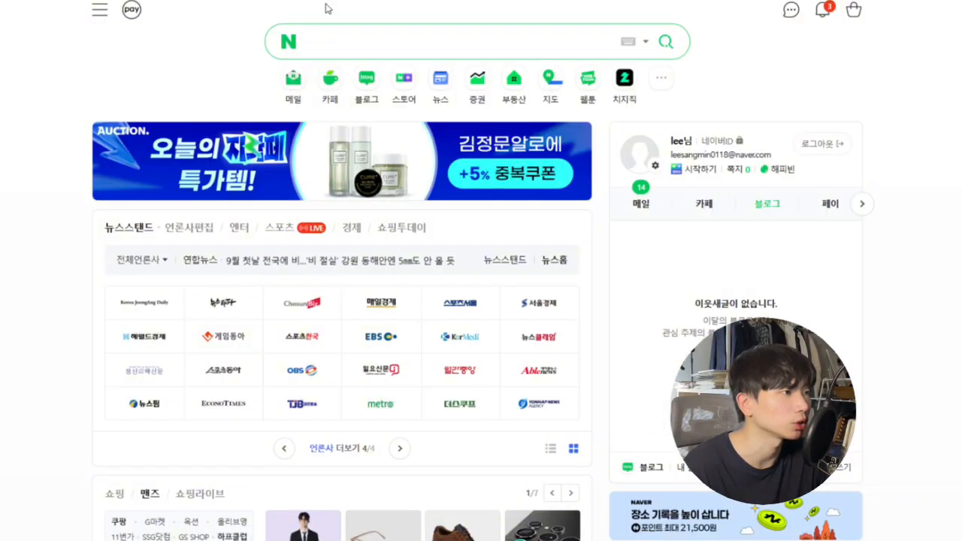
Search Naver for "한남동 파스타 미슐랭 맛집" and check where the published post ranks in the results.
left_click(376, 43)
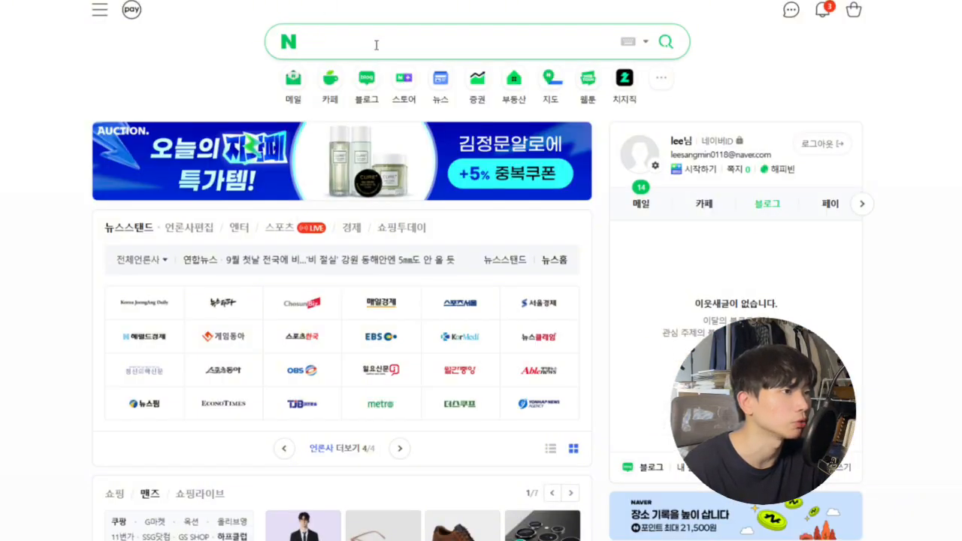
type("한ㄷㅓ")
key("BackSpace")
key("BackSpace")
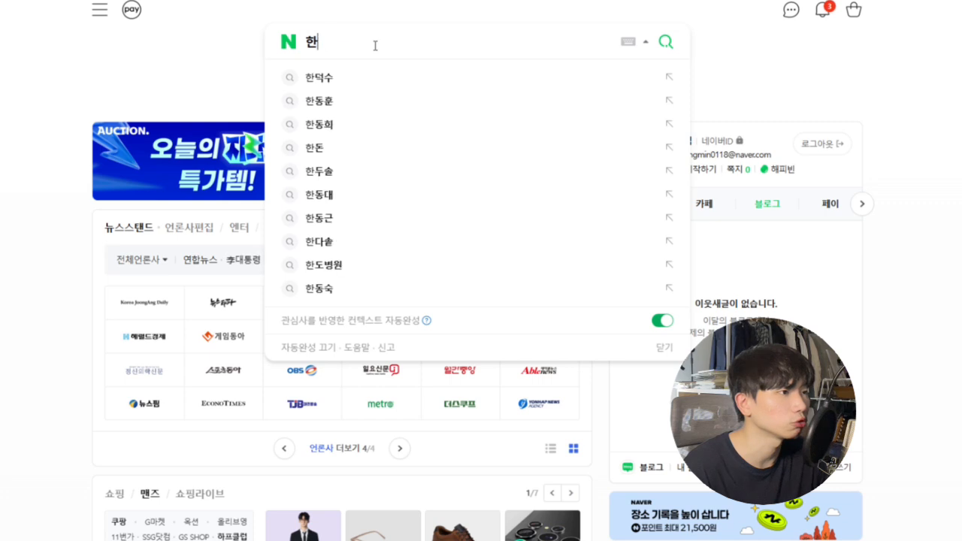
type("남동 파스타 ")
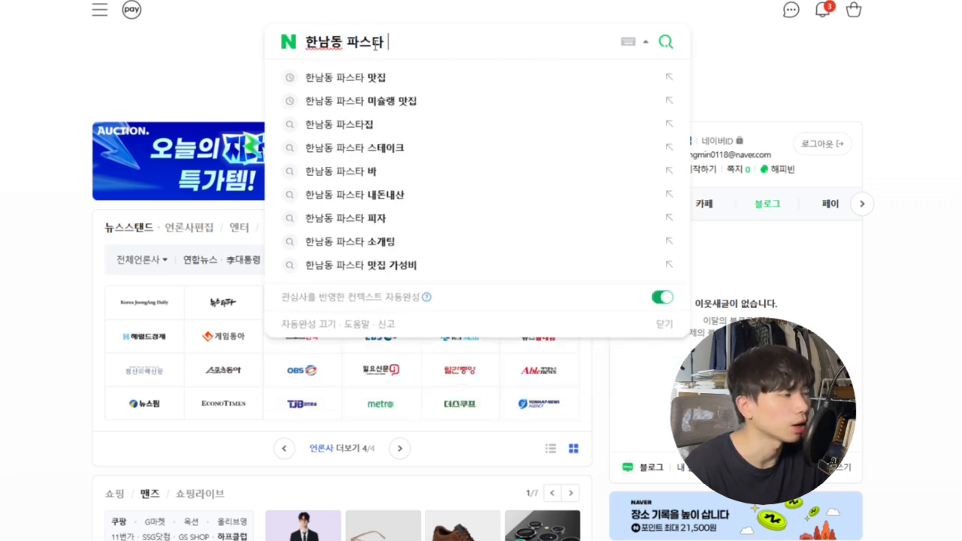
type("미슐ㄹㅐㅇ 맛집")
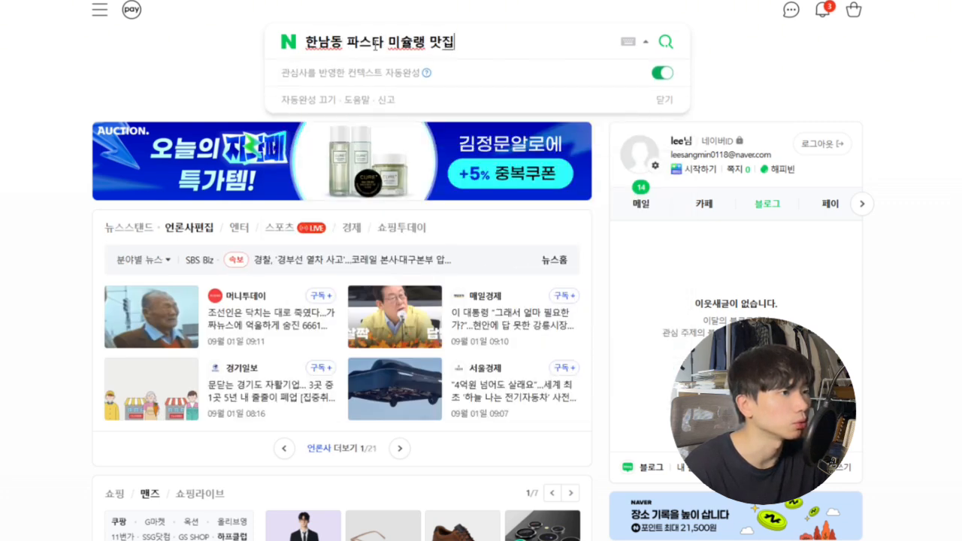
key("Return")
scroll(6, 251, "down", 9)
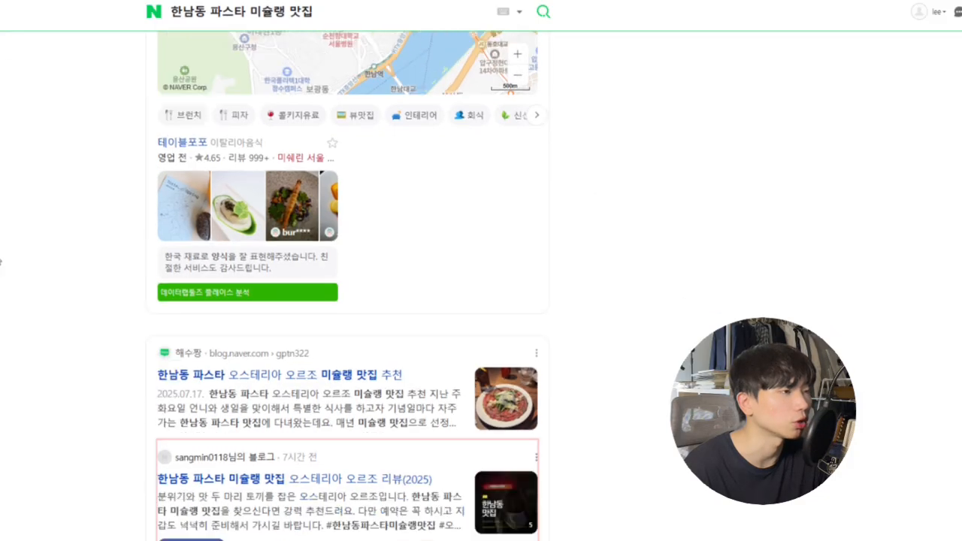
scroll(32, 266, "up", 2)
left_click_drag(202, 256, 627, 333)
left_click(628, 333)
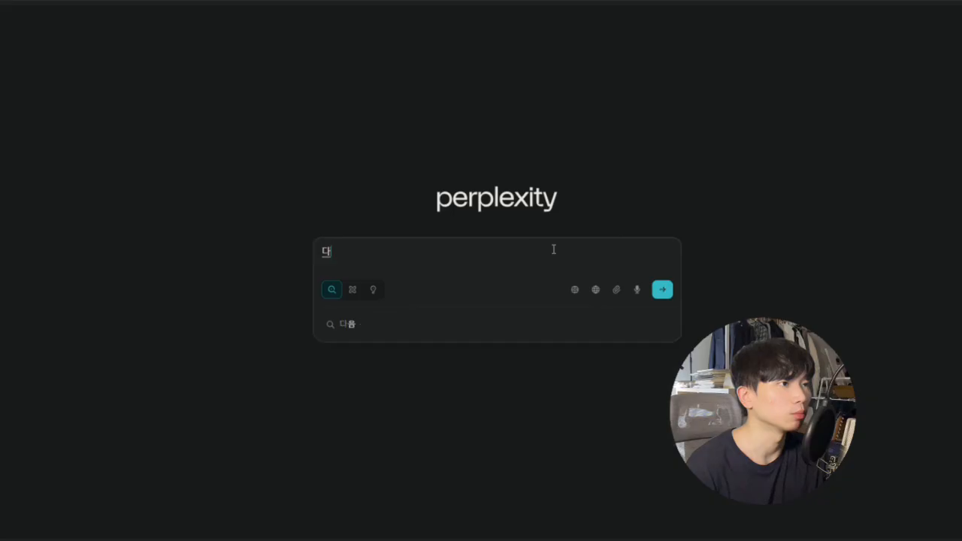
In Perplexity, ask it to search all reviews of 달리아 다이닝 and return detailed information, preferably in blog-style form.
type("리아 다이닝의")
key("BackSpace")
type("에 대한 ㅇ")
key("BackSpace")
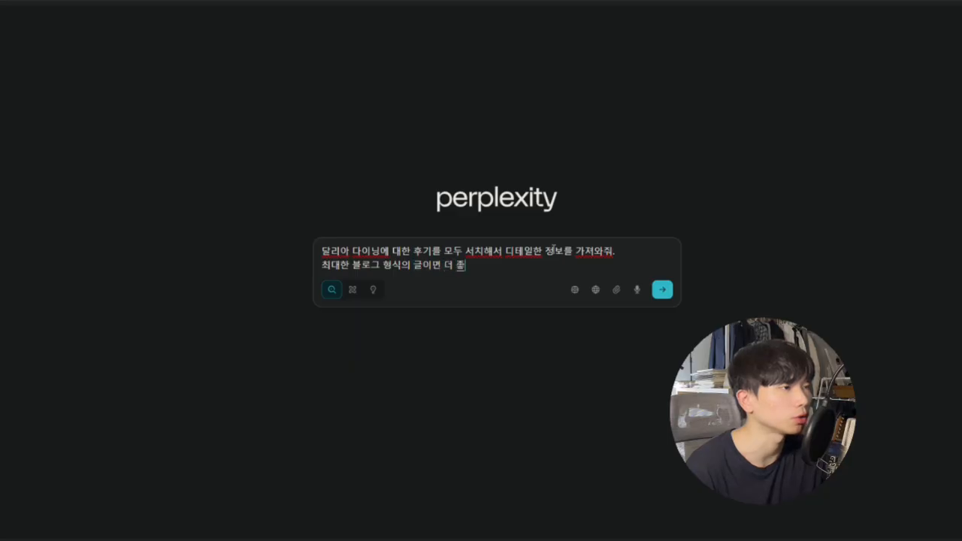
type(".")
key("Return")
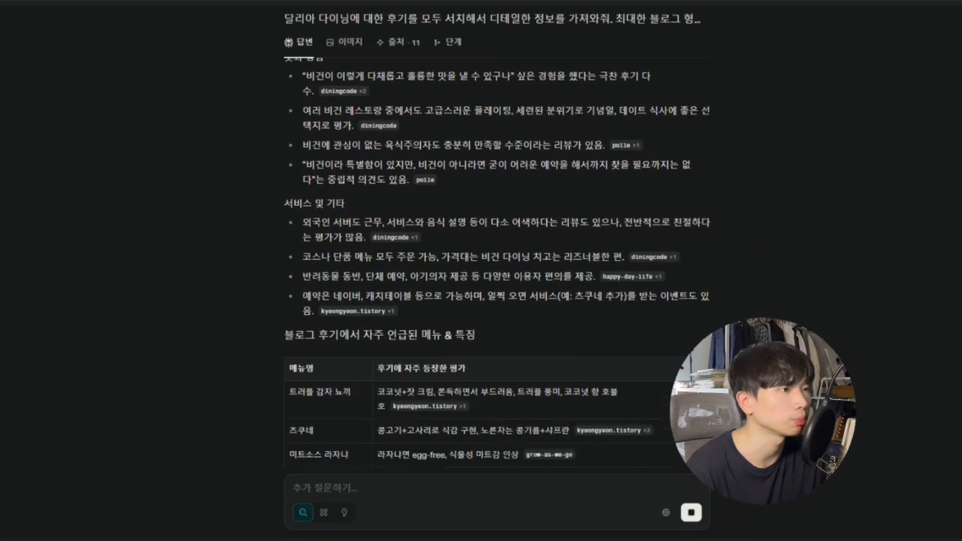
Copy Perplexity's full answer on 달리아 다이닝 reviews, switch to ChatGPT and paste it into a new message.
scroll(625, 356, "up", 2)
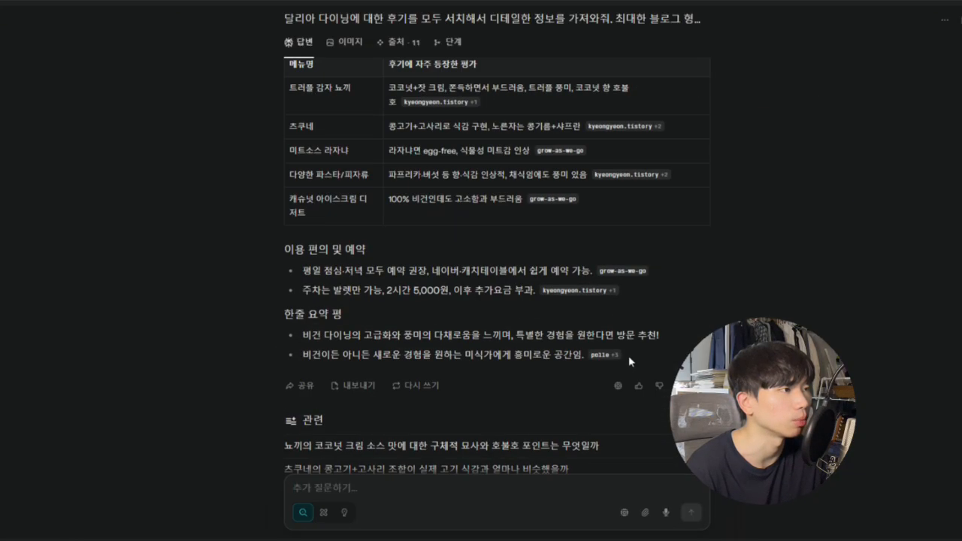
scroll(292, 310, "up", 4)
left_click_drag(584, 356, 276, 215)
scroll(284, 263, "up", 10)
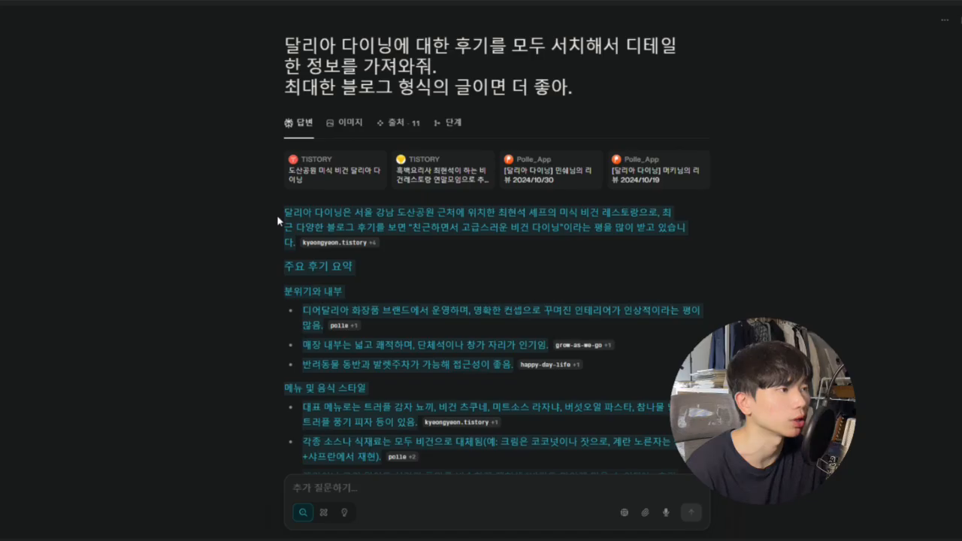
key("ctrl+c")
key("alt+Tab")
key("ctrl+v")
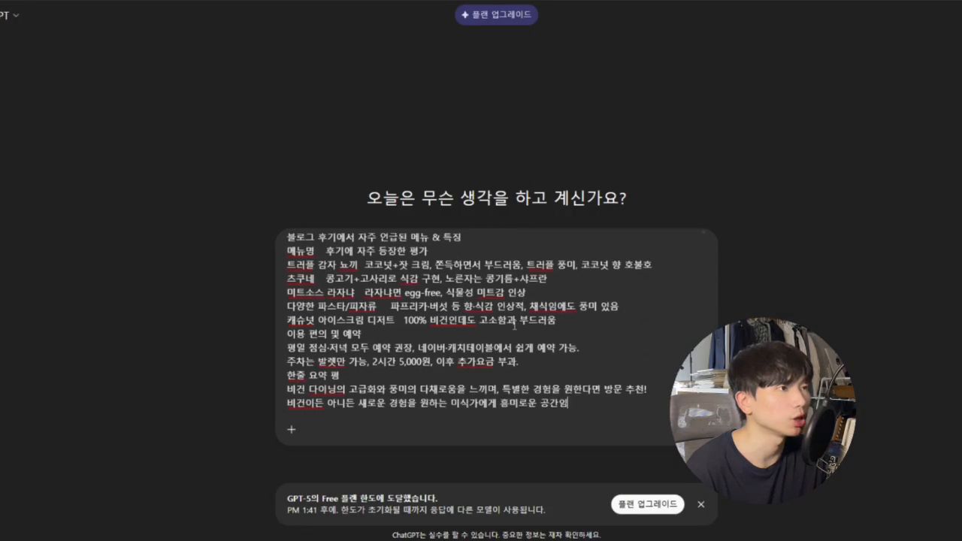
Append the 부산 1박 2일 example prompt with the instruction "위 정보를 참조해서 아래의 프롬프트를 재구성해줘." and submit the message.
key("shift+Return")
key("ctrl+v")
scroll(588, 384, "up", 15)
scroll(587, 380, "down", 15)
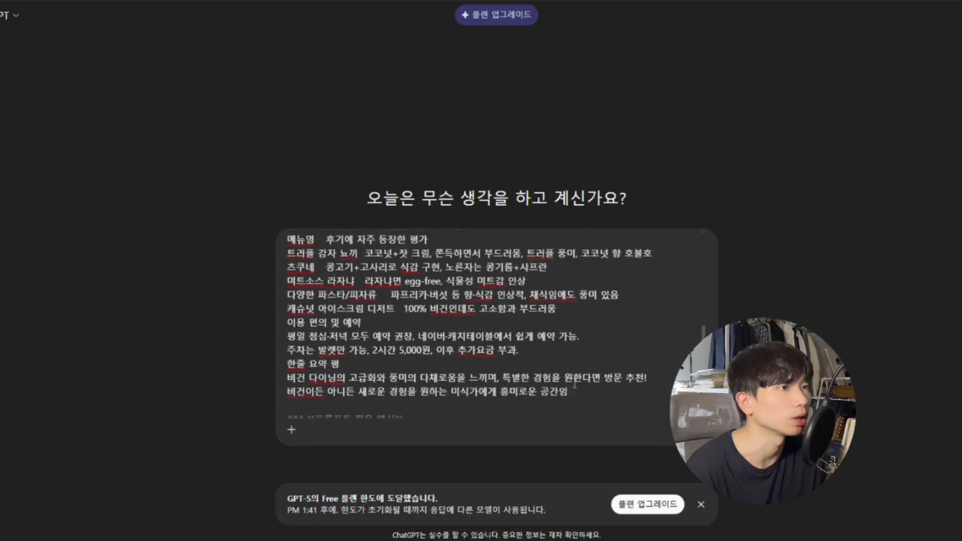
key("shift+Return")
key("shift+Return")
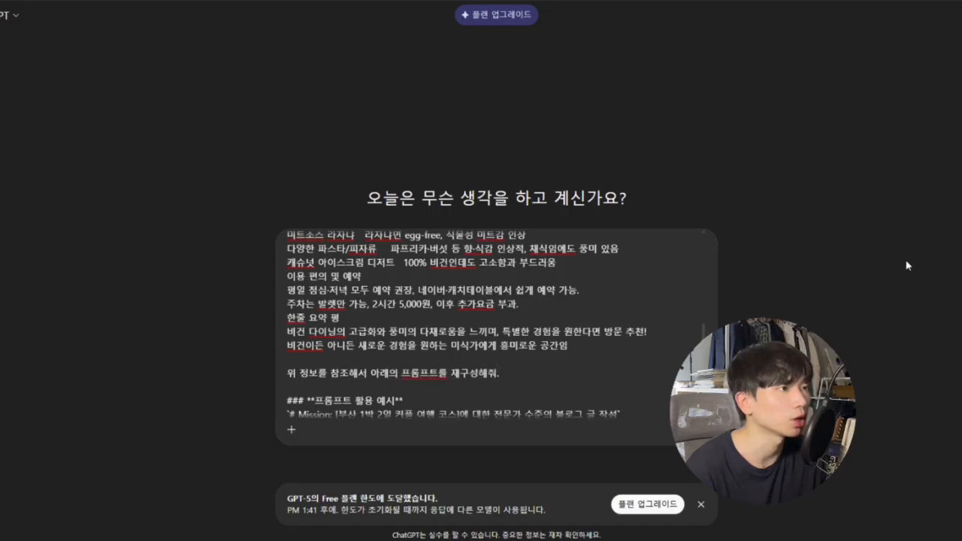
key("Return")
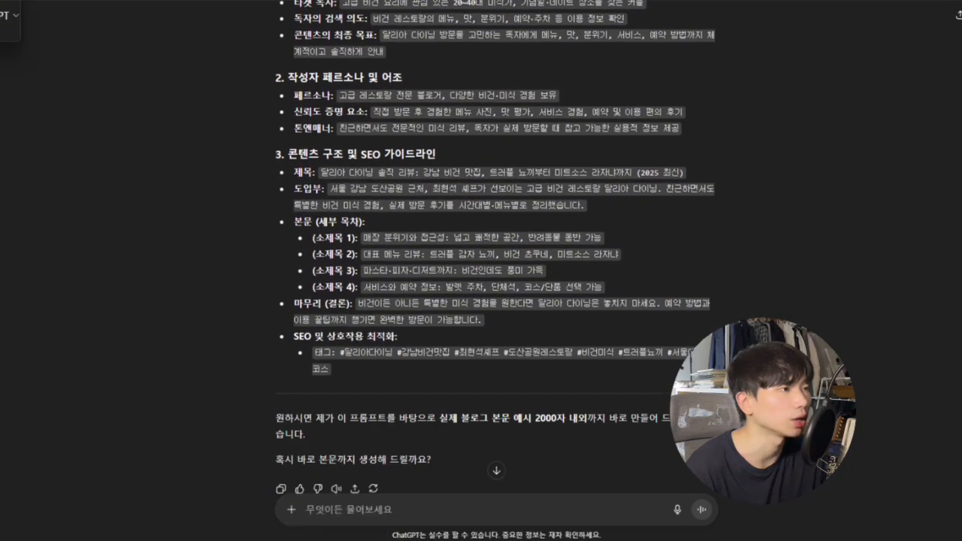
Copy the restructured 달리아 다이닝 prompt from ChatGPT, switch to Claude and submit it to generate the blog article.
scroll(395, 344, "down", 2)
scroll(395, 343, "up", 5)
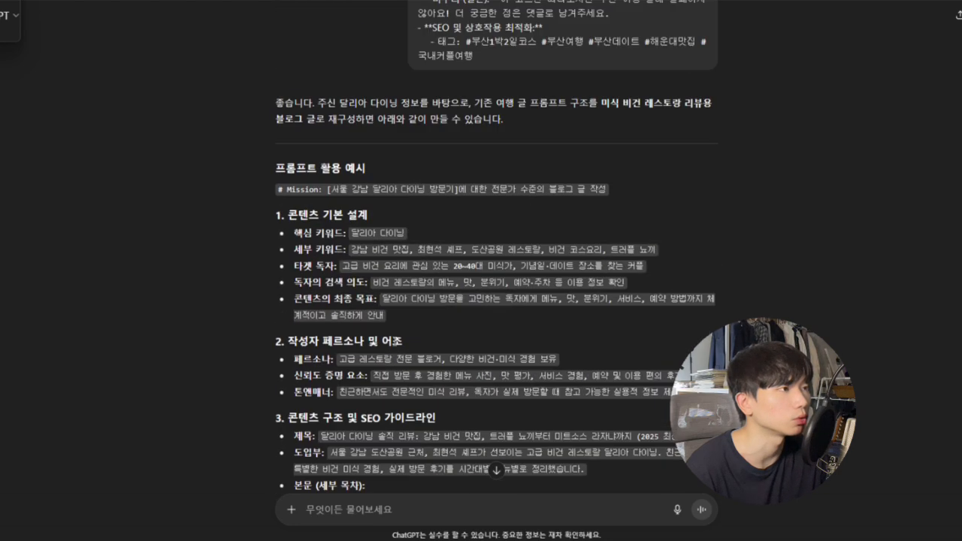
left_click_drag(270, 193, 331, 406)
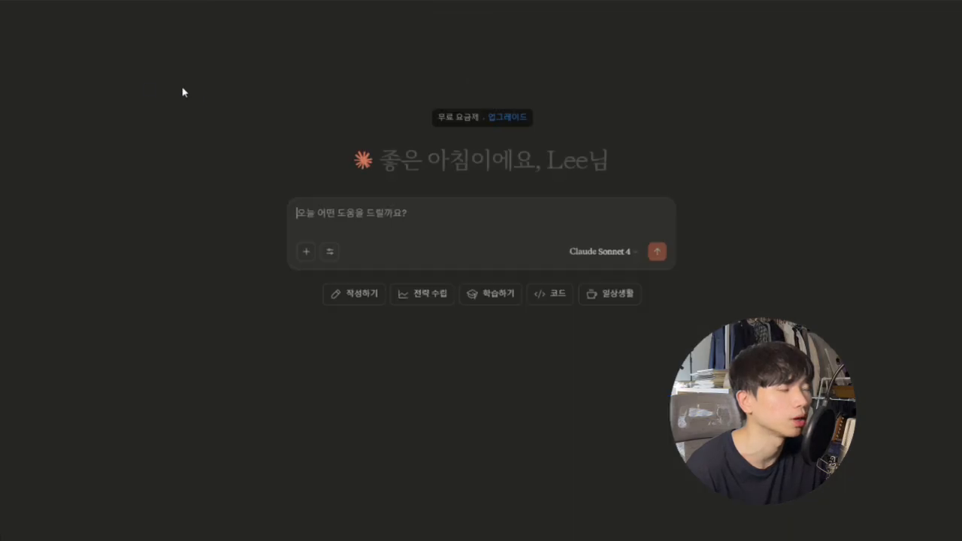
key("ctrl+v")
key("Return")
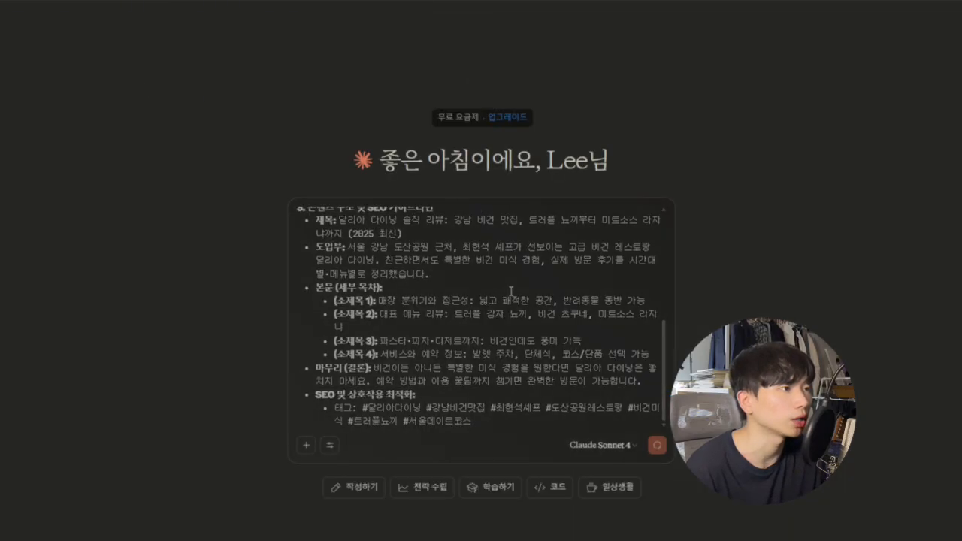
scroll(778, 268, "up", 1)
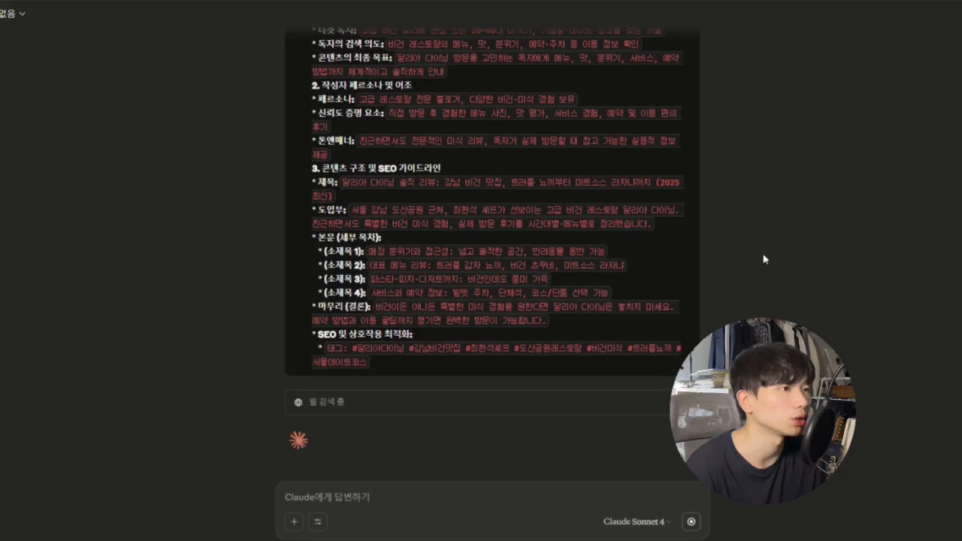
scroll(764, 259, "up", 2)
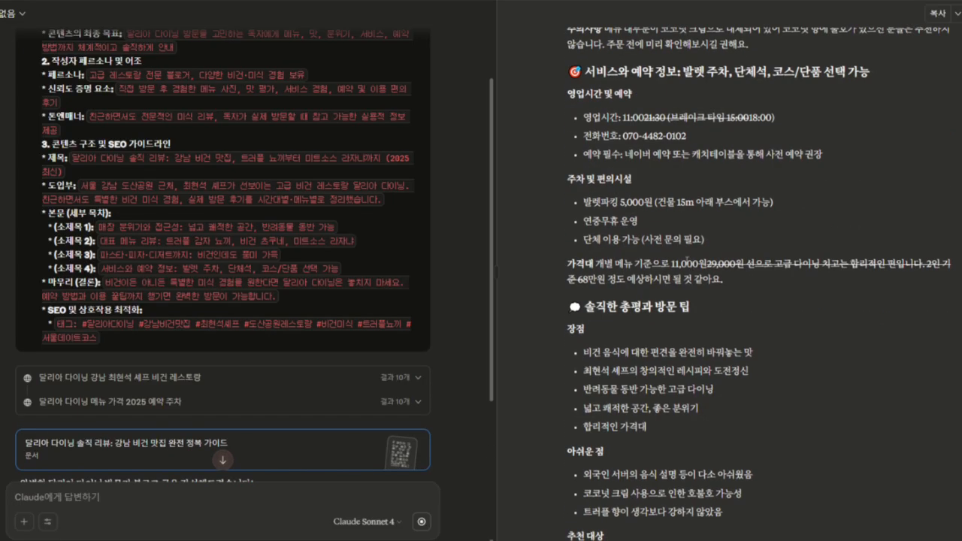
Request an update of the article's struck-through price passage with "취소선이 되어 있는데, 정확한 가격대 개별 메뉴 정보가 필요해".
left_click_drag(671, 264, 743, 281)
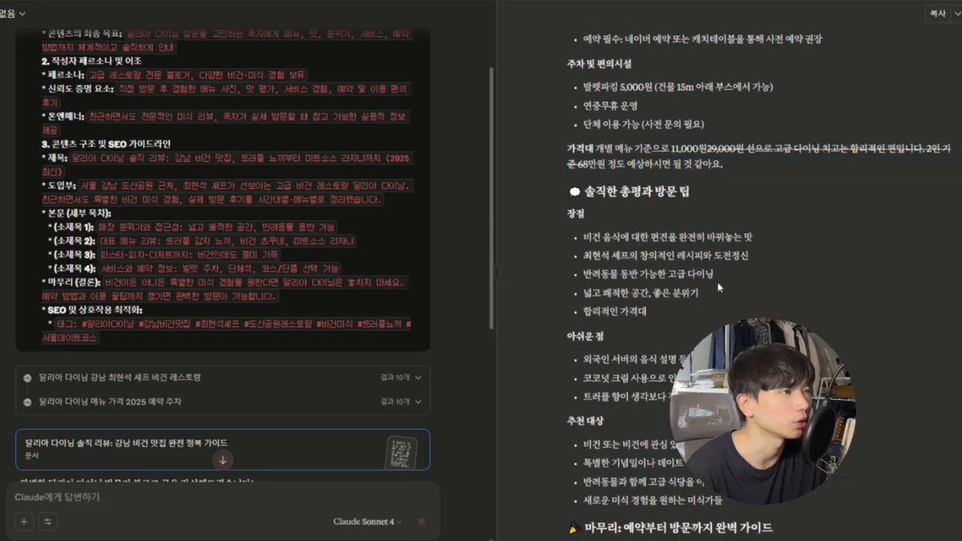
left_click_drag(673, 264, 723, 279)
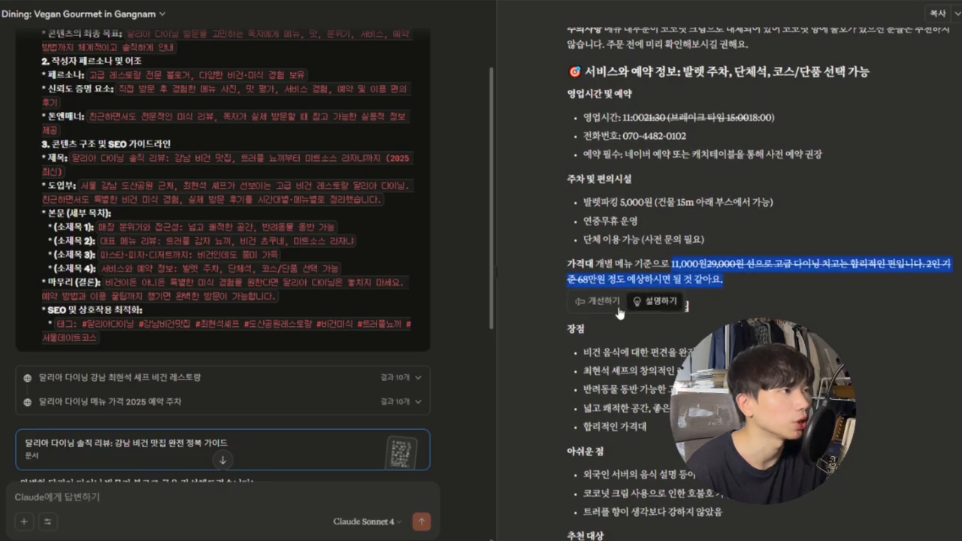
left_click(672, 315)
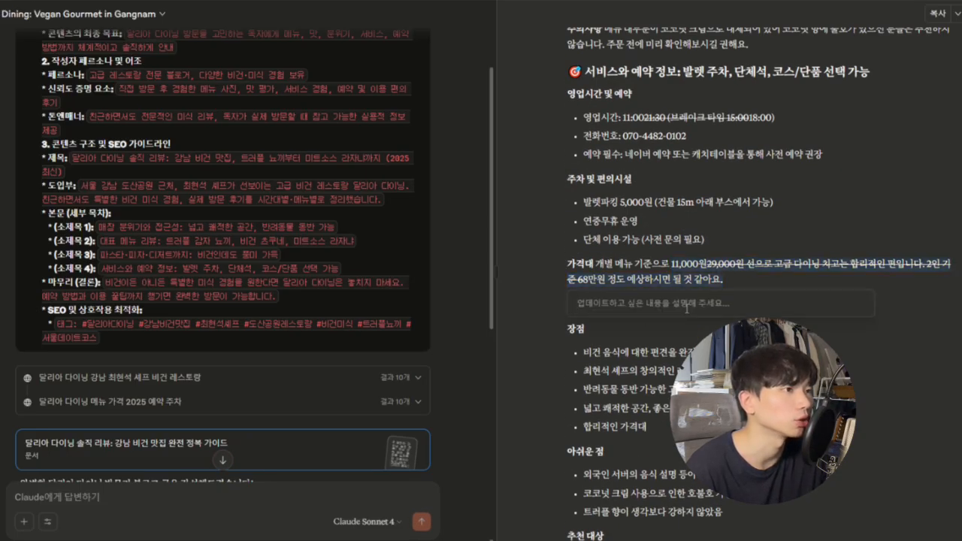
type("췌")
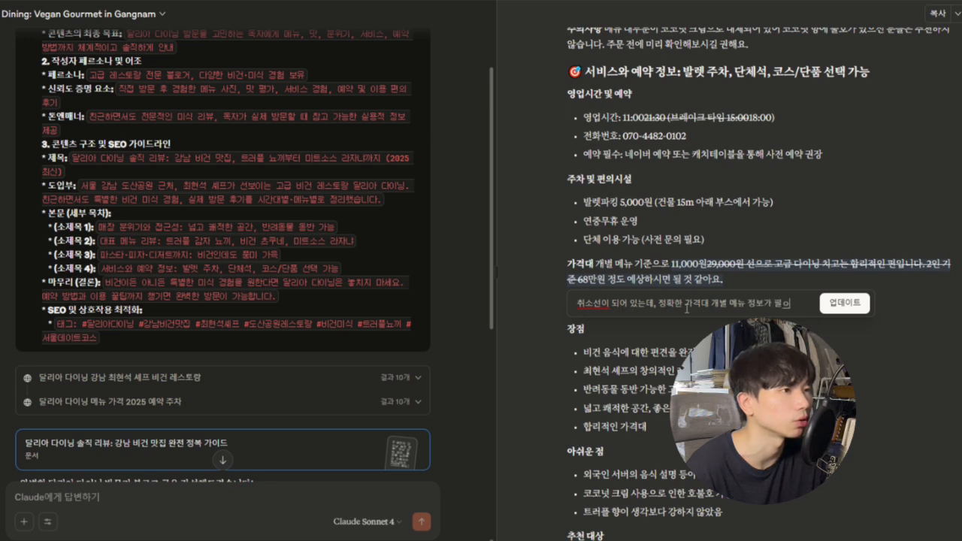
left_click(848, 308)
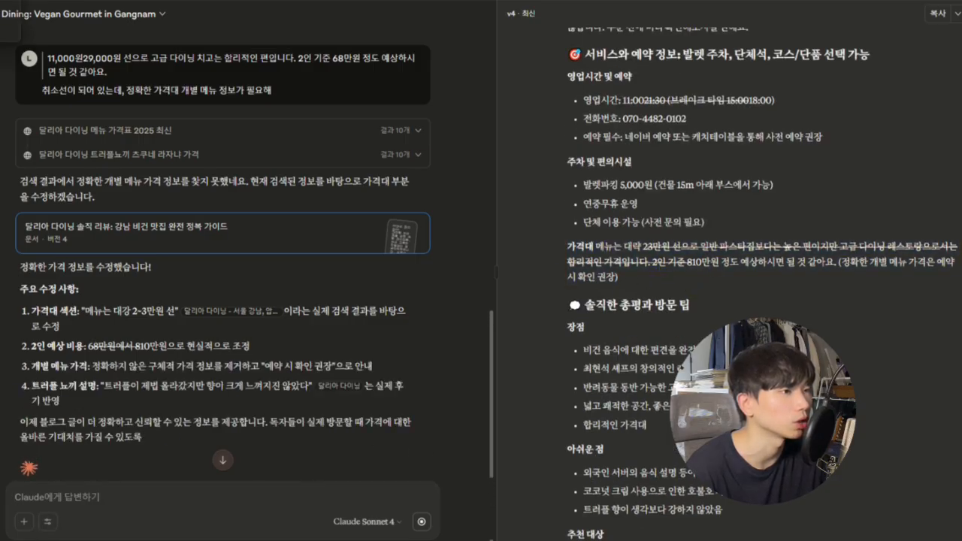
scroll(681, 324, "down", 3)
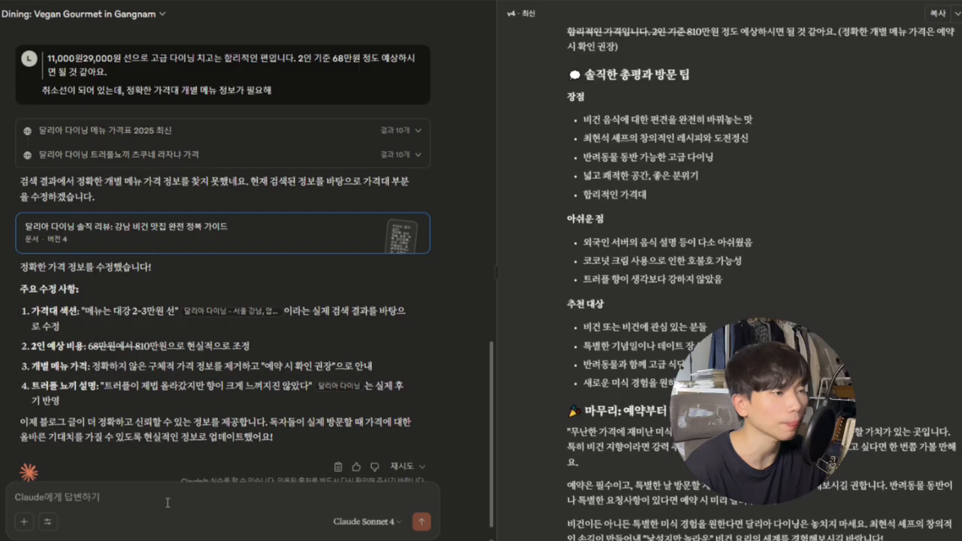
key("BackSpace")
key("BackSpace")
key("BackSpace")
key("BackSpace")
key("BackSpace")
key("BackSpace")
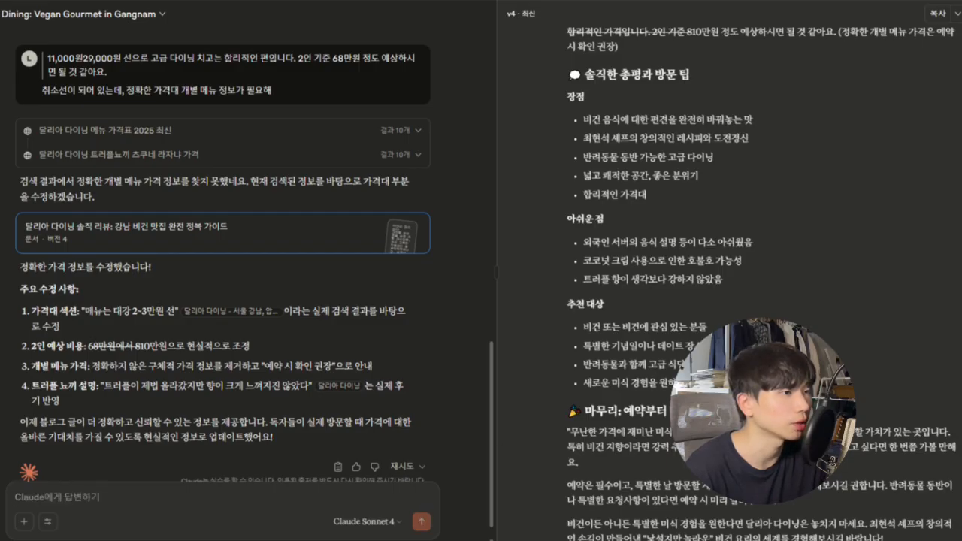
Copy Claude's article into ChatGPT and submit it with "위 글에서 AI스러운 부분이 있거나 개선해야 할 점을 천천히 생각해서 알려줘.".
scroll(754, 312, "up", 15)
scroll(777, 248, "down", 1)
scroll(776, 238, "down", 15)
left_click_drag(729, 517, 566, 46)
key("ctrl+c")
key("alt+Tab")
key("ctrl+v")
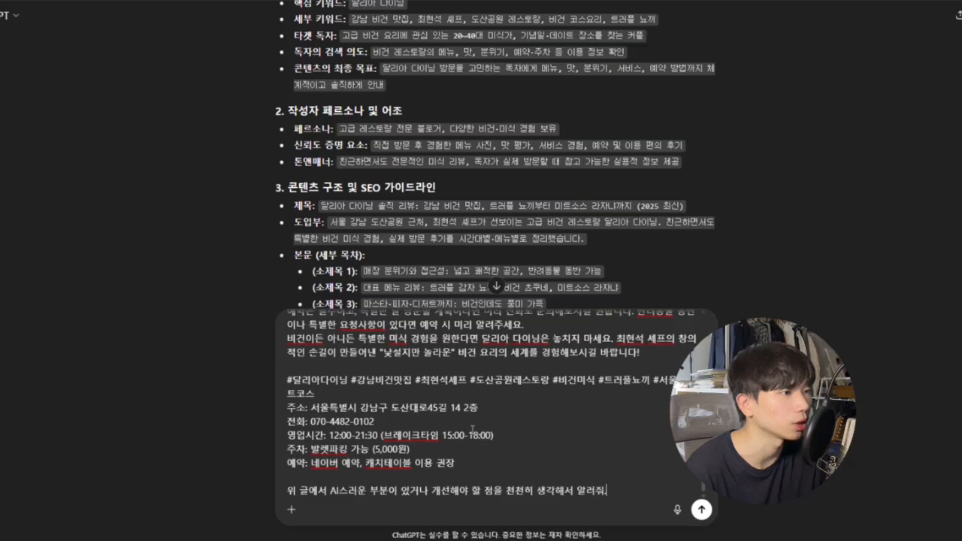
key("Return")
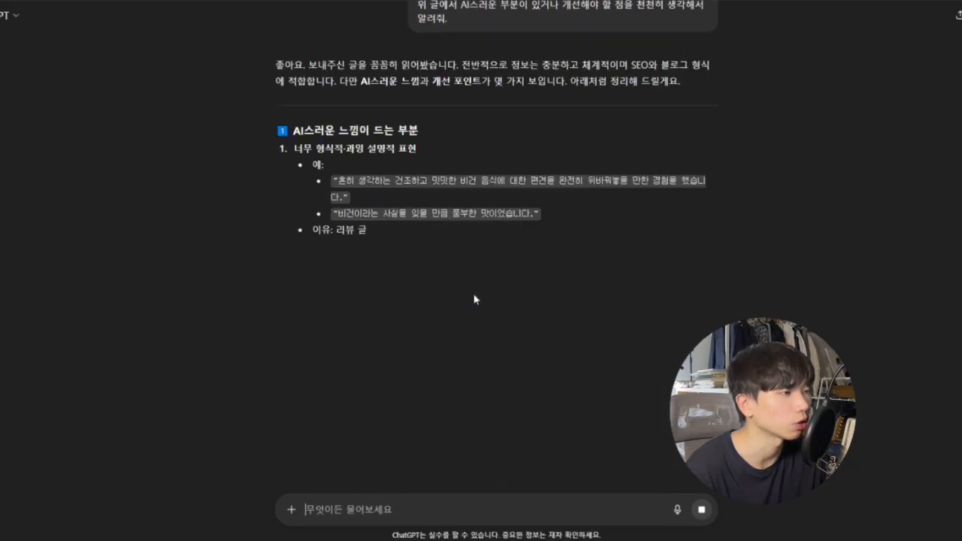
Copy ChatGPT's feedback on AI-sounding parts and improvements, switch to Claude and submit it to revise the article.
scroll(470, 316, "down", 2)
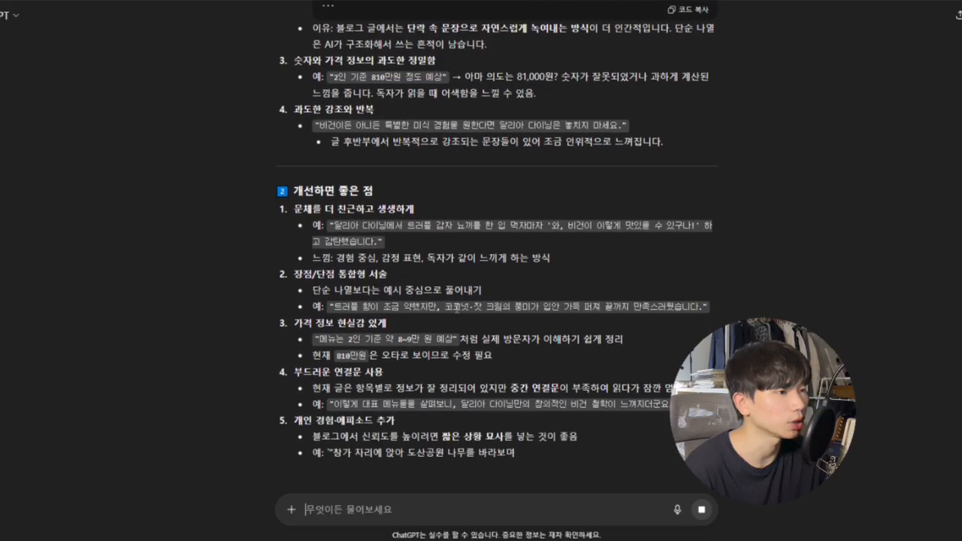
scroll(451, 312, "up", 3)
left_click_drag(451, 312, 590, 122)
key("alt+Tab")
key("ctrl+v")
key("Return")
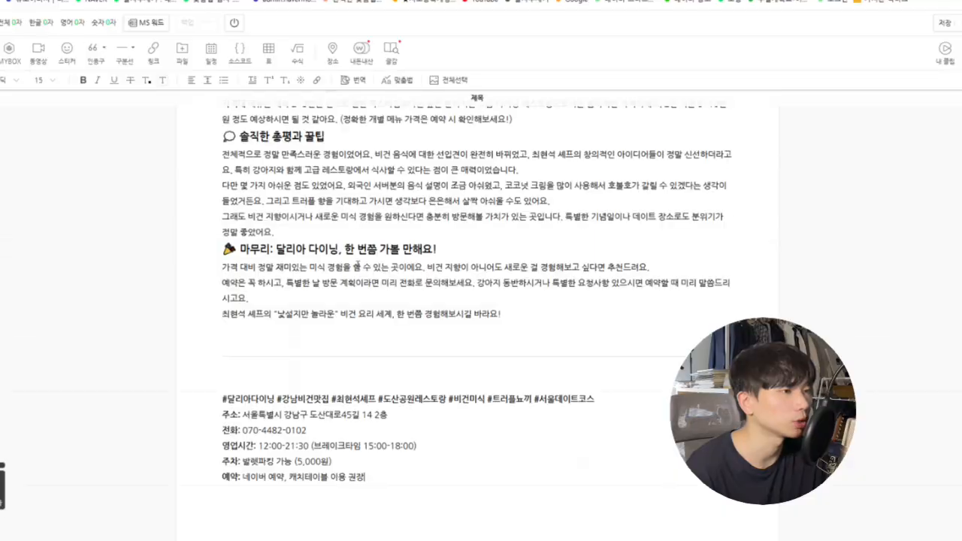
In the Naver Blog editor, move the phrase "강남 비건 맛집" from the article's heading into the empty post title.
key("ctrl+a")
scroll(433, 285, "up", 14)
left_click(412, 254)
key("ctrl+a")
left_click_drag(249, 278, 181, 240)
left_click(417, 263)
left_click_drag(363, 252, 449, 253)
left_click_drag(457, 253, 403, 252)
double_click(378, 252)
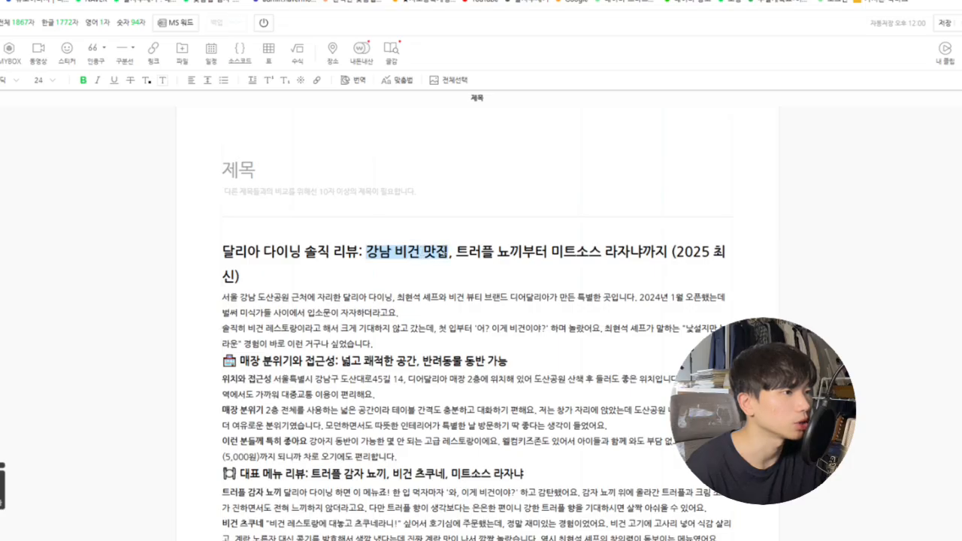
key("ctrl+x")
left_click(371, 171)
key("ctrl+v")
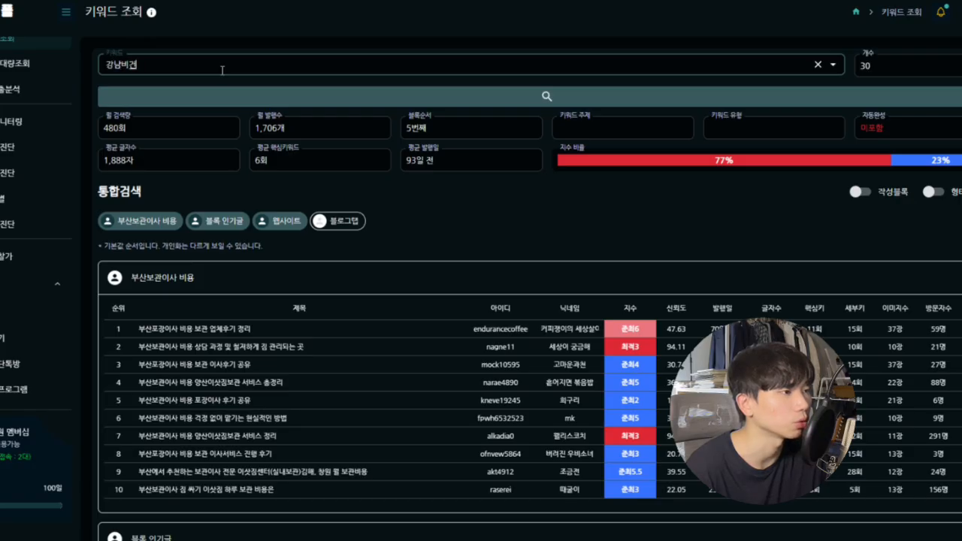
Look up the keyword "강남비건맛집" in the keyword tool, check its search volume and competing posts, and return to the editor.
type("맛집")
key("Return")
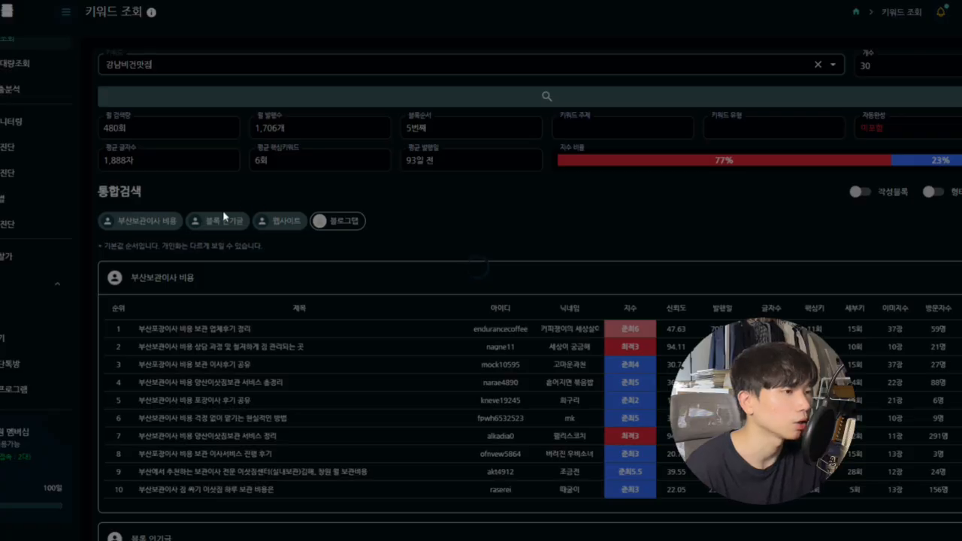
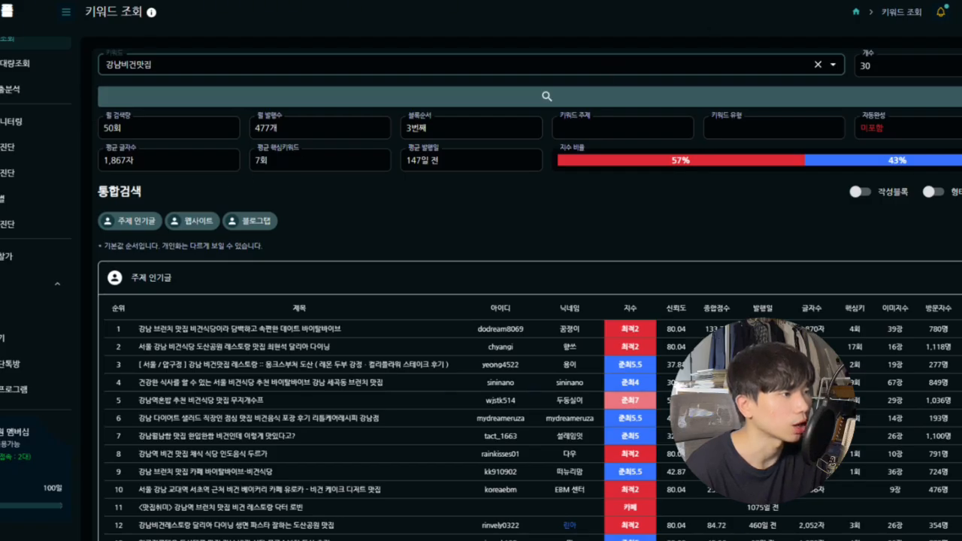
key("alt+Tab")
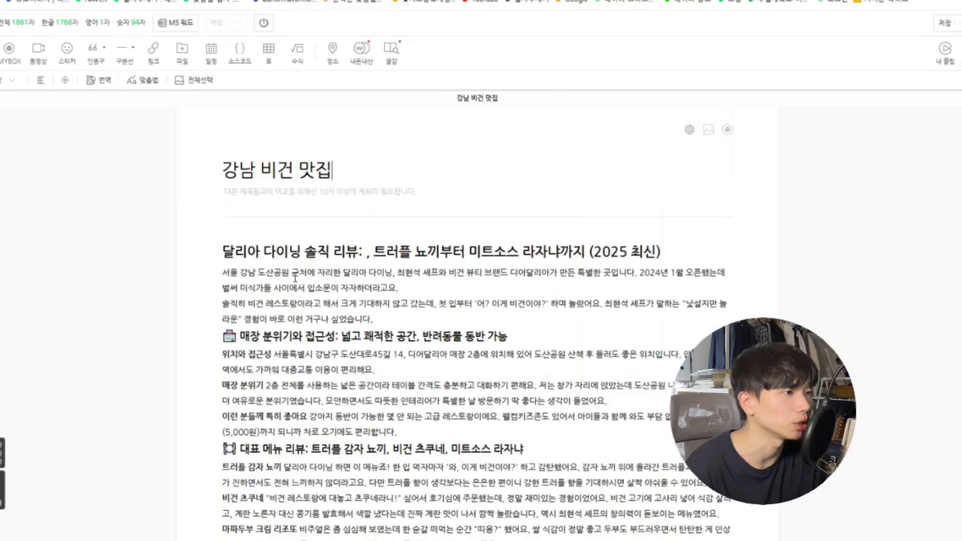
key("alt+Tab")
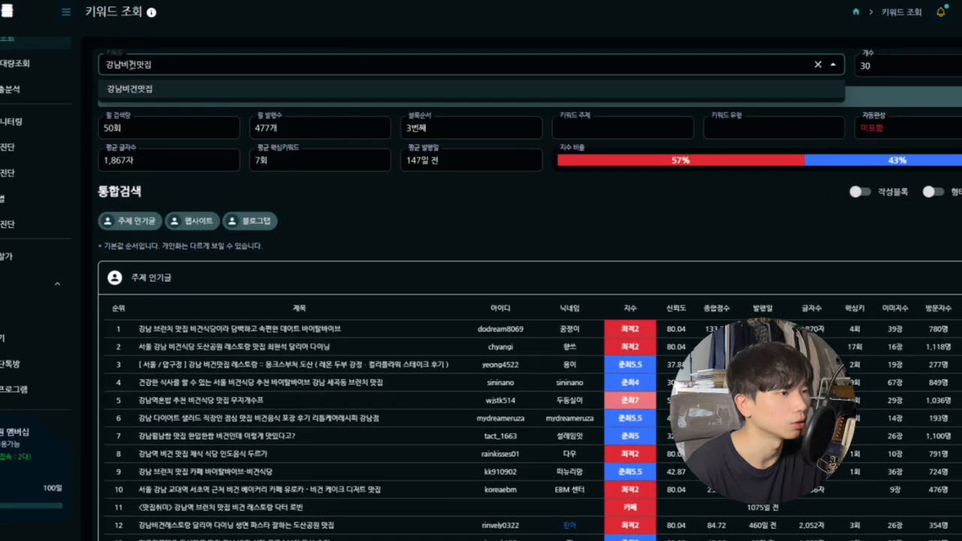
key("alt+Tab")
Complete the post title with phrases from the heading as "강남 비건 맛집 달리아 다이닝 트러플 뇨끼부터 미트소스 라자냐까지".
left_click_drag(293, 271, 402, 288)
left_click(303, 251)
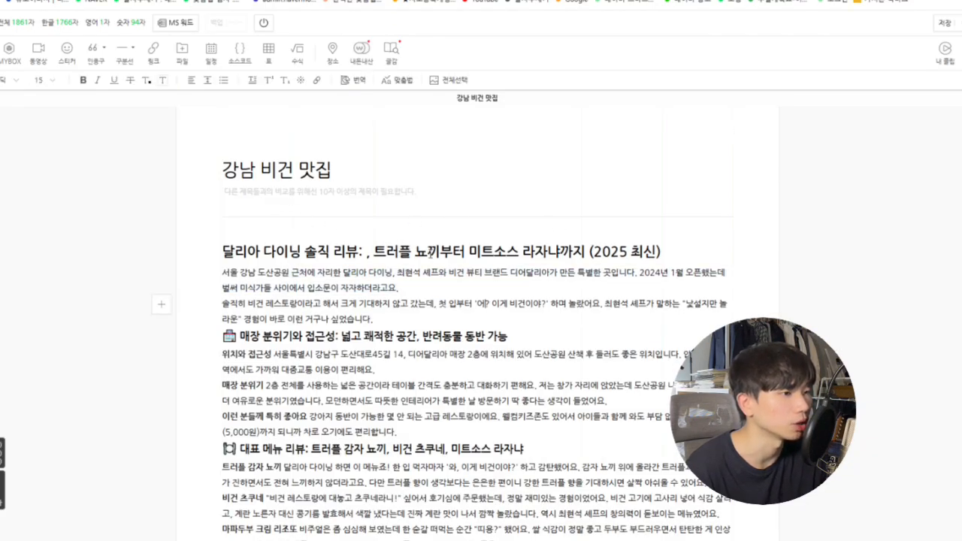
left_click_drag(222, 251, 376, 161)
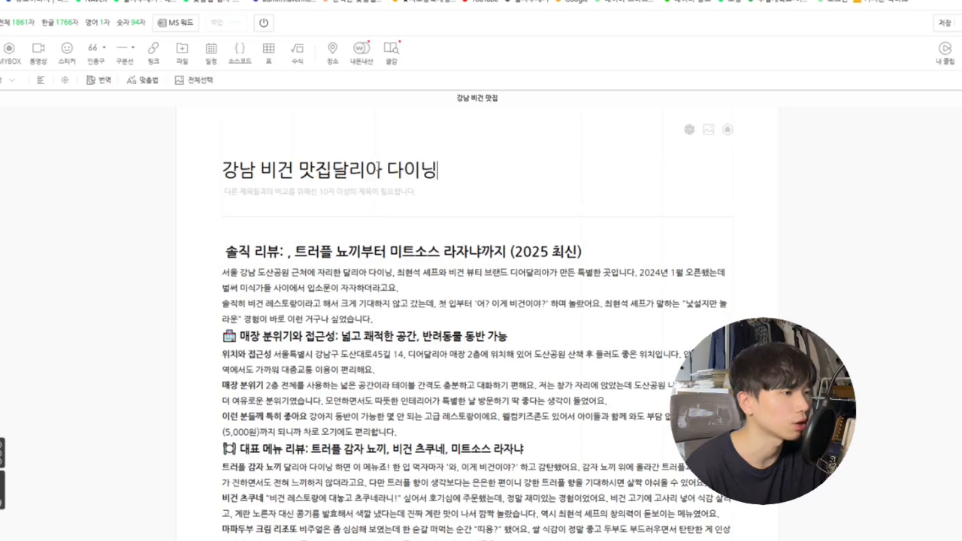
left_click_drag(295, 253, 507, 252)
left_click_drag(398, 253, 532, 160)
type("트러플 뇨끼부터 미트소스 라자냐까지")
Delete the leftover heading text and its empty line above the opening paragraph.
left_click_drag(441, 255, 209, 260)
key("BackSpace")
left_click(221, 269)
key("BackSpace")
key("ctrl+a")
left_click(613, 279)
left_click_drag(223, 250, 518, 288)
left_click(532, 287)
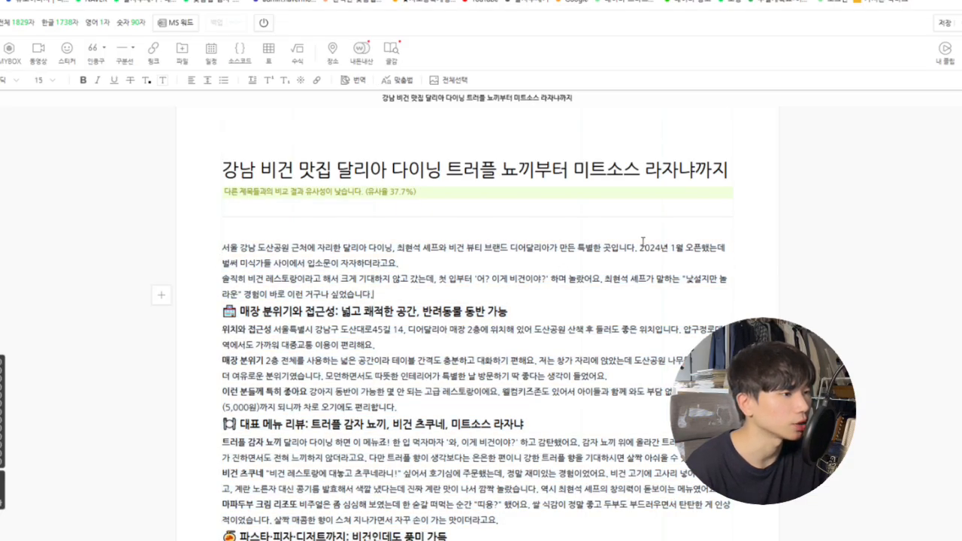
Put each introduction sentence on its own line and add blank lines before and after the 매장 분위기와 접근성 heading.
left_click(639, 249)
key("Return")
left_click(613, 279)
key("Return")
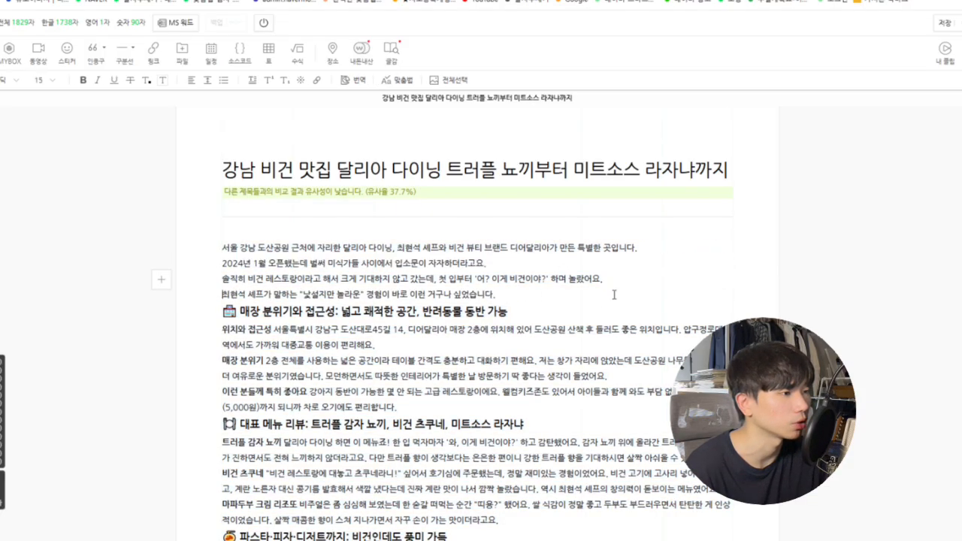
left_click(615, 294)
key("Return")
scroll(552, 226, "down", 2)
left_click(511, 212)
key("Return")
Remove the emoji from the 매장 분위기와 접근성 heading and apply the 소제목 paragraph style to it.
left_click_drag(470, 215, 244, 214)
left_click(239, 213)
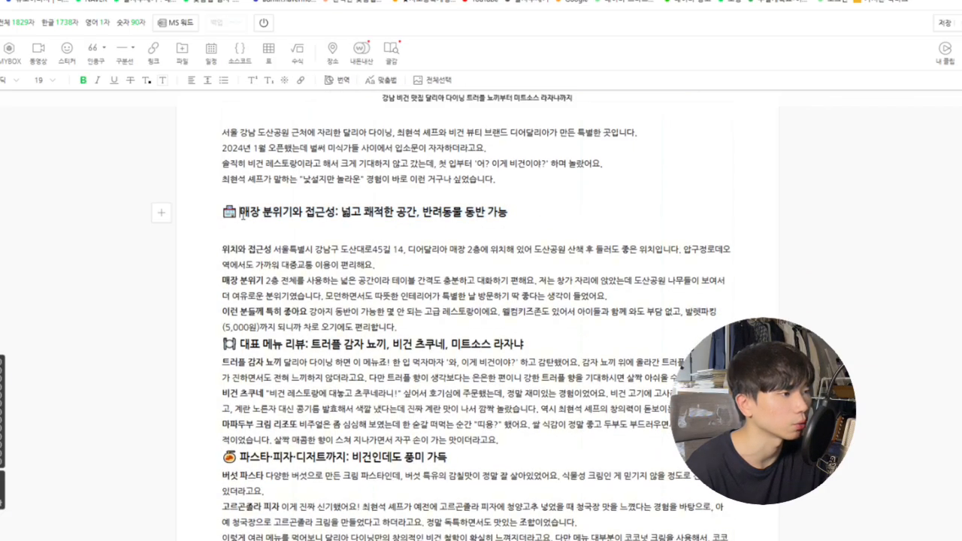
key("BackSpace")
key("BackSpace")
left_click_drag(325, 212, 222, 213)
key("BackSpace")
key("ctrl+z")
left_click(6, 81)
left_click(1, 112)
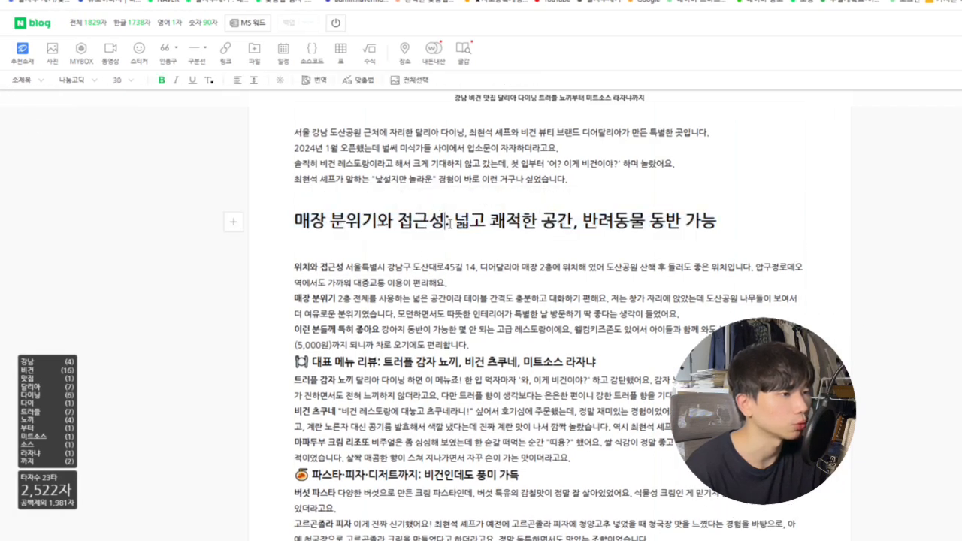
Shorten the first section heading to "넓고 쾌적한 공간, 반려동물 동반 가능".
key("shift+Home")
key("BackSpace")
key("End")
scroll(454, 251, "up", 2)
scroll(453, 251, "down", 3)
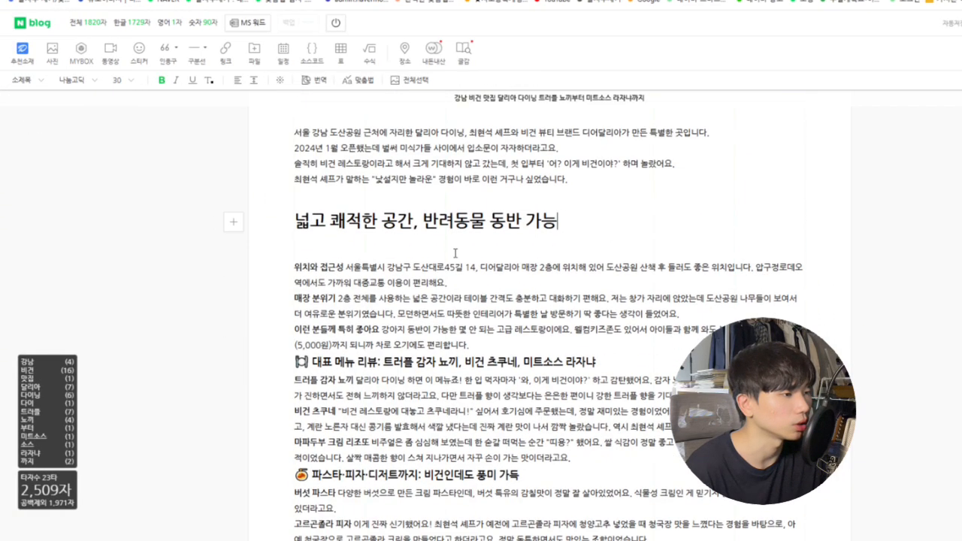
Separate the 위치와 접근성, 매장 분위기 and 이런 분들께 특히 좋아요 paragraphs with blank lines, including one before the 대표 메뉴 리뷰 heading.
left_click(481, 225)
key("Return")
left_click(661, 271)
key("Return")
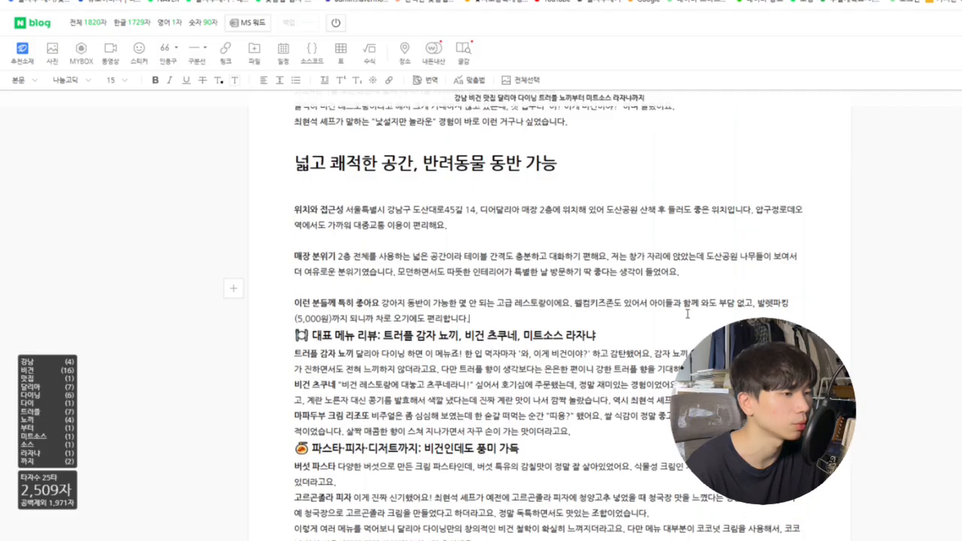
left_click(669, 318)
key("Return")
Shorten the second section heading to "대표 메뉴 리뷰" without its emoji and apply the 소제목 paragraph style to it.
left_click(313, 351)
key("BackSpace")
key("BackSpace")
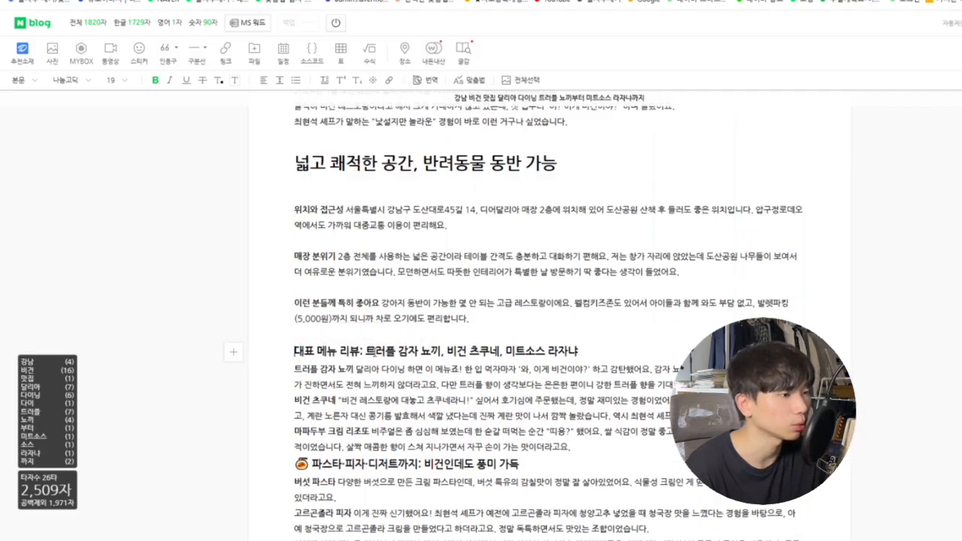
left_click_drag(361, 351, 230, 354)
key("BackSpace")
left_click(65, 78)
left_click(25, 80)
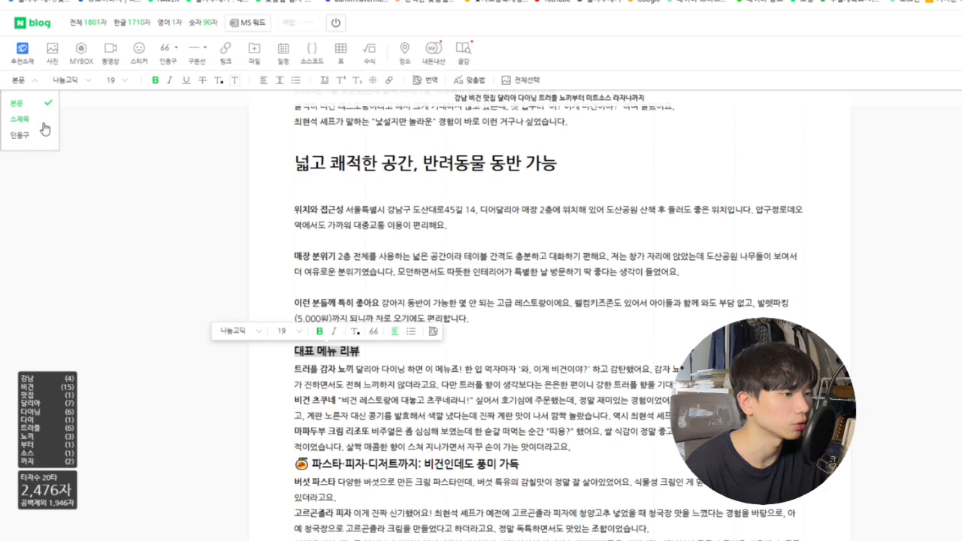
left_click(42, 121)
left_click(463, 273)
Put each 트러플 감자 뇨끼 sentence on its own line, with blank lines before and after that paragraph.
scroll(448, 308, "down", 2)
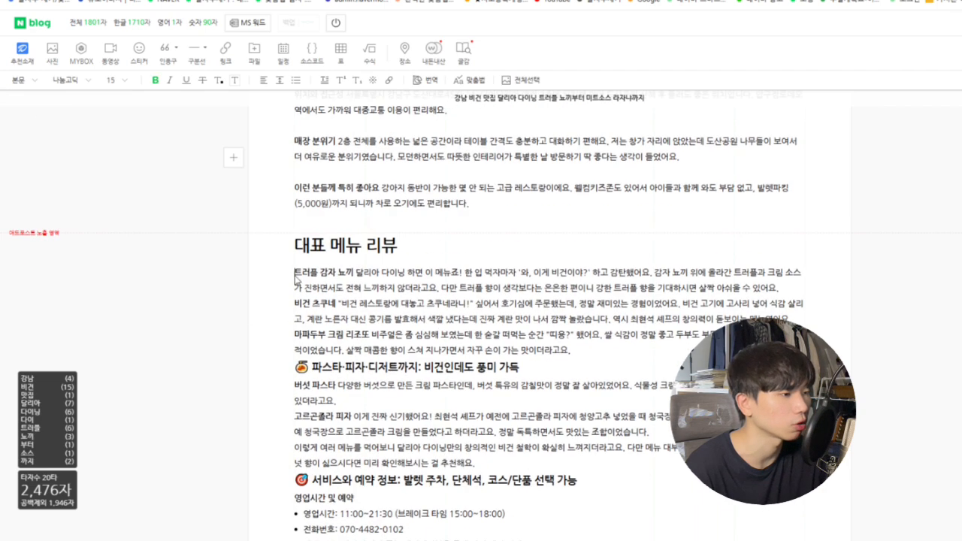
left_click(296, 273)
key("Return")
left_click(655, 288)
key("Return")
scroll(654, 288, "down", 2)
left_click(589, 187)
key("Return")
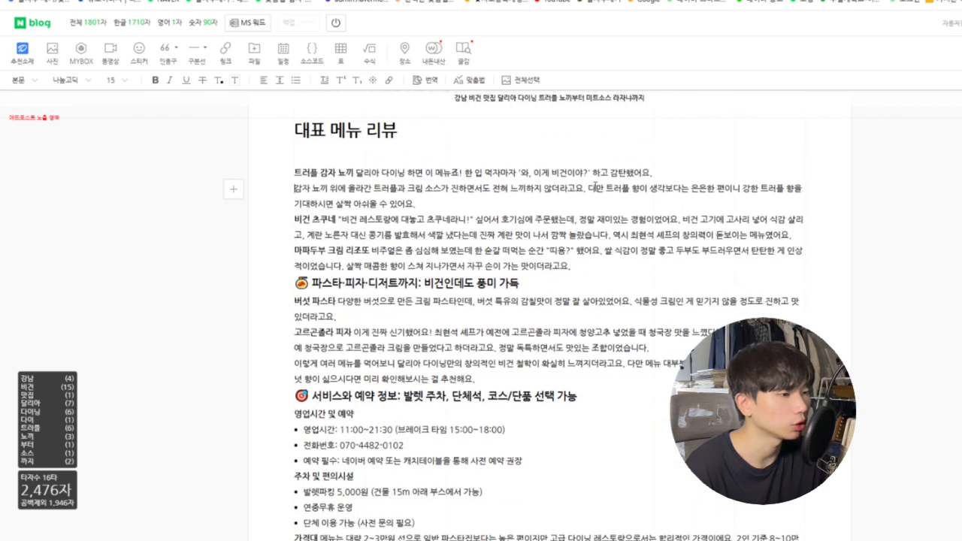
left_click(654, 212)
key("Return")
Put each sentence of the 비건 츠쿠네 and 마파두부 크림 리조또 paragraphs on its own line.
left_click(679, 235)
key("Return")
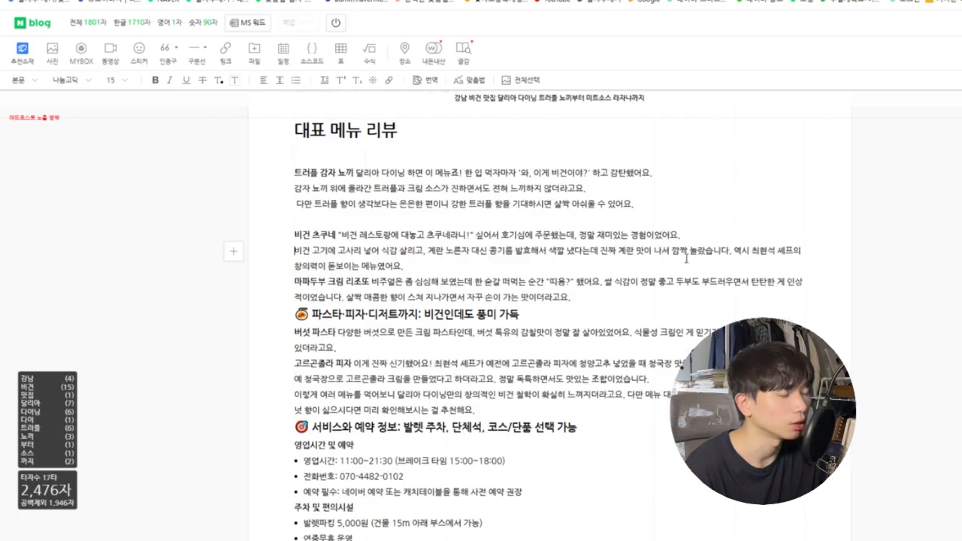
left_click(732, 251)
key("Return")
left_click(605, 288)
key("Return")
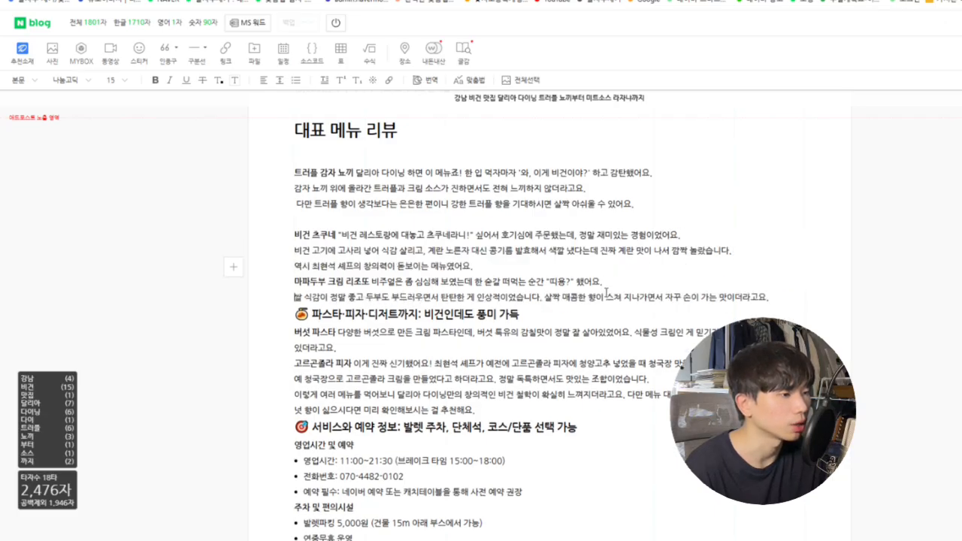
left_click(541, 296)
key("Return")
Add a blank line above the 파스타·피자·디저트까지 heading and remove its emoji.
left_click(534, 316)
key("Return")
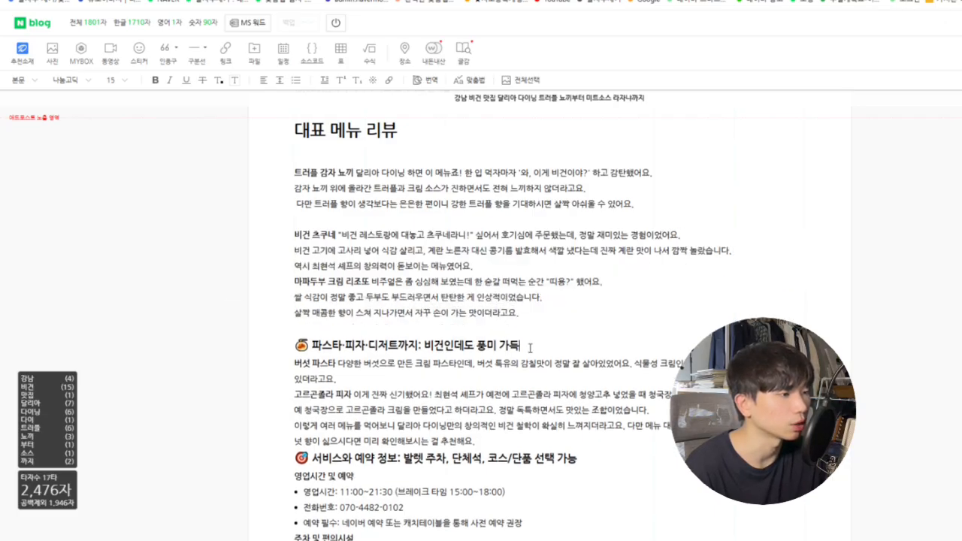
left_click(354, 346)
key("BackSpace")
Give the 파스타·피자·디저트까지 heading a pale yellow text background and add a blank line below it.
left_click_drag(539, 346, 230, 347)
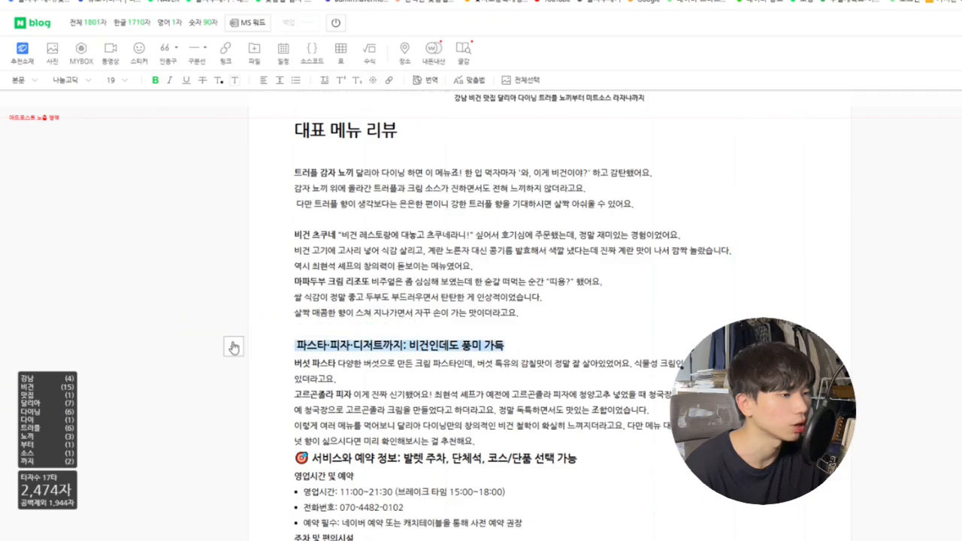
left_click(306, 325)
left_click(318, 364)
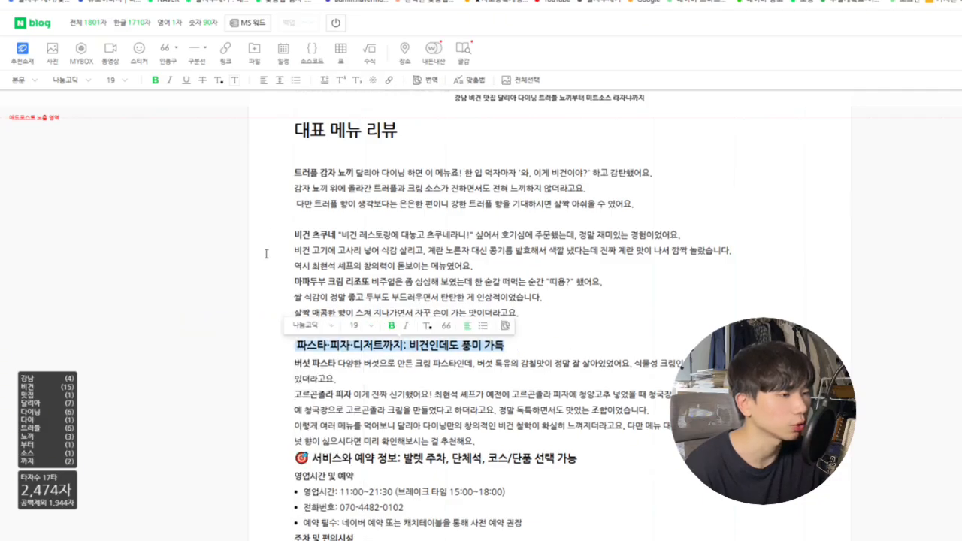
left_click(235, 80)
left_click(156, 113)
left_click(297, 352)
key("Return")
Delete the 솔직한 총평과 꿀팁 heading with its emoji, keeping a blank line above the overall review paragraph.
scroll(523, 331, "down", 3)
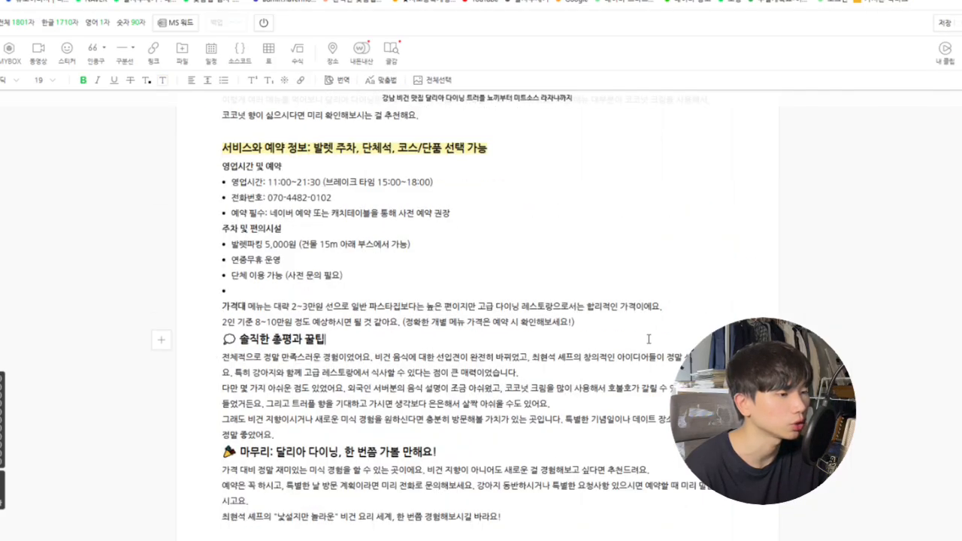
key("Return")
left_click(547, 359)
key("Return")
scroll(547, 360, "down", 1)
left_click_drag(272, 315, 225, 302)
key("BackSpace")
key("BackSpace")
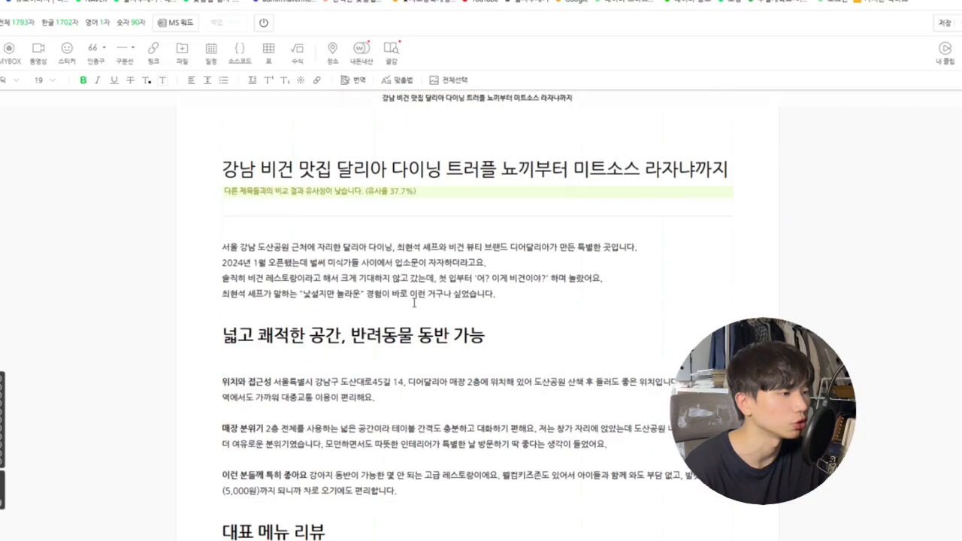
Try to clear the empty bullet below the 단체 이용 가능 item.
scroll(412, 301, "down", 10)
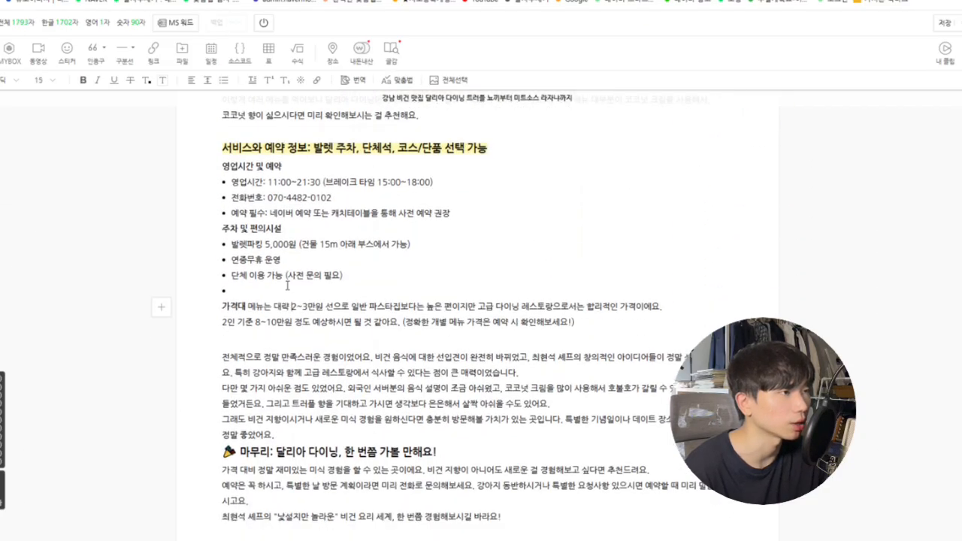
left_click(246, 291)
key("BackSpace")
key("Return")
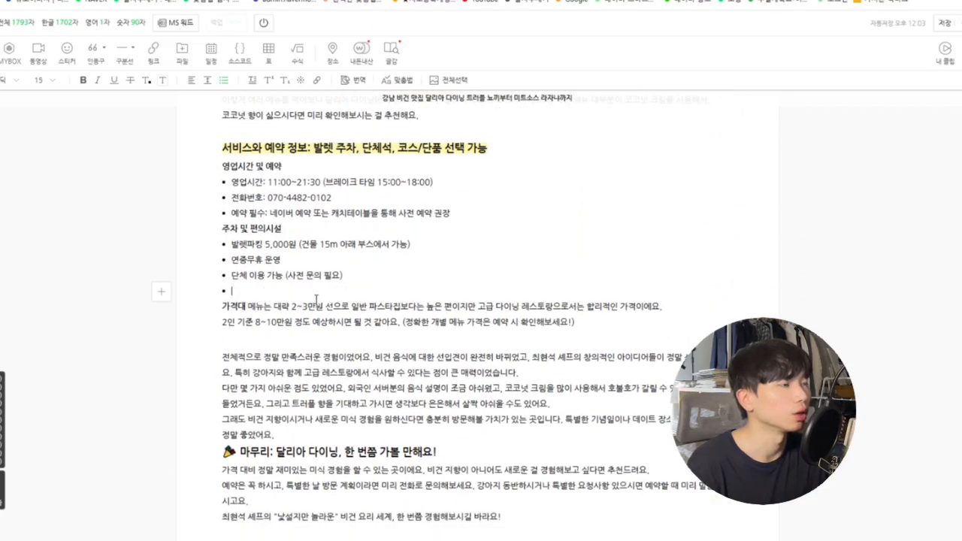
key("BackSpace")
key("Return")
key("Up")
key("Return")
key("BackSpace")
Replace the empty bullet below 단체 이용 가능 with a plain blank line before the 가격대 paragraph.
left_click(357, 275)
key("Return")
key("Return")
key("Return")
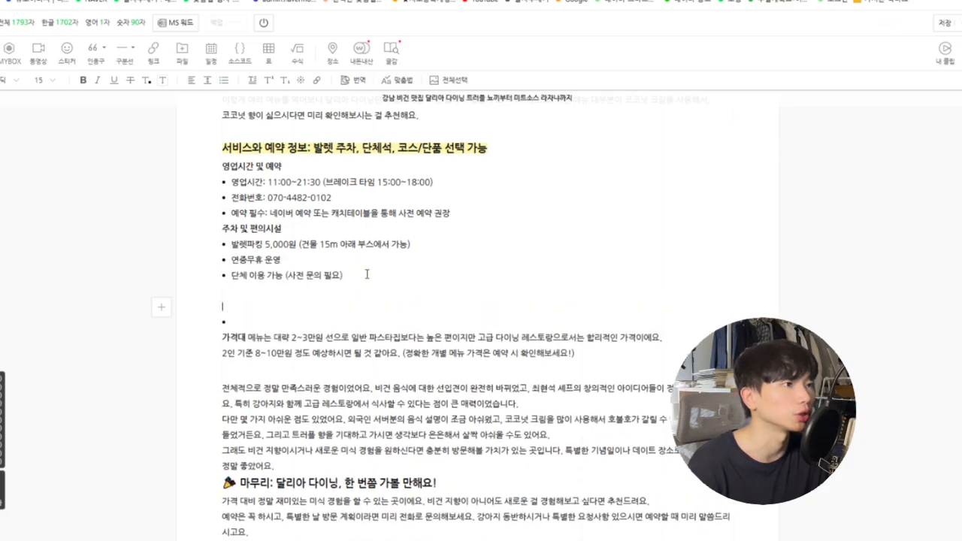
key("BackSpace")
key("BackSpace")
Break the overall review text into shorter lines and delete the 마무리 heading with its emoji.
left_click(406, 341)
scroll(499, 361, "down", 1)
key("BackSpace")
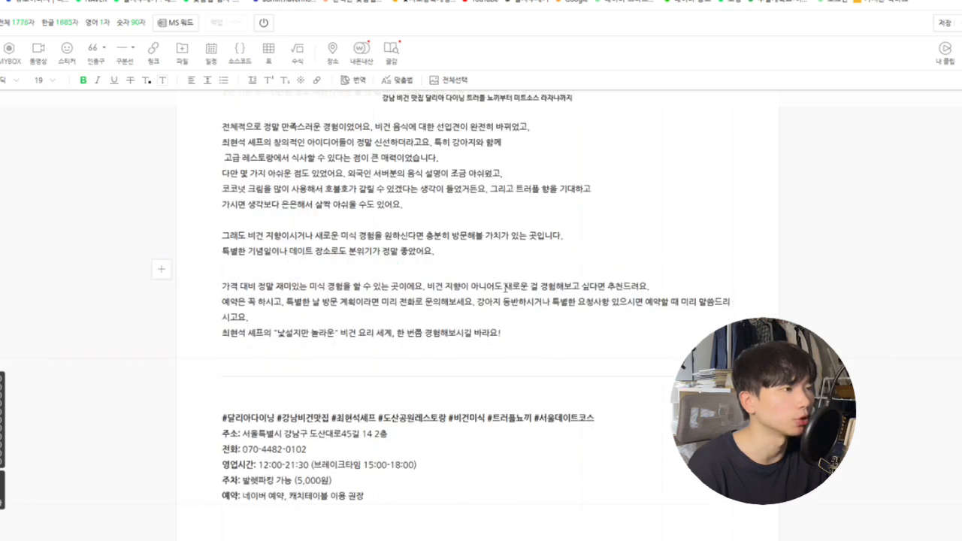
Break the closing paragraph into shorter lines, splitting before 새로운 걸 and before 강아지 동반하시거나.
left_click(505, 286)
key("Return")
left_click(478, 317)
key("Return")
scroll(481, 323, "down", 2)
left_click(481, 241)
key("BackSpace")
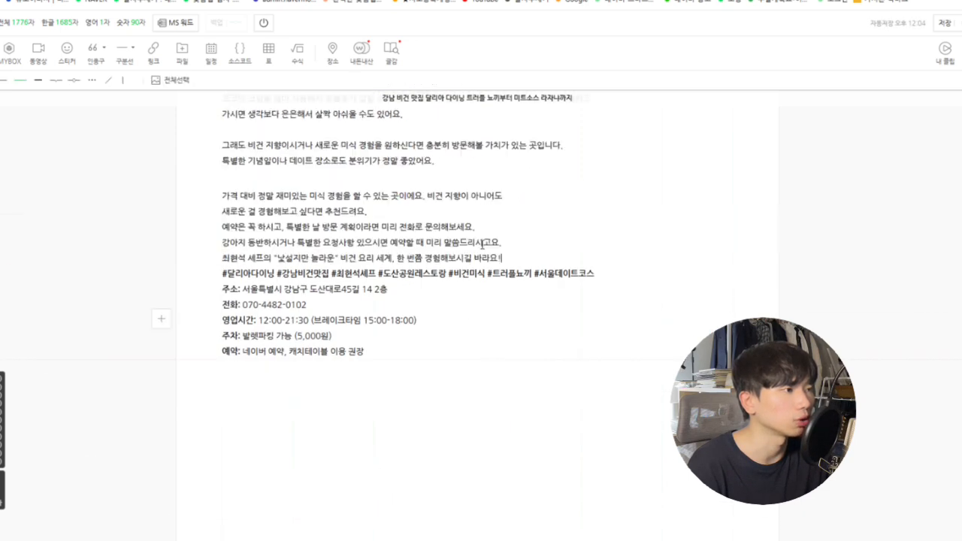
key("ctrl+z")
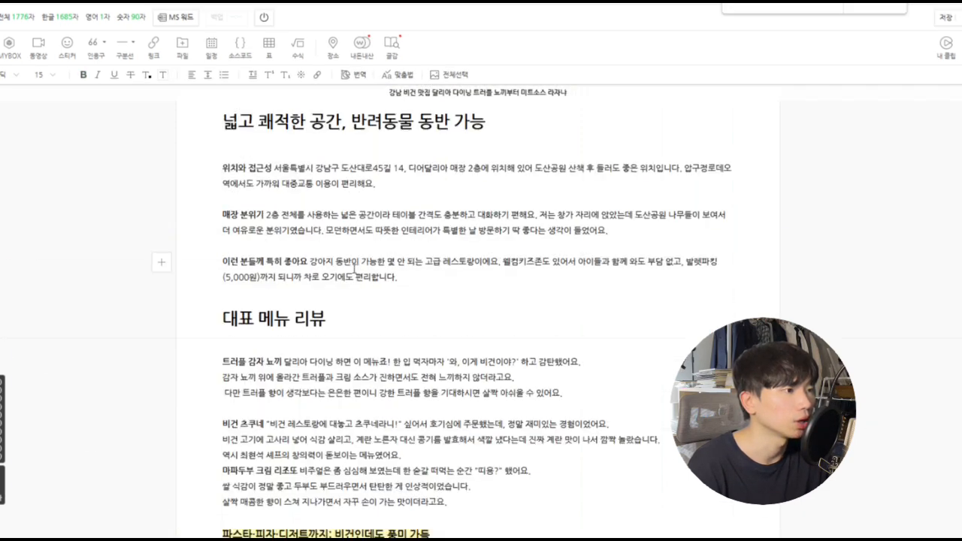
Search the post for 비건 and delete that word from the 비건 츠쿠네 label in the menu review.
key("ctrl+f")
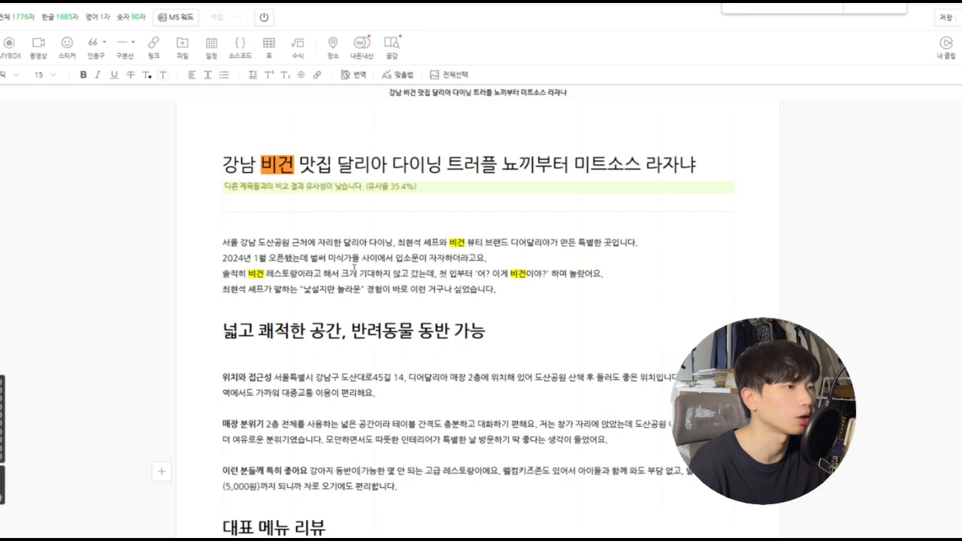
key("Return")
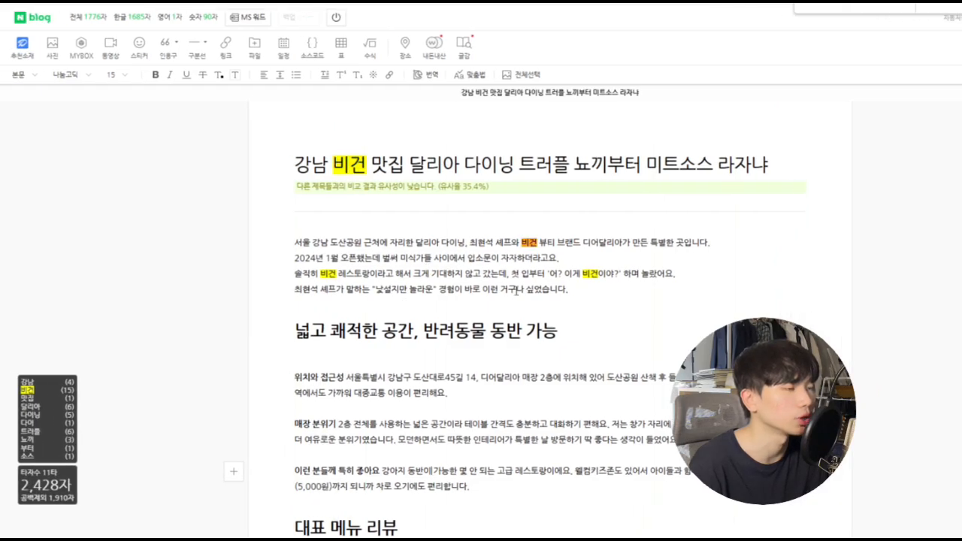
key("Return")
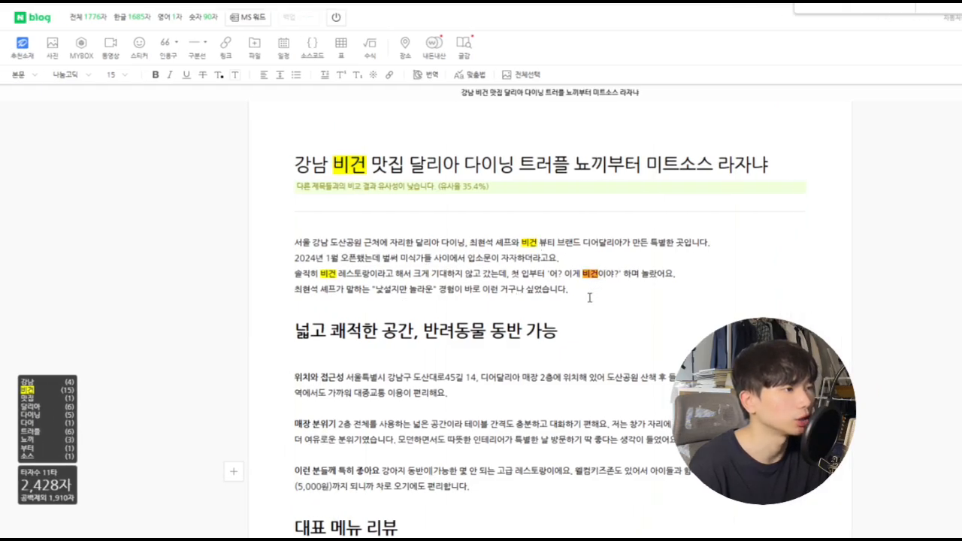
scroll(592, 293, "down", 4)
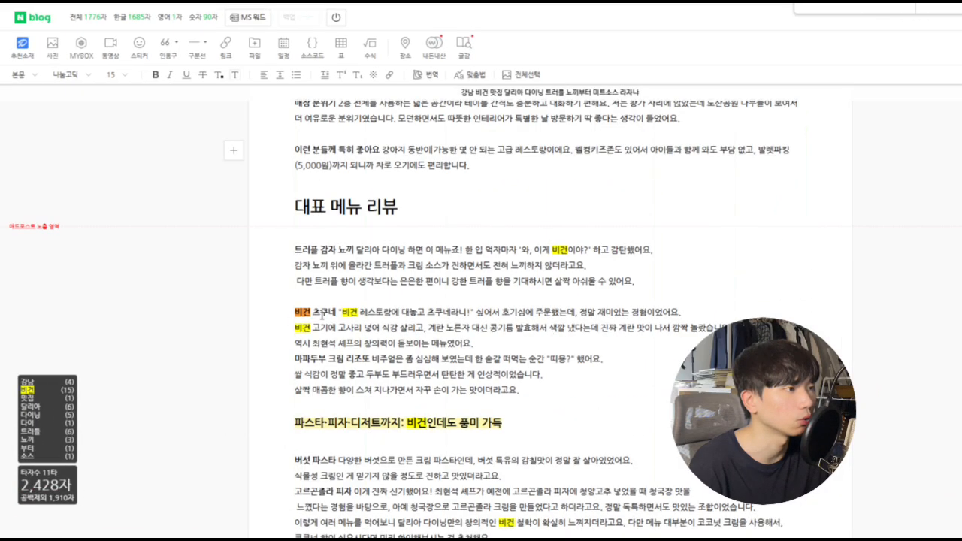
left_click(314, 312)
key("BackSpace")
key("BackSpace")
key("BackSpace")
left_click(362, 327)
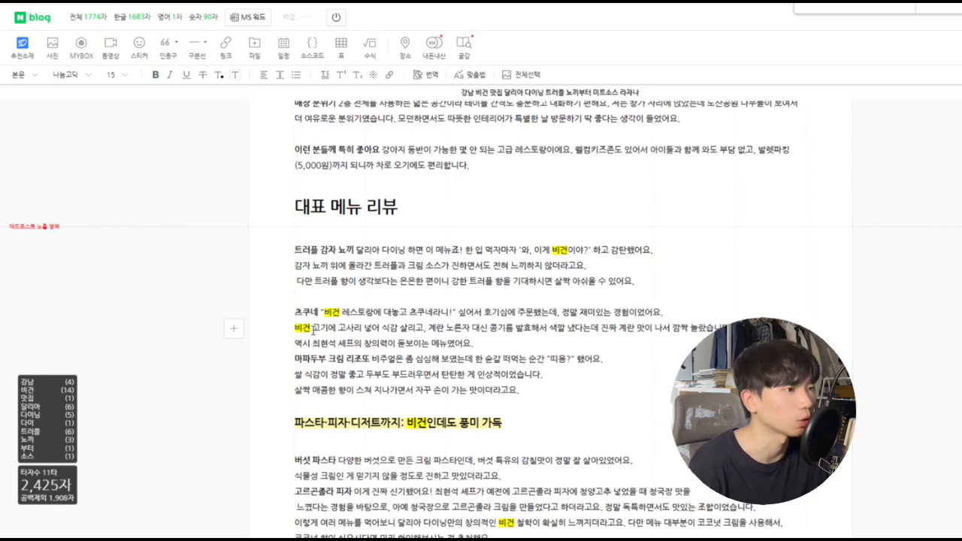
Delete 비건 before 철학 in the sentence summing up the dishes.
scroll(435, 264, "down", 4)
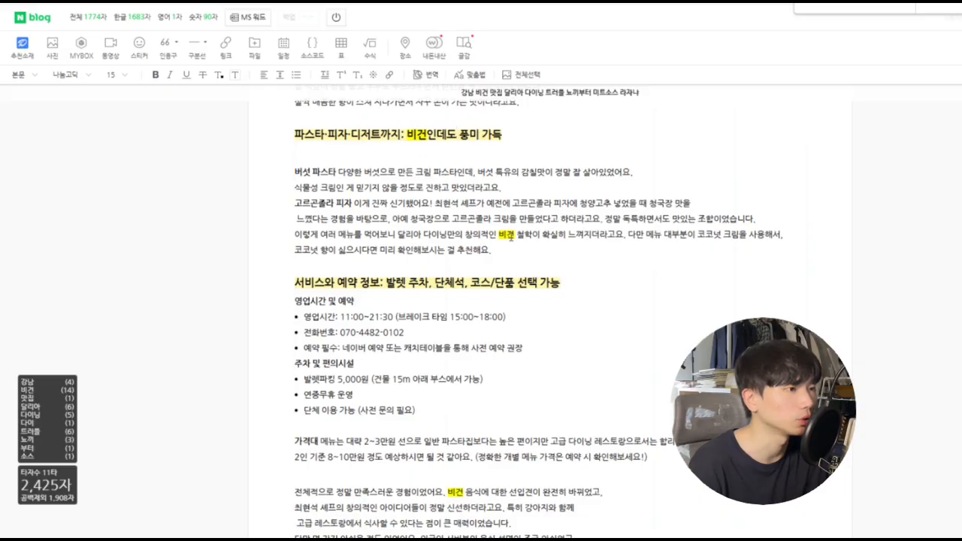
left_click(515, 235)
key("BackSpace")
key("BackSpace")
key("BackSpace")
Delete 비건 before 요리 세계 in the closing sentence and remove the #비건미식 hashtag.
scroll(511, 262, "down", 3)
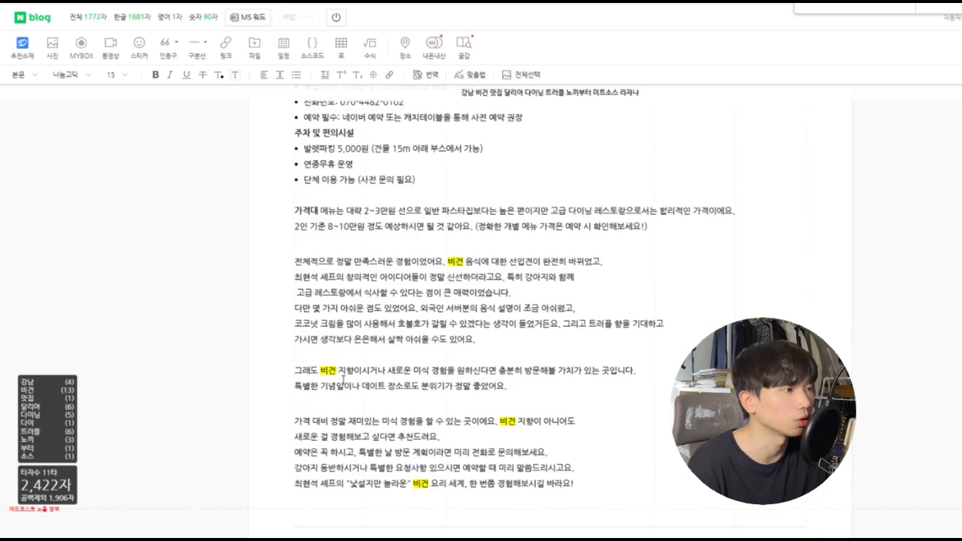
scroll(503, 345, "down", 1)
scroll(425, 314, "down", 3)
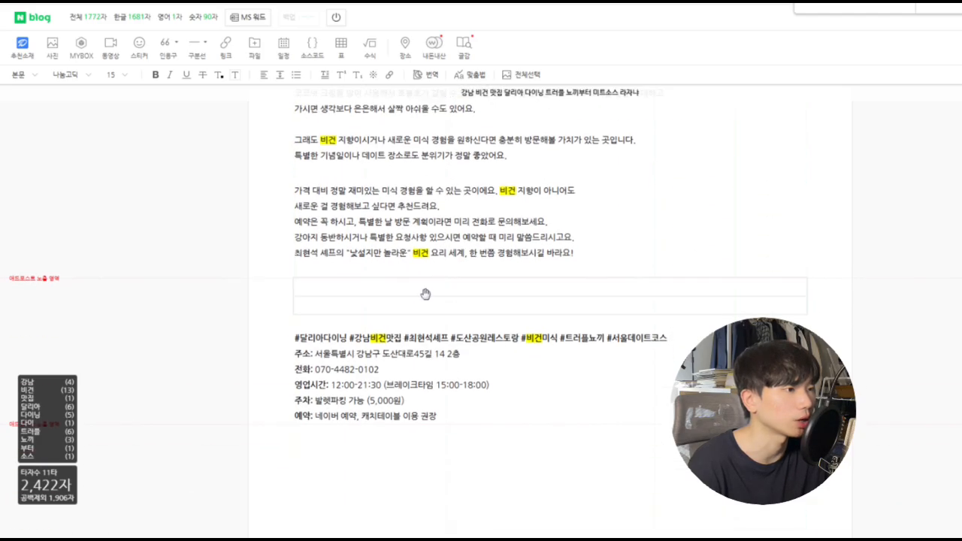
key("BackSpace")
key("BackSpace")
key("BackSpace")
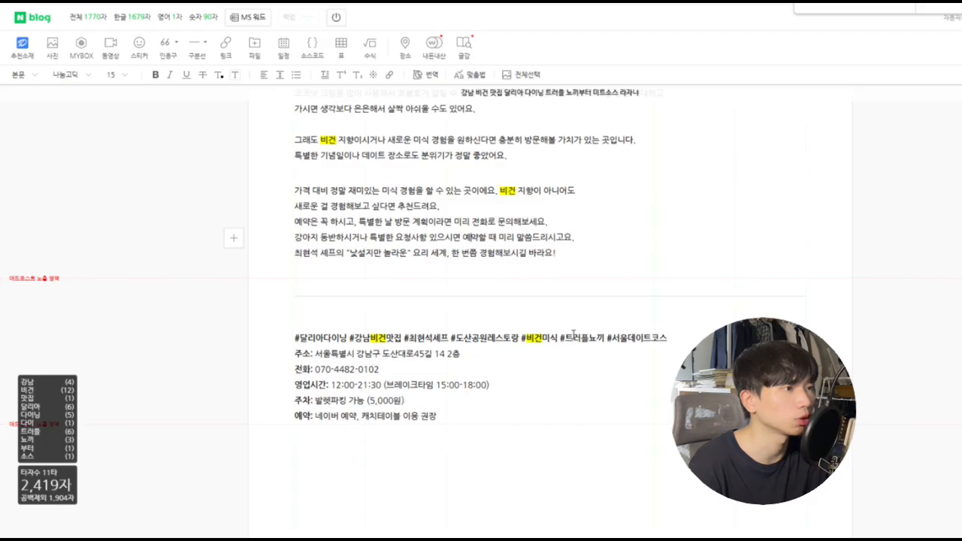
left_click_drag(561, 340, 517, 341)
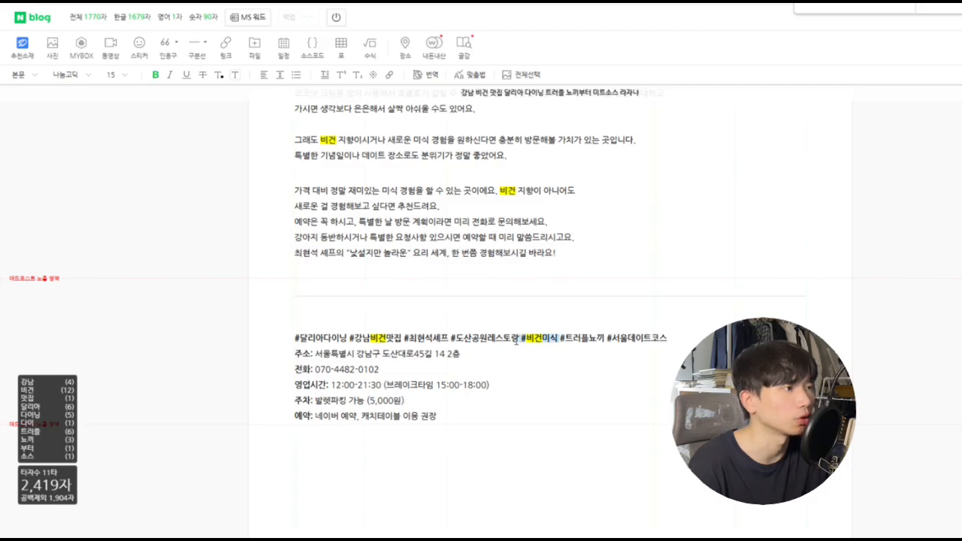
key("BackSpace")
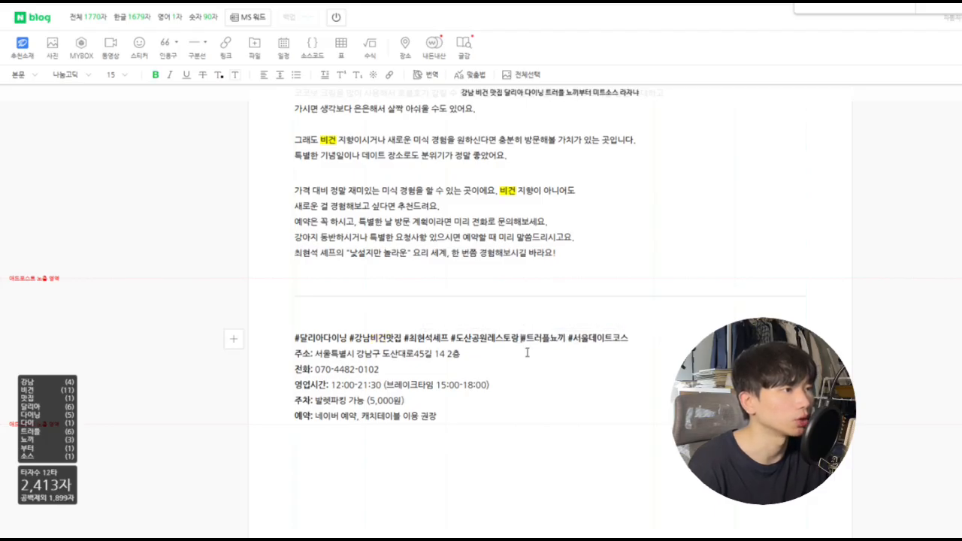
Delete "비건 뷰티" before 브랜드 in the post's opening sentence.
scroll(564, 233, "up", 10)
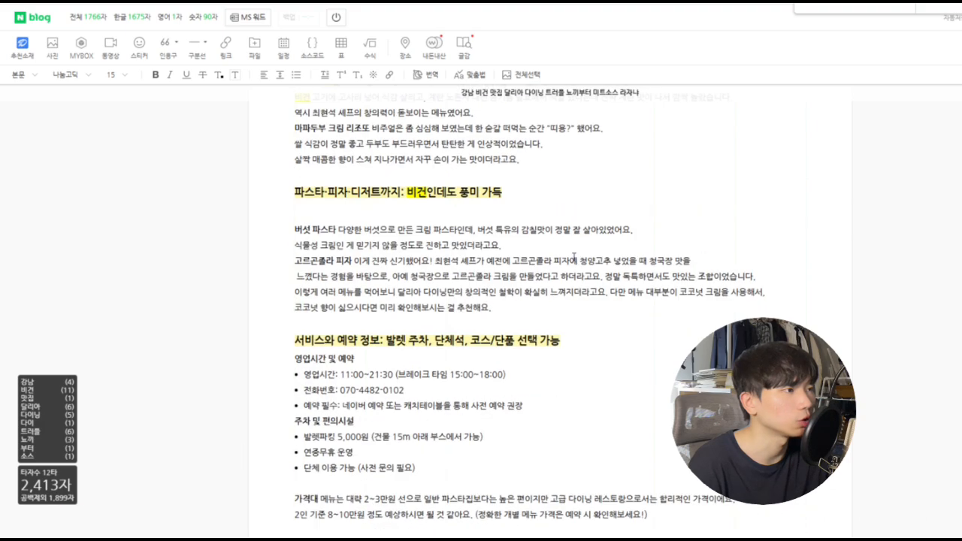
scroll(574, 257, "up", 3)
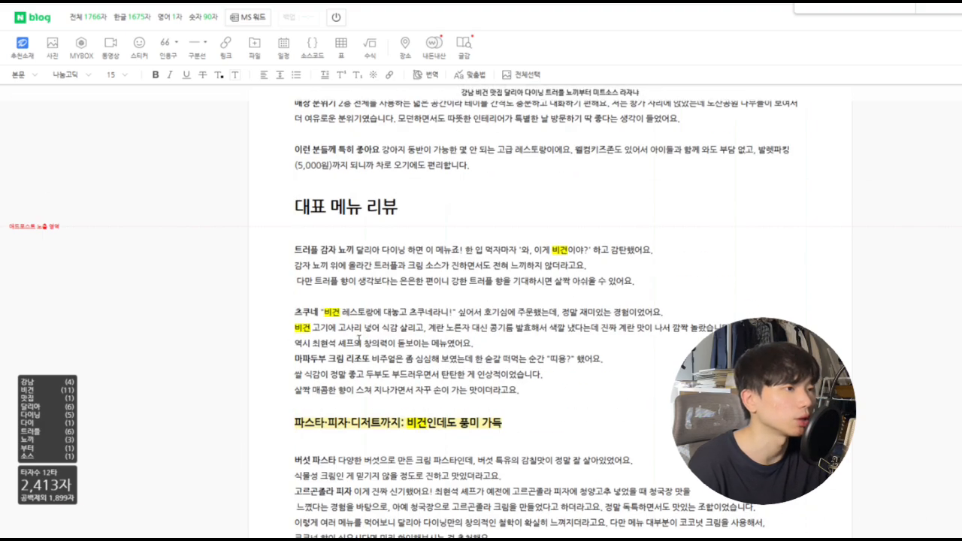
scroll(557, 326, "up", 4)
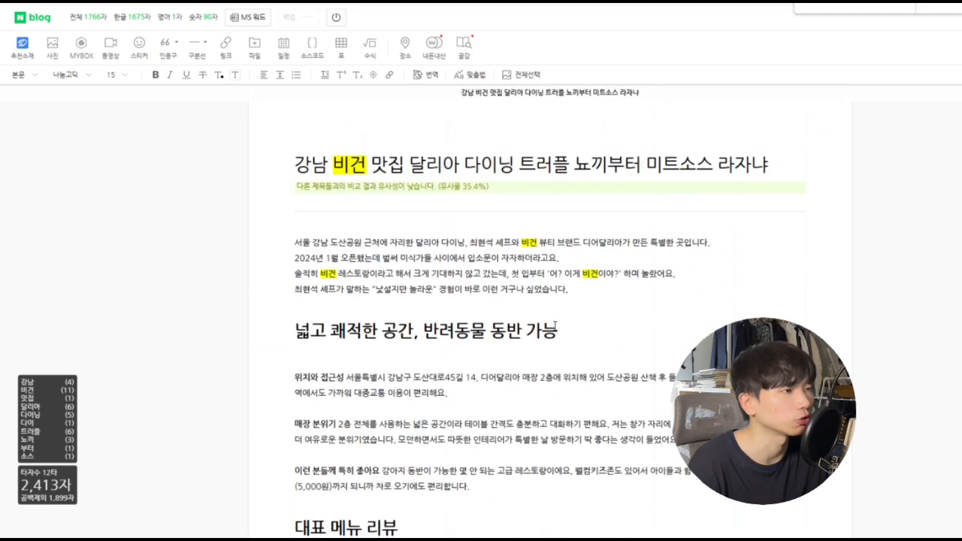
left_click_drag(558, 242, 521, 243)
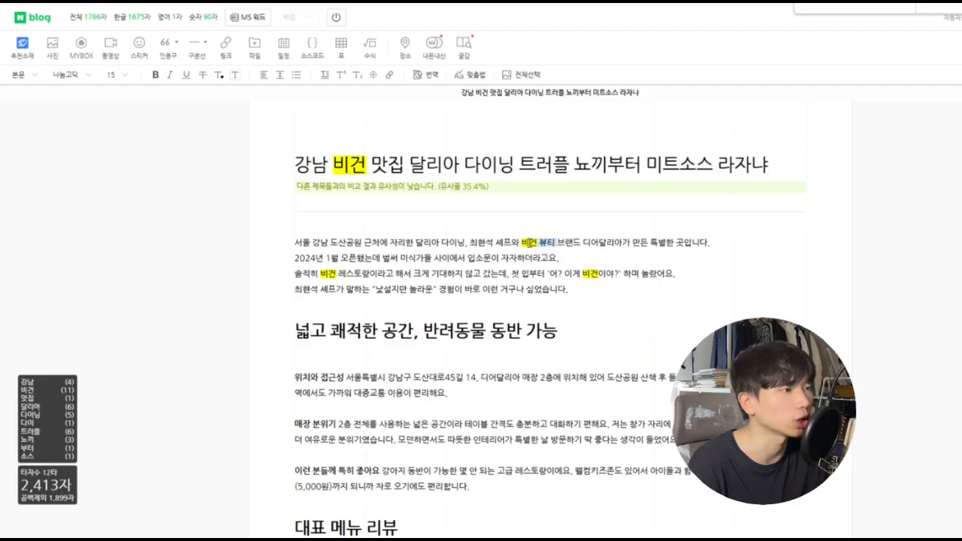
key("BackSpace")
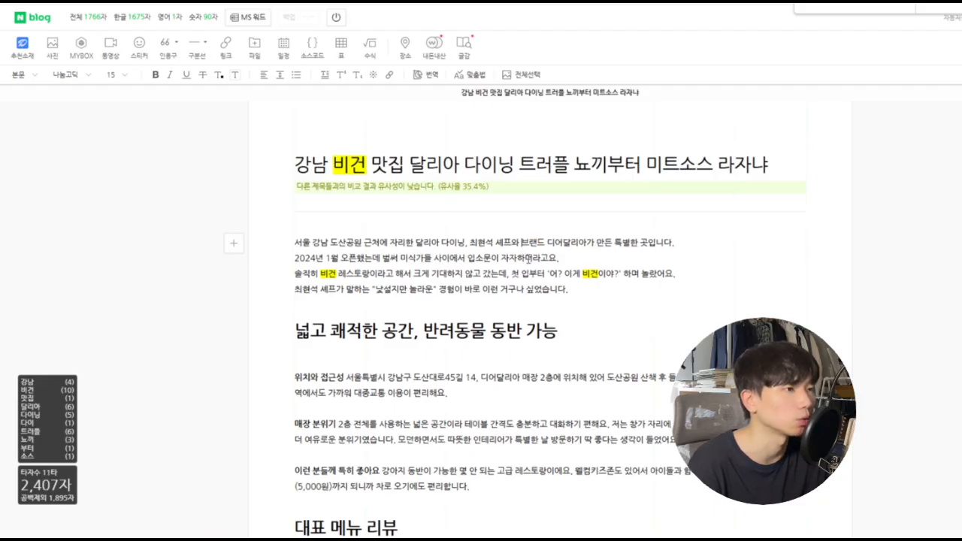
left_click(618, 273)
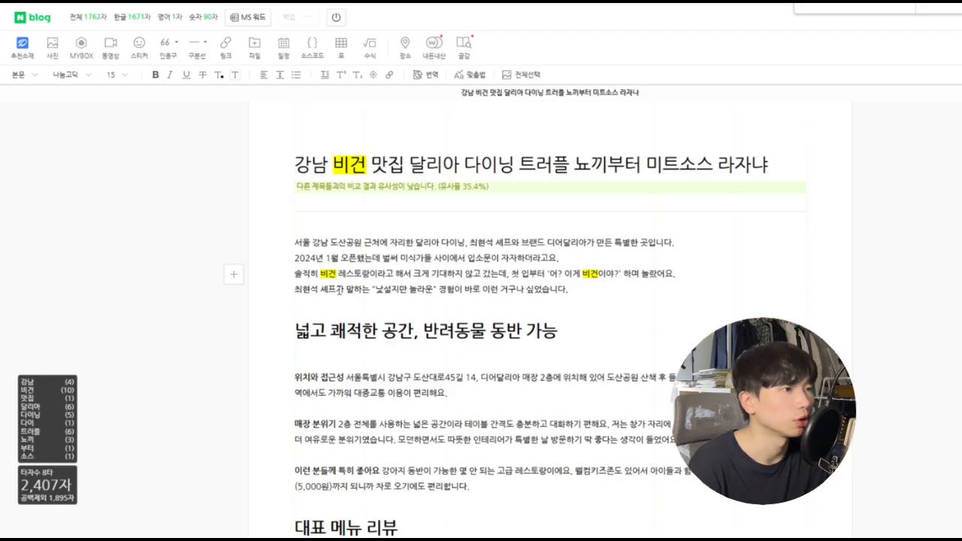
Delete ": 비건인데도" from the 파스타·피자·디저트까지 subheading so it reads 파스타·피자·디저트까지 풍미 가득.
scroll(562, 272, "down", 10)
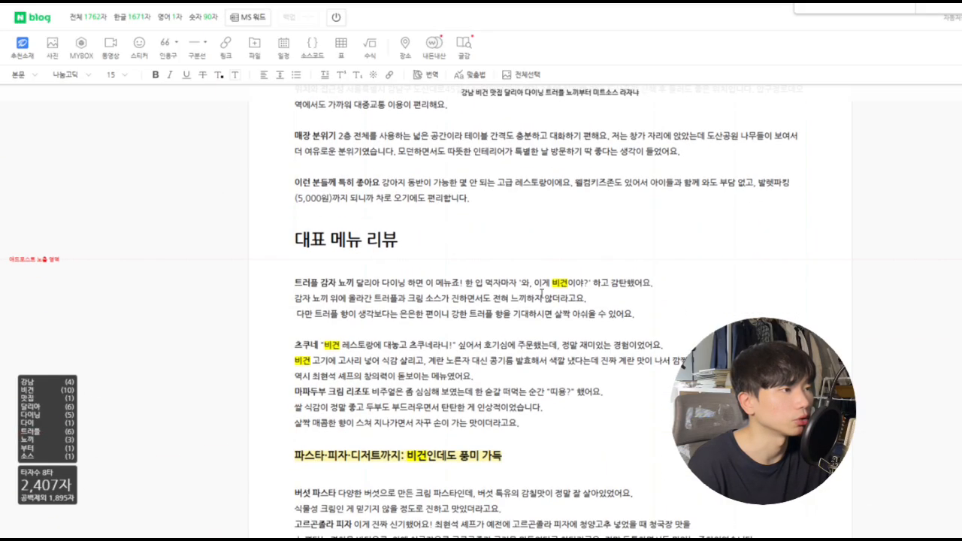
scroll(539, 292, "down", 13)
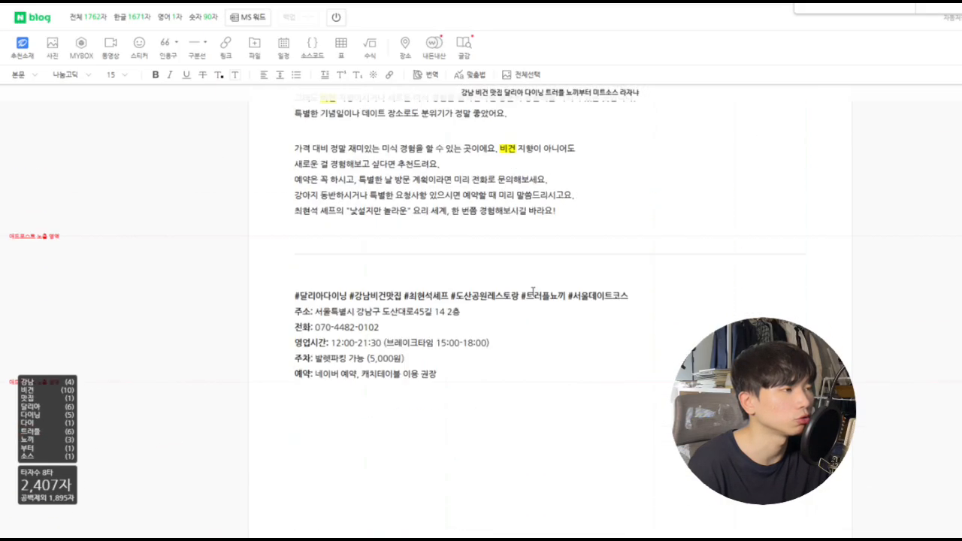
scroll(524, 288, "up", 8)
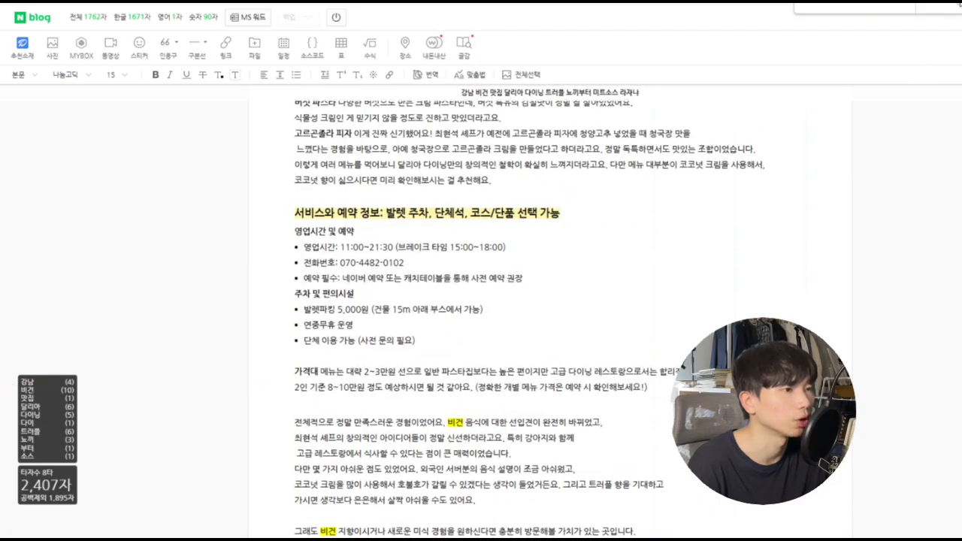
scroll(537, 378, "up", 7)
scroll(537, 378, "up", 5)
scroll(531, 371, "down", 7)
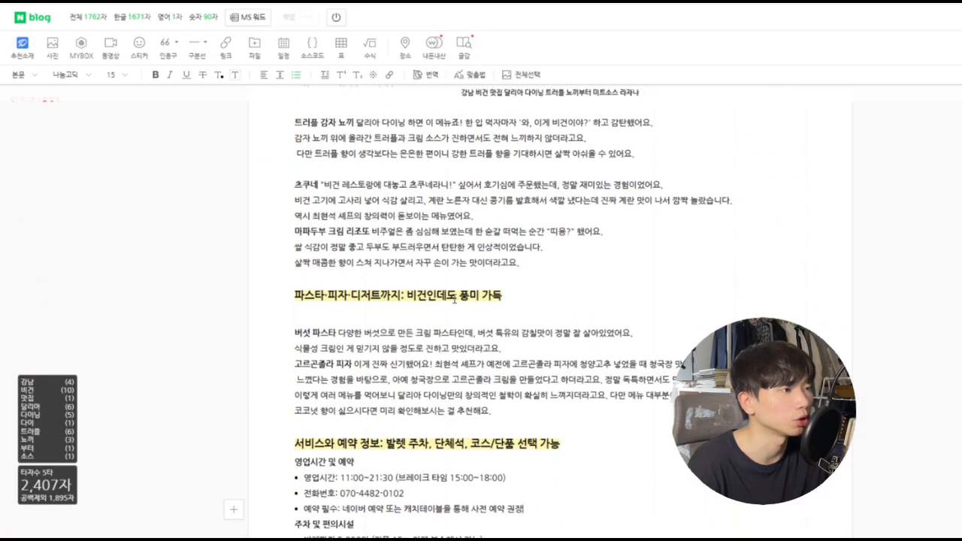
left_click_drag(454, 300, 404, 298)
key("BackSpace")
key("BackSpace")
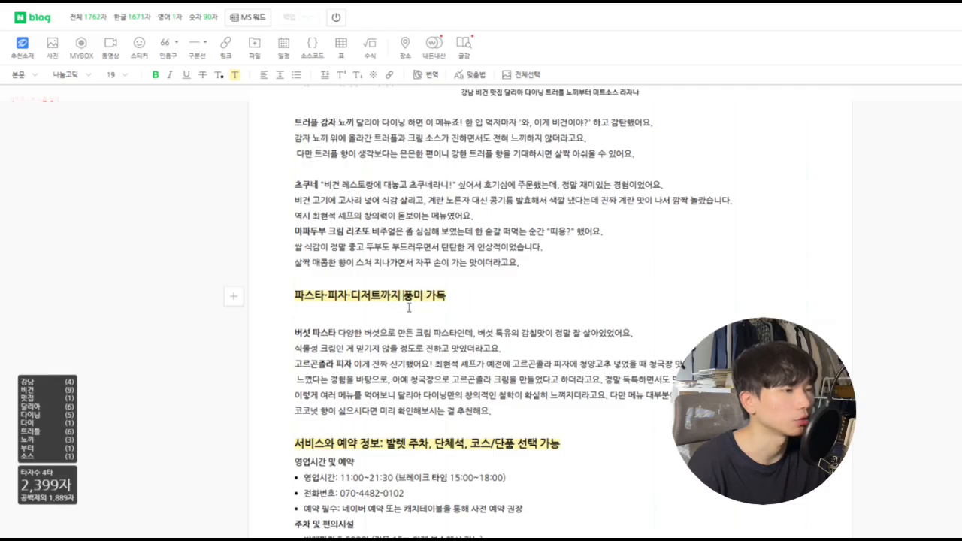
Insert the 달리아다이닝 thumbnail image on a new line between the introduction and the 넓고 쾌적한 공간 heading.
scroll(575, 365, "up", 2)
scroll(575, 365, "up", 4)
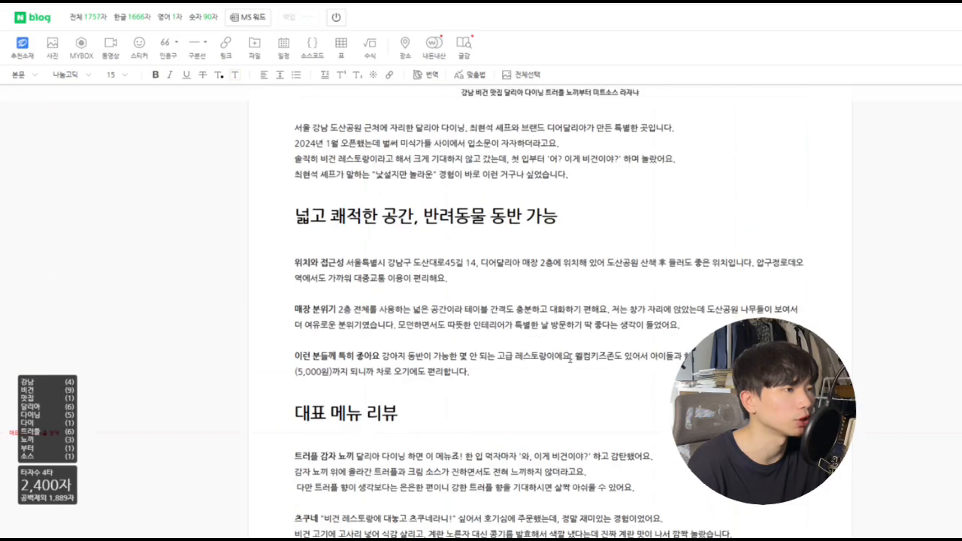
scroll(142, 374, "down", 3)
scroll(159, 403, "up", 4)
scroll(181, 393, "down", 12)
scroll(198, 393, "down", 10)
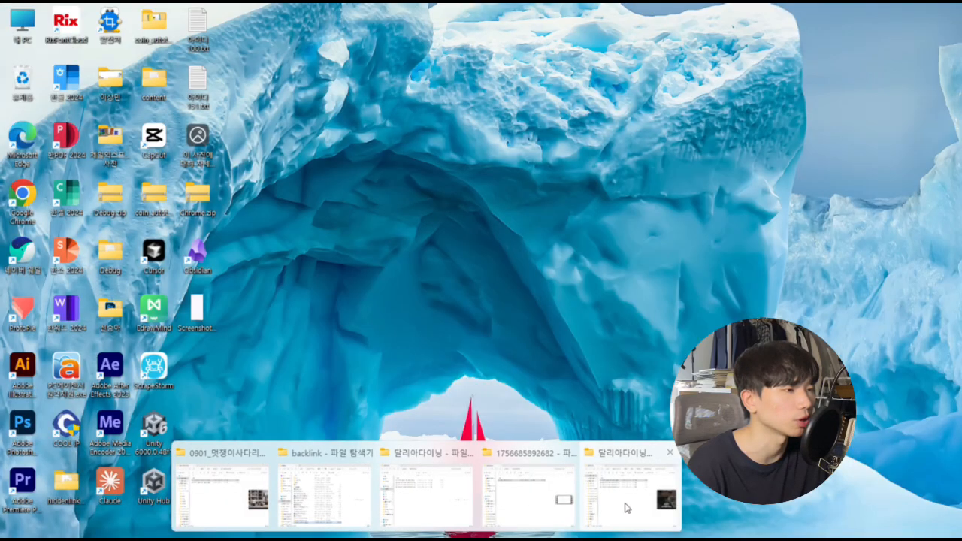
scroll(753, 315, "up", 4)
scroll(754, 315, "up", 20)
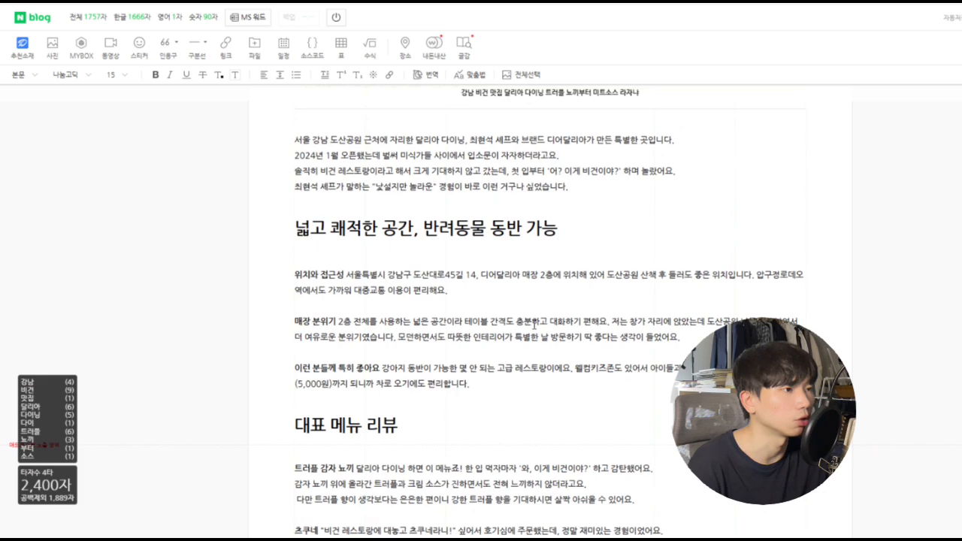
key("Return")
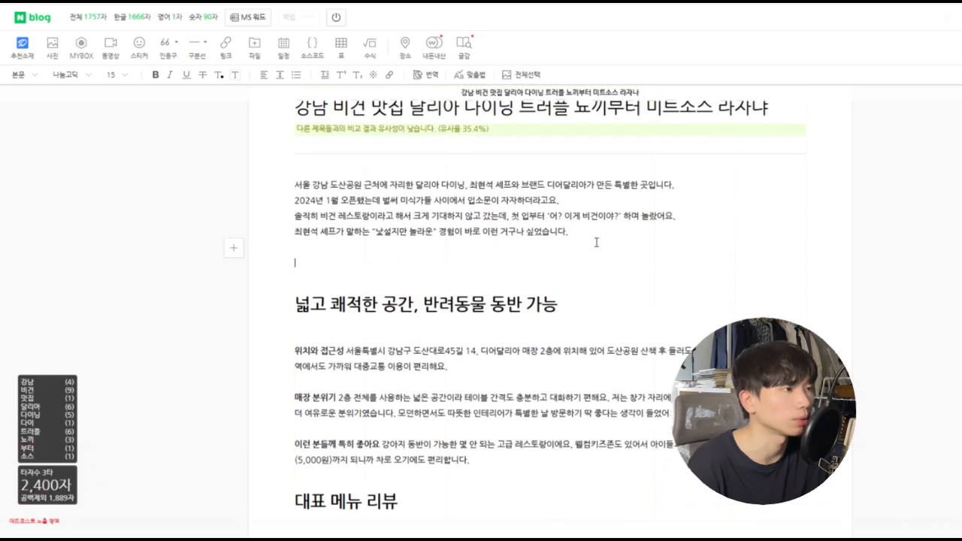
left_click_drag(690, 208, 492, 264)
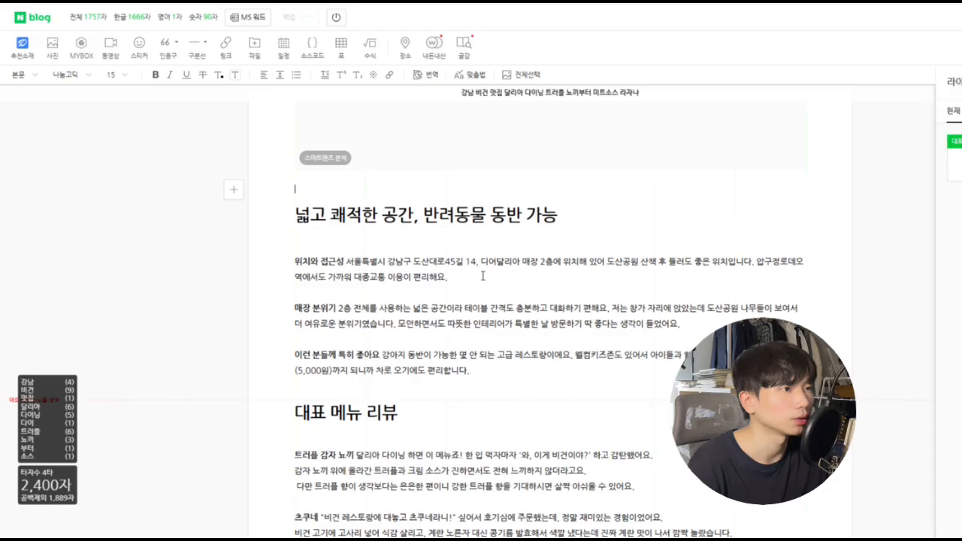
Add a blank line under the 대표 메뉴 리뷰 heading and insert the photo of the cream-topped dish there.
left_click(488, 278)
scroll(528, 345, "down", 3)
left_click(454, 239)
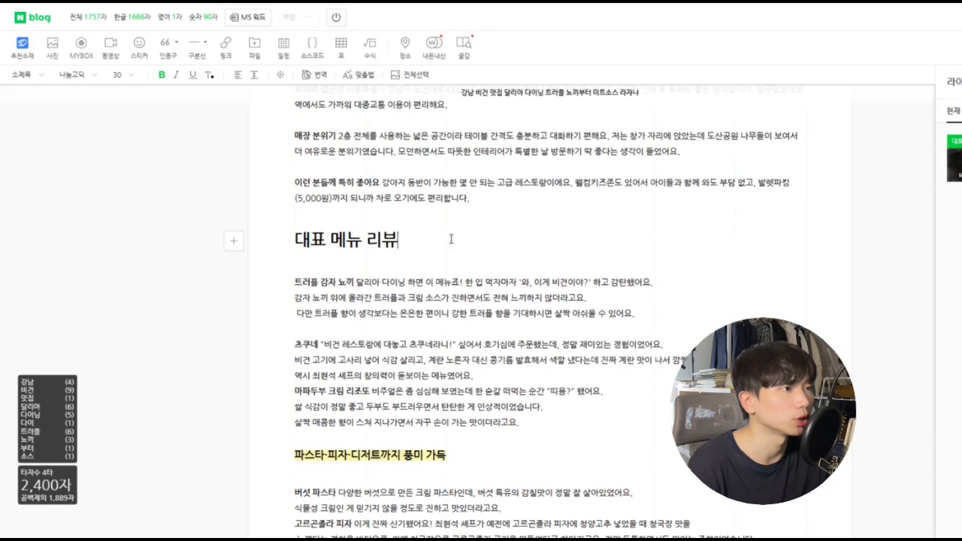
key("Return")
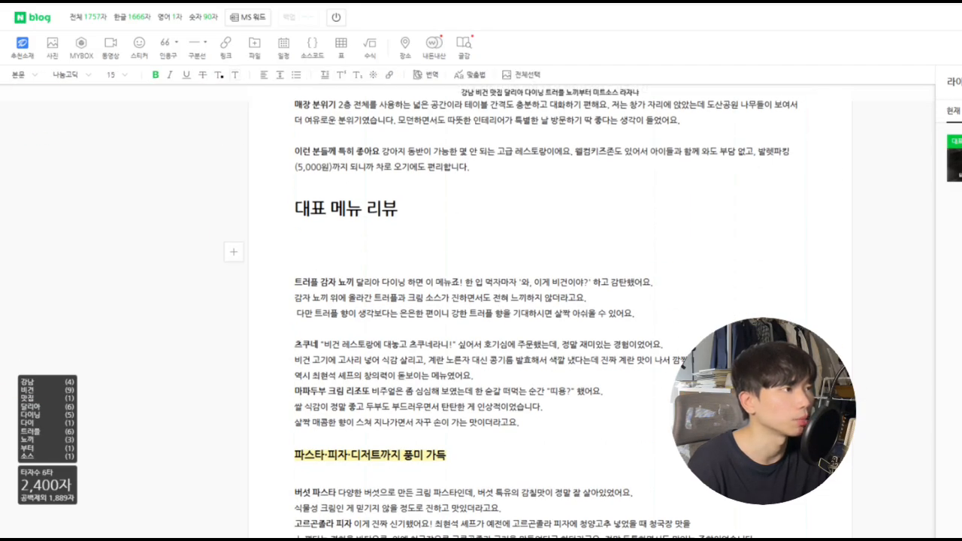
left_click_drag(958, 196, 415, 248)
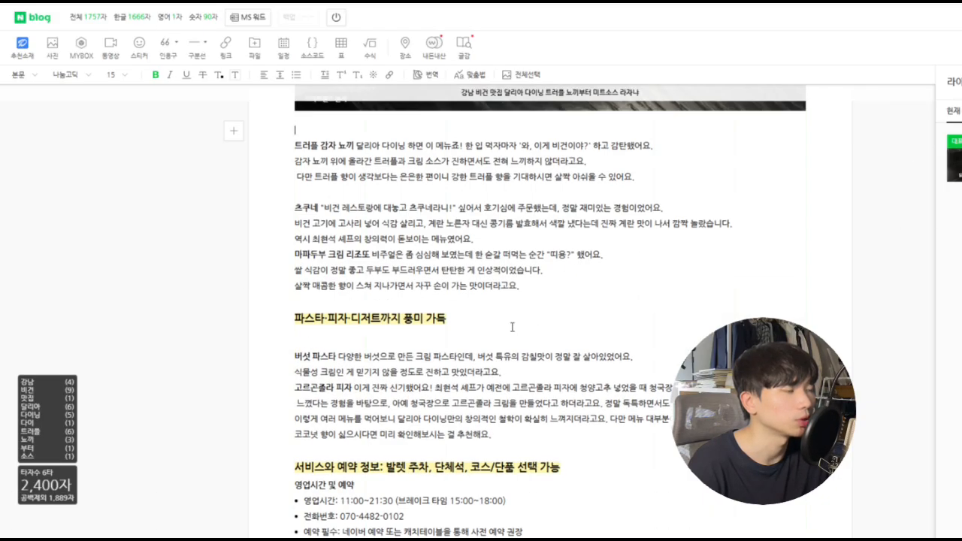
Caption the thumbnail image below the introduction as 달리아다이닝.
scroll(512, 327, "up", 20)
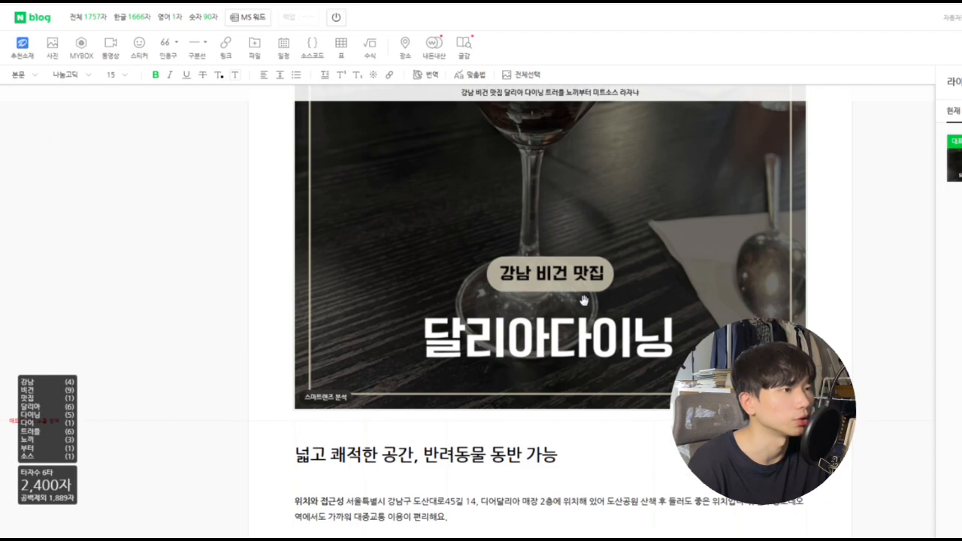
scroll(584, 301, "down", 2)
left_click(576, 283)
type("대리아다이닝")
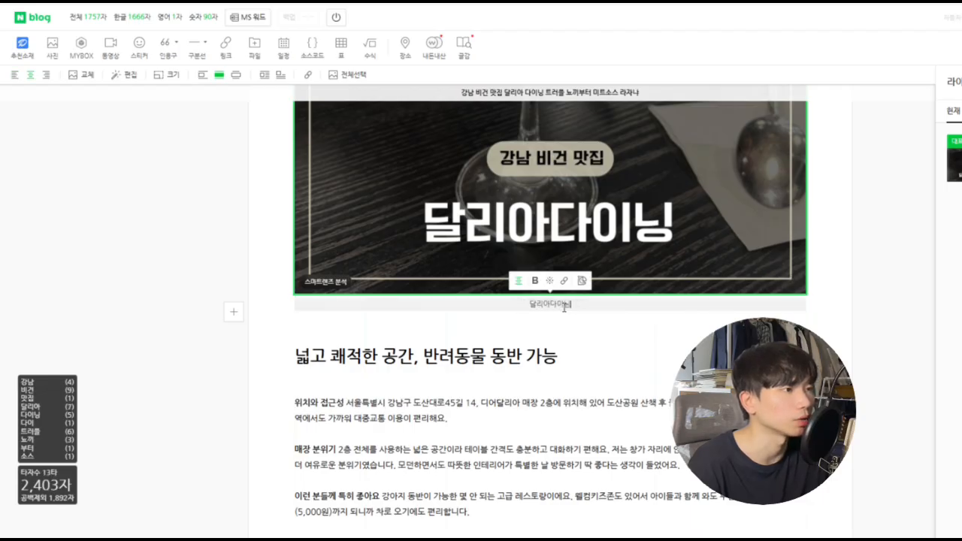
Copy 강남 비건 맛집 from the post title and use it as the caption of the dish photo under 대표 메뉴 리뷰.
scroll(549, 364, "down", 10)
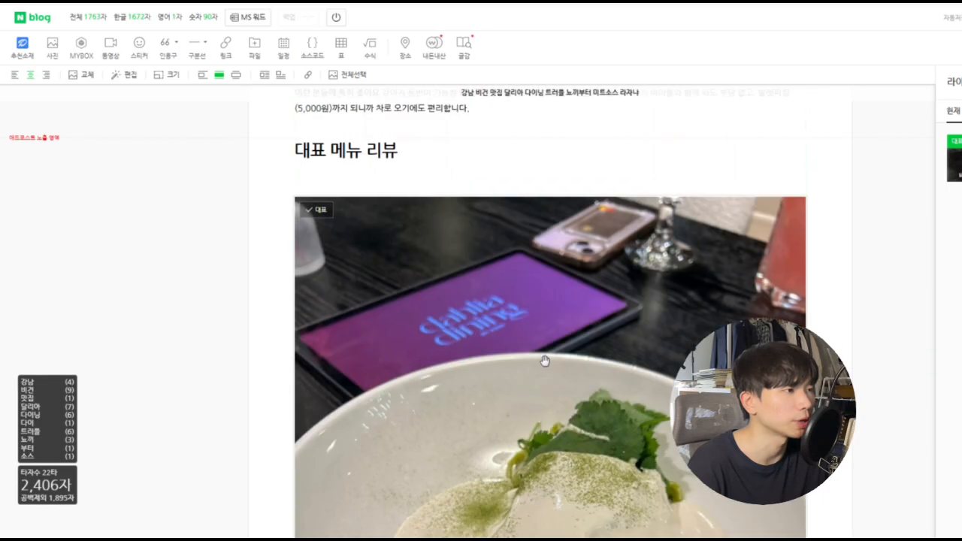
scroll(552, 343, "up", 8)
middle_click(138, 368)
scroll(137, 369, "up", 10)
left_click_drag(297, 165, 406, 165)
key("ctrl+c")
scroll(436, 231, "down", 3)
scroll(435, 232, "down", 5)
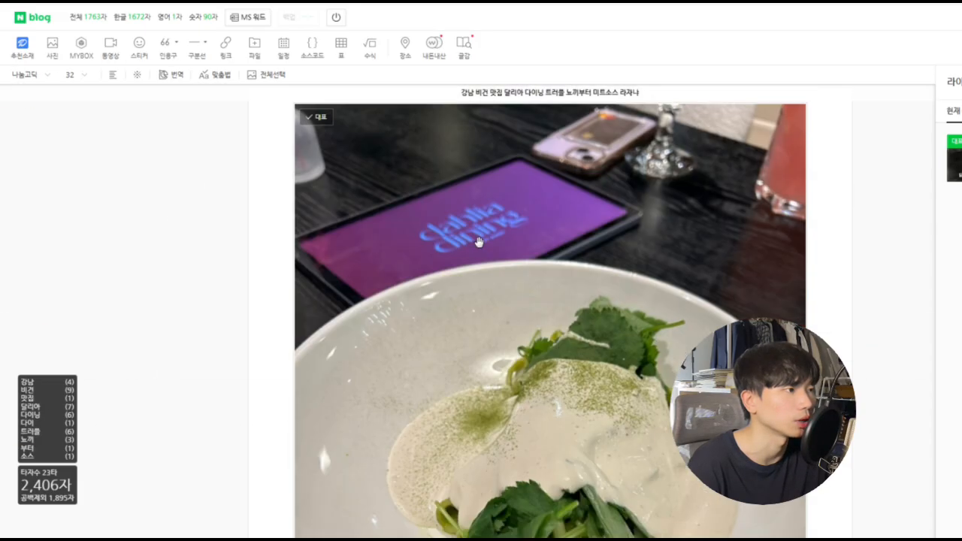
left_click(488, 234)
scroll(548, 237, "down", 5)
left_click(569, 161)
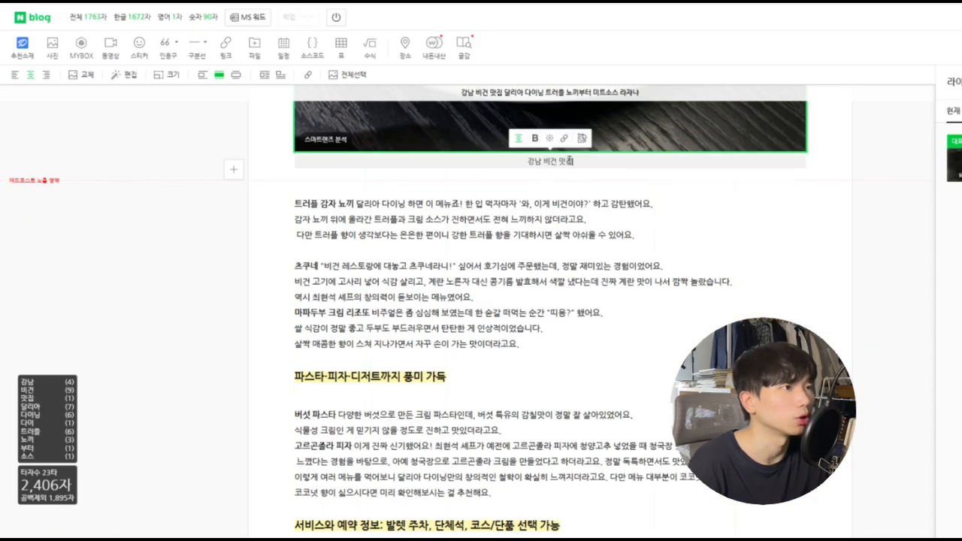
key("ctrl+v")
Insert a map of the place 달리아 다이닝 on a new line below the parking and facilities list.
left_click(592, 286)
scroll(577, 295, "down", 5)
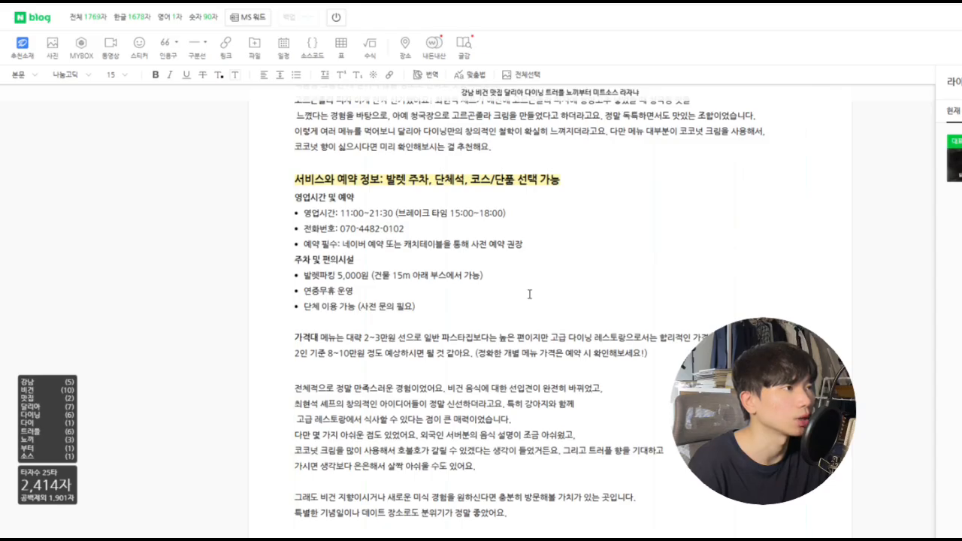
key("Return")
key("Return")
key("Return")
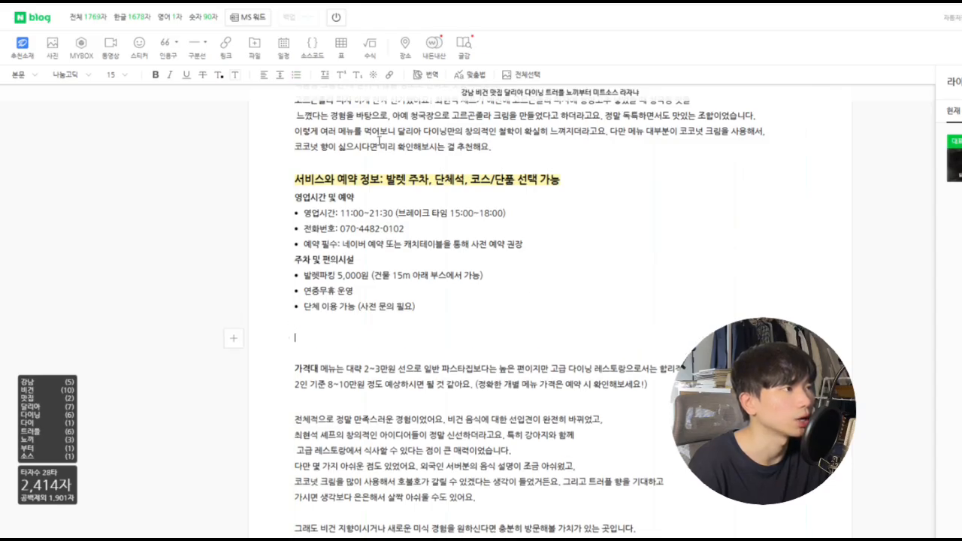
left_click(404, 47)
type("달리")
type("아다이닝")
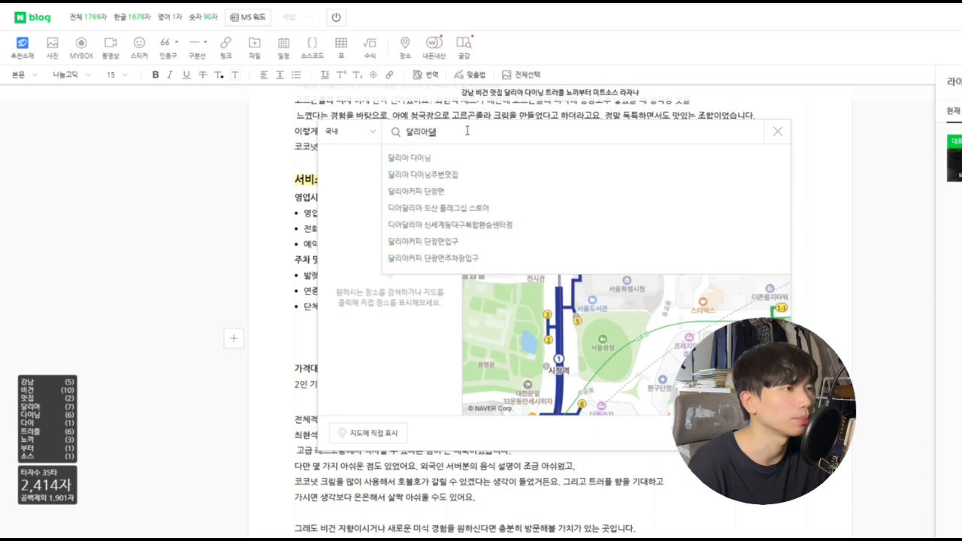
key("Return")
left_click(451, 163)
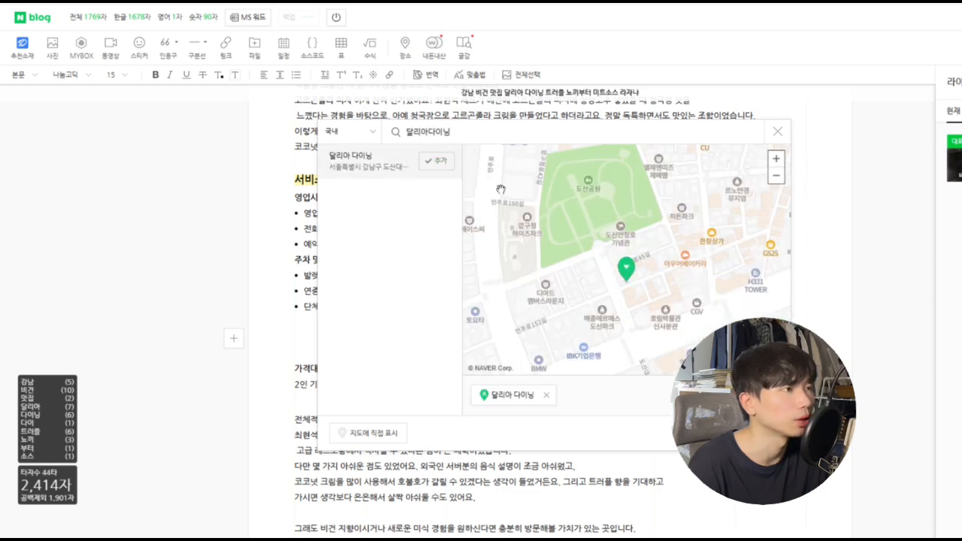
left_click(762, 433)
Add blank lines after the 가격대 paragraph and insert the dahlia dining dessert photo there.
scroll(572, 348, "down", 7)
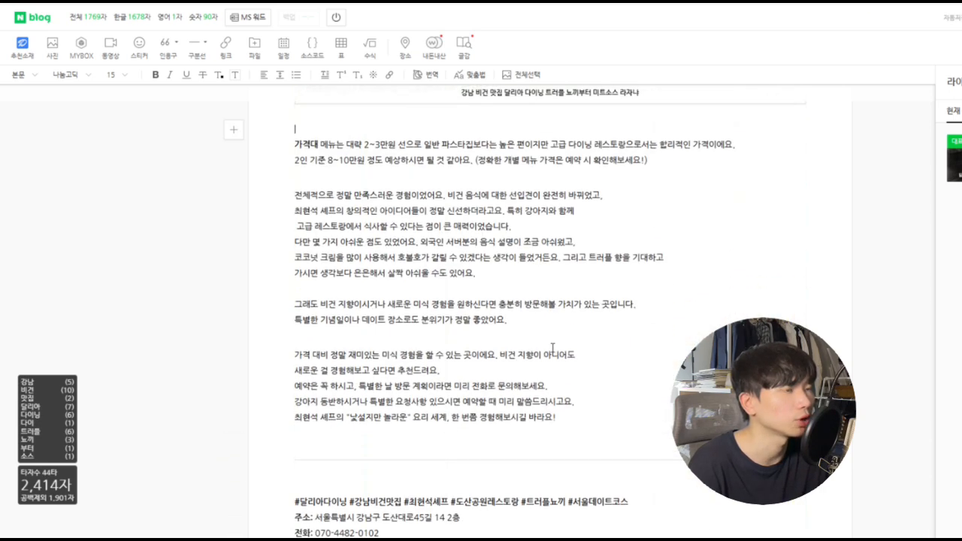
left_click(666, 158)
key("Return")
key("Return")
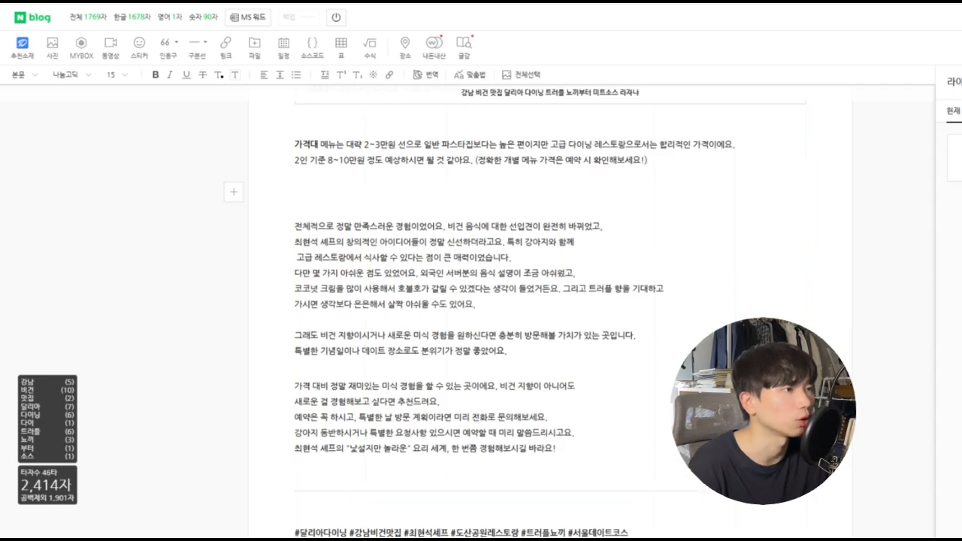
left_click_drag(961, 216, 505, 206)
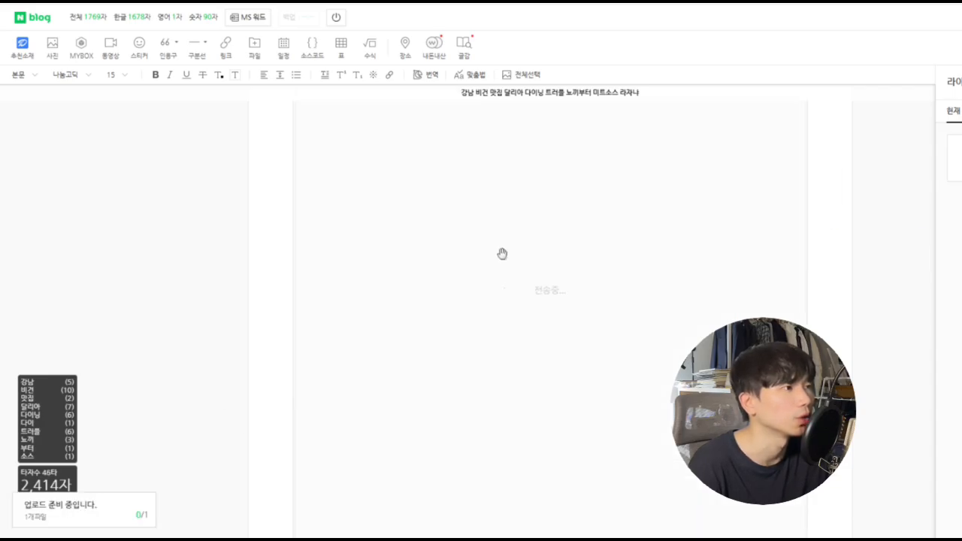
Caption the dessert photo below the 가격대 paragraph as 강남 비건 맛집.
key("Return")
scroll(573, 248, "up", 2)
left_click(575, 226)
left_click(572, 252)
key("ctrl+v")
left_click(591, 299)
Review the whole post from the closing details up to the title, checking the text, images, captions and map.
scroll(605, 316, "down", 3)
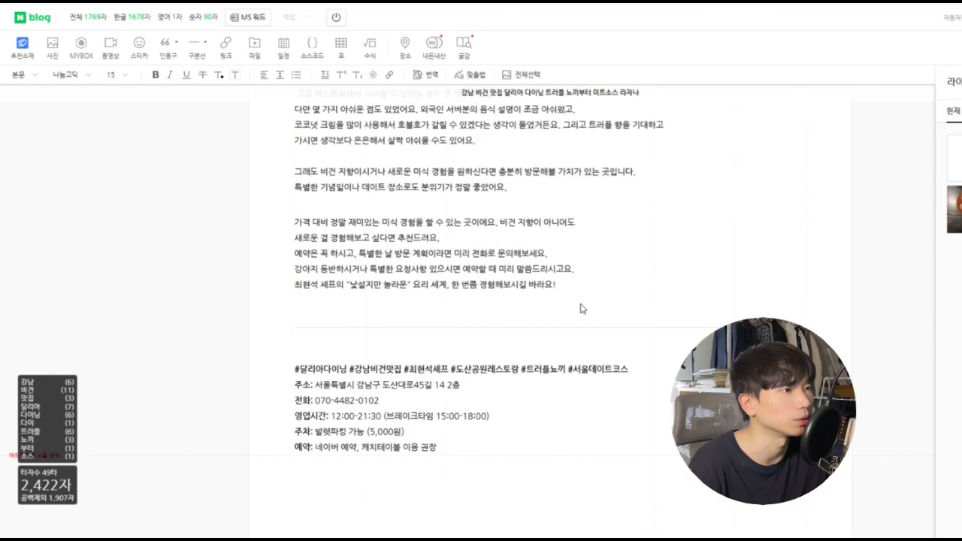
scroll(569, 398, "down", 3)
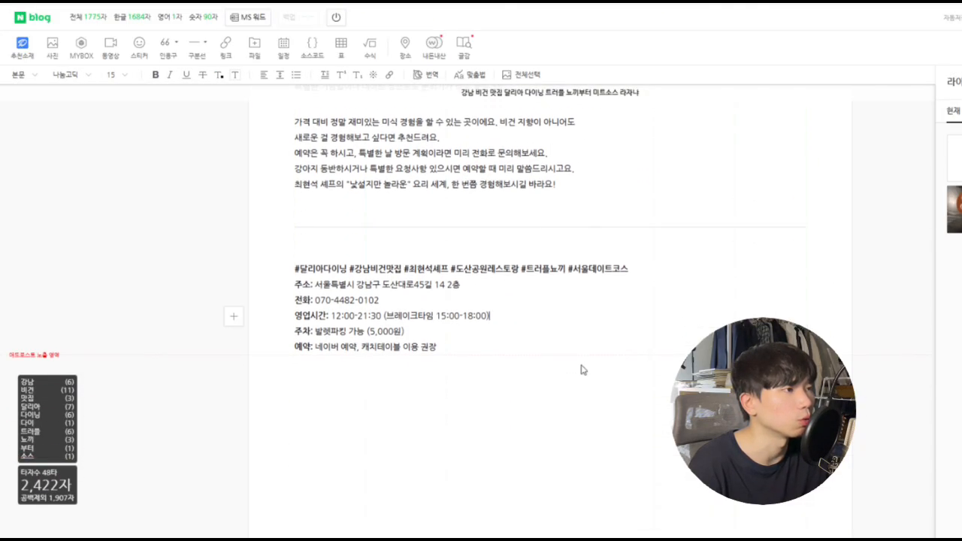
scroll(574, 363, "up", 20)
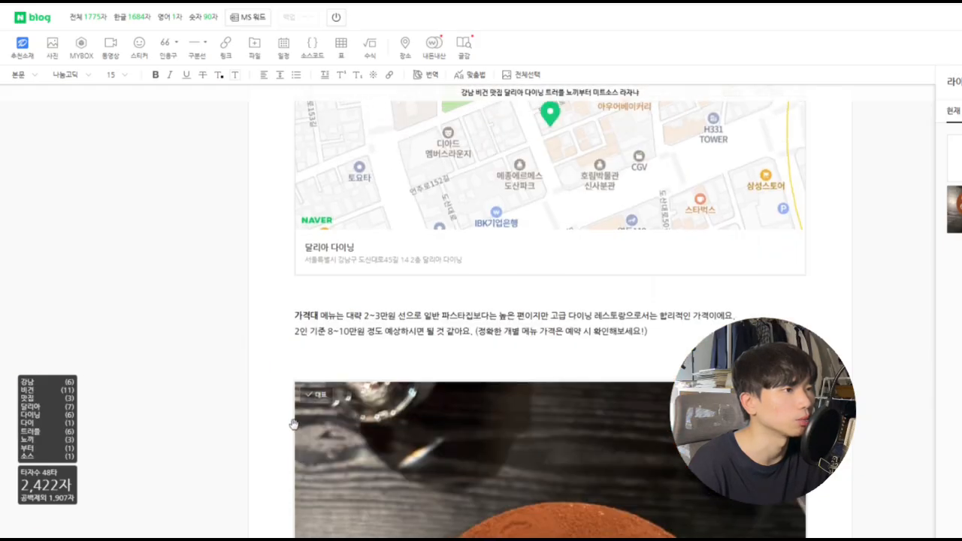
scroll(285, 426, "up", 20)
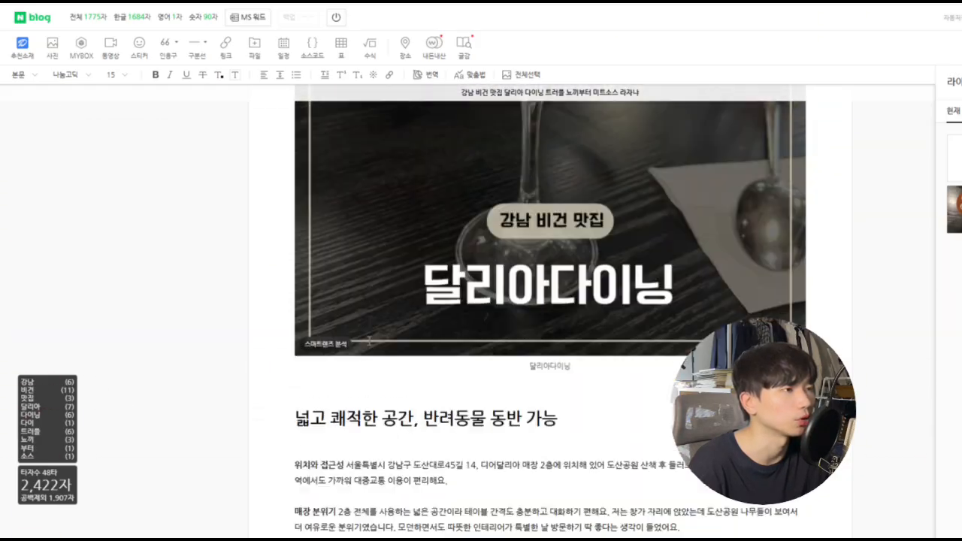
scroll(376, 337, "down", 10)
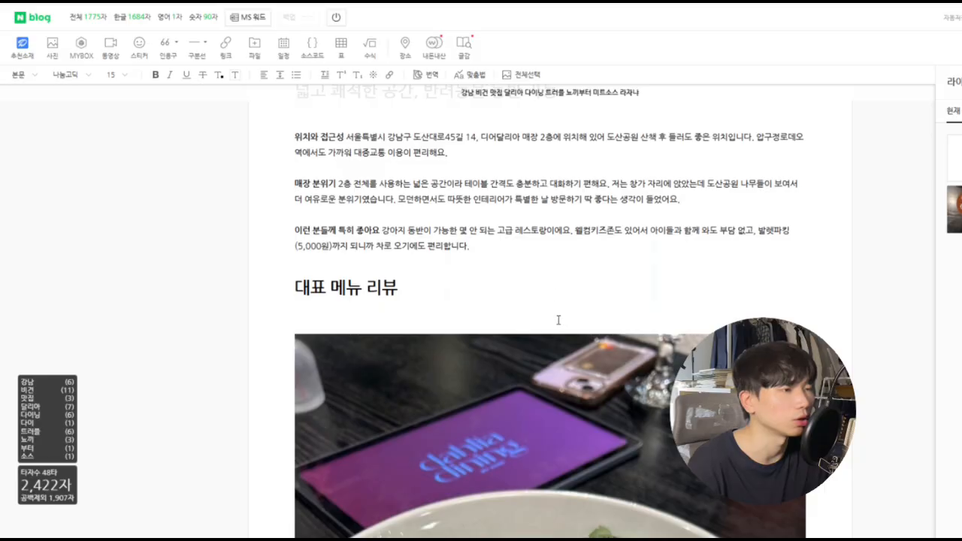
scroll(596, 256, "up", 2)
scroll(596, 256, "down", 20)
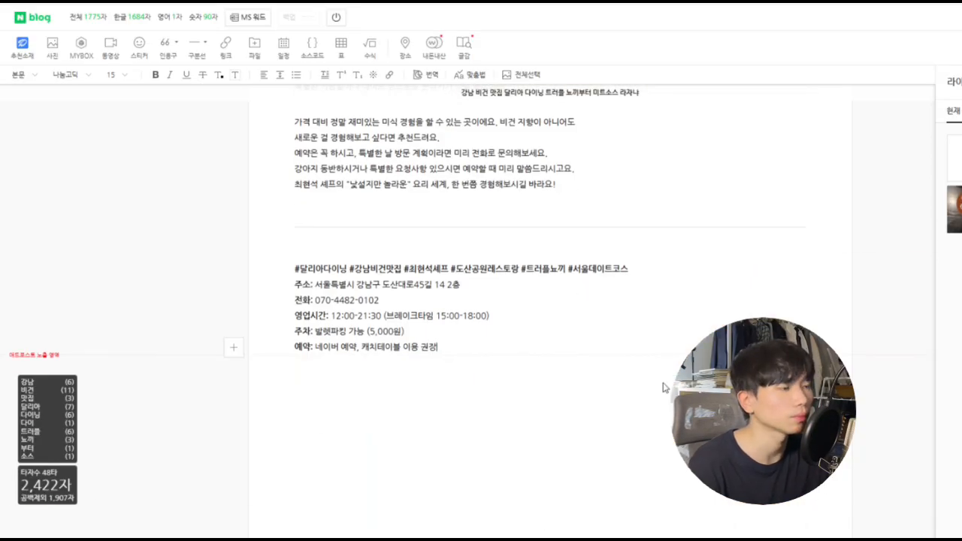
scroll(551, 300, "up", 8)
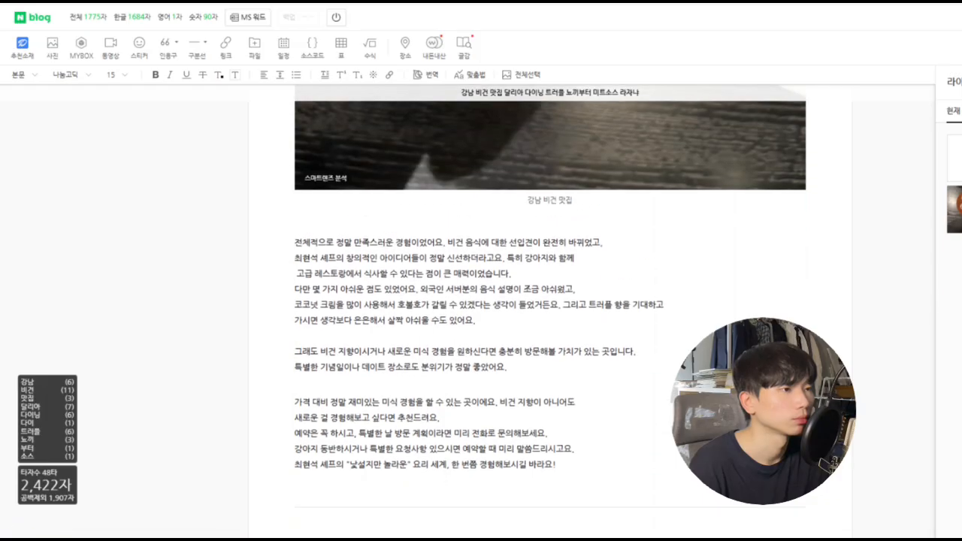
scroll(870, 393, "up", 15)
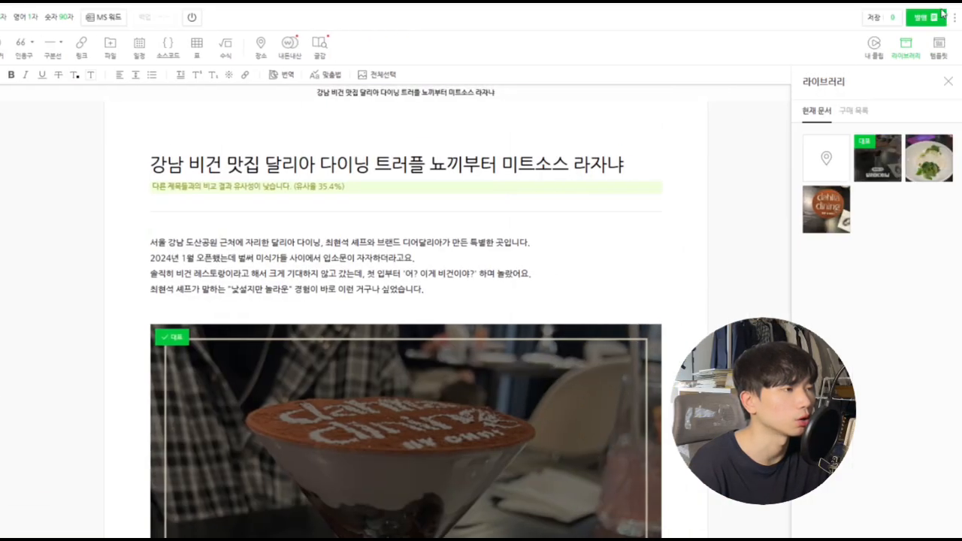
Open the post's publish settings, set the topic to 맛집 and check the tag list.
left_click(938, 16)
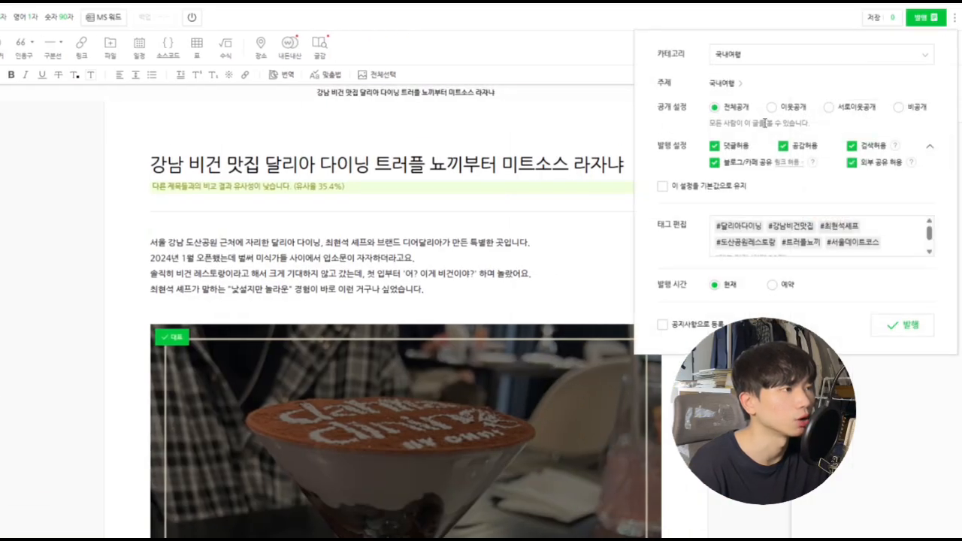
left_click(736, 86)
left_click(827, 256)
left_click(902, 334)
scroll(881, 243, "up", 2)
scroll(881, 243, "down", 2)
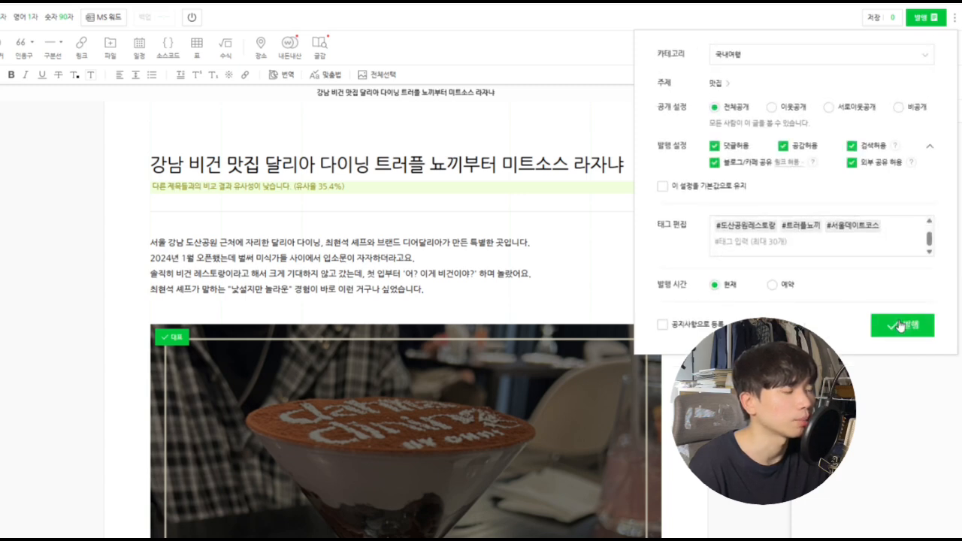
Run the spelling check on the post, ignoring the suggestions for the restaurant, brand, street and station names and accepting 웰컴 키즈 존도.
left_click(426, 228)
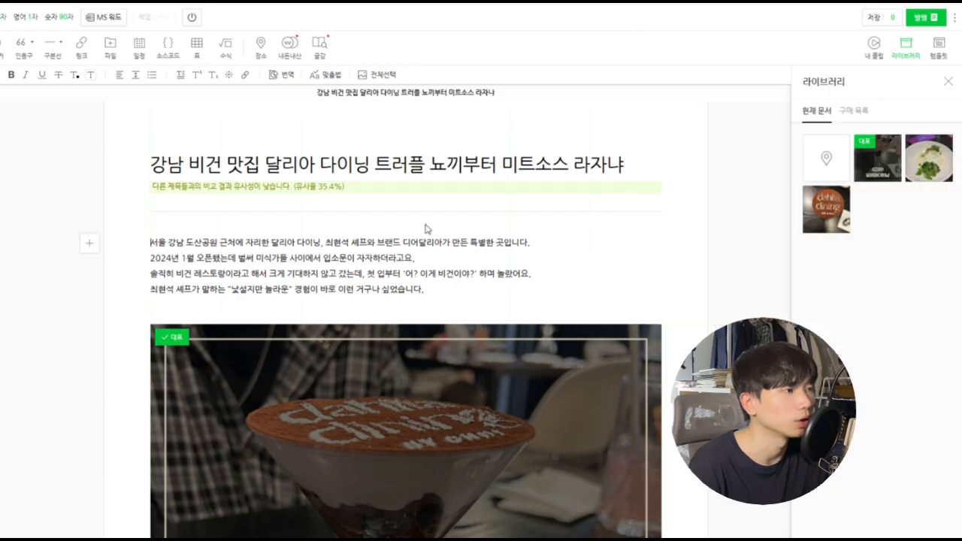
left_click(329, 75)
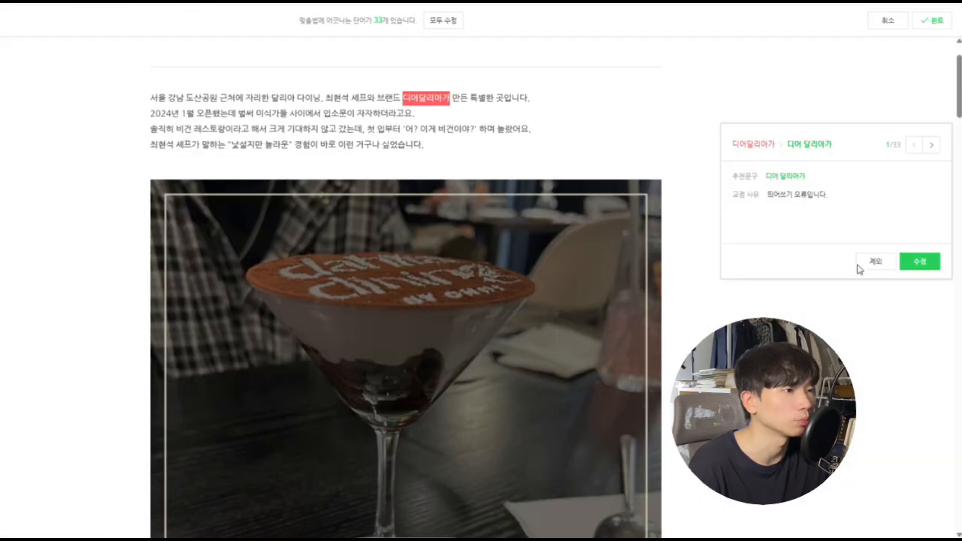
left_click(874, 261)
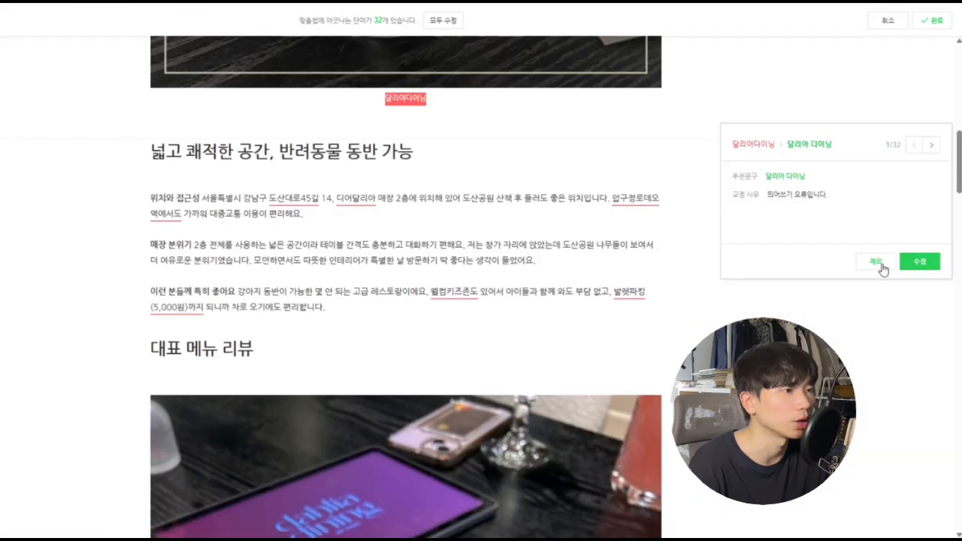
left_click(878, 263)
left_click(876, 262)
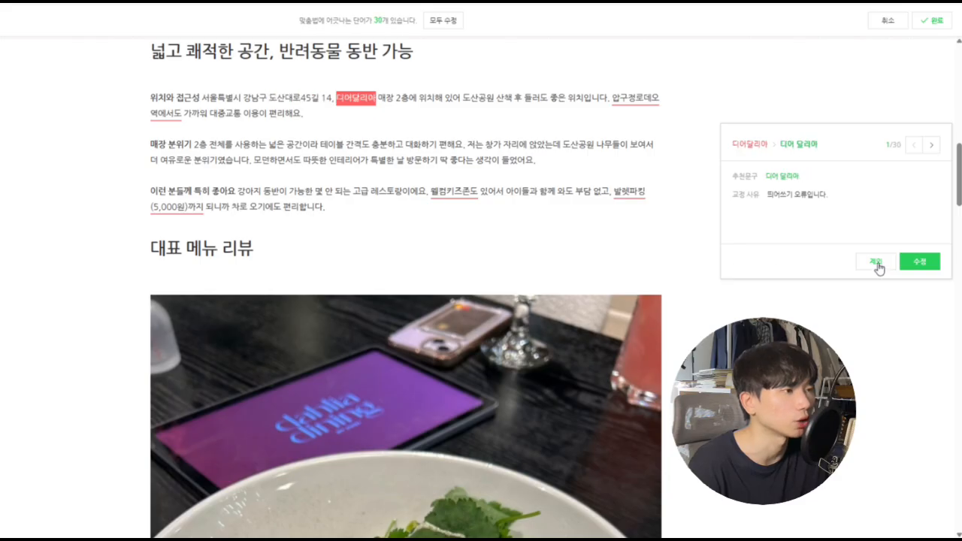
left_click(875, 263)
left_click(876, 263)
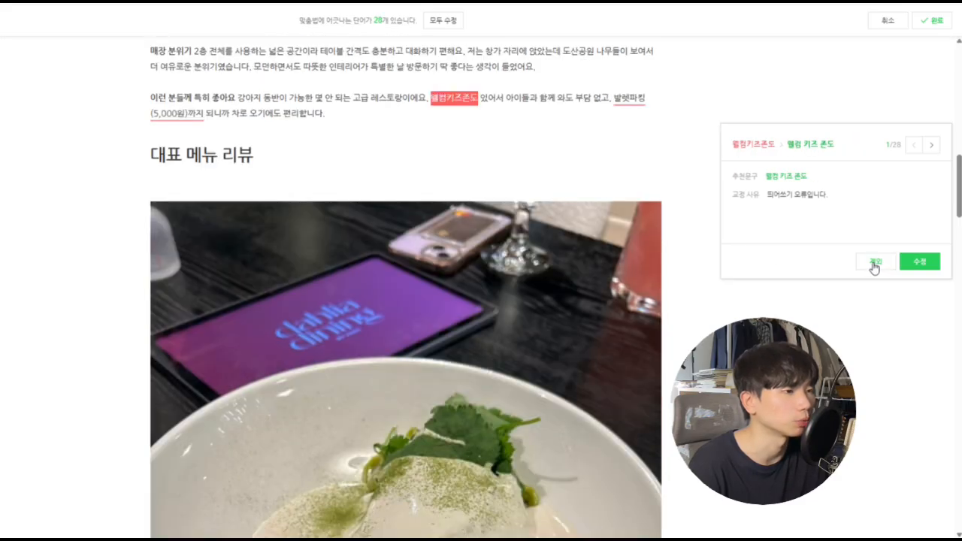
left_click(881, 265)
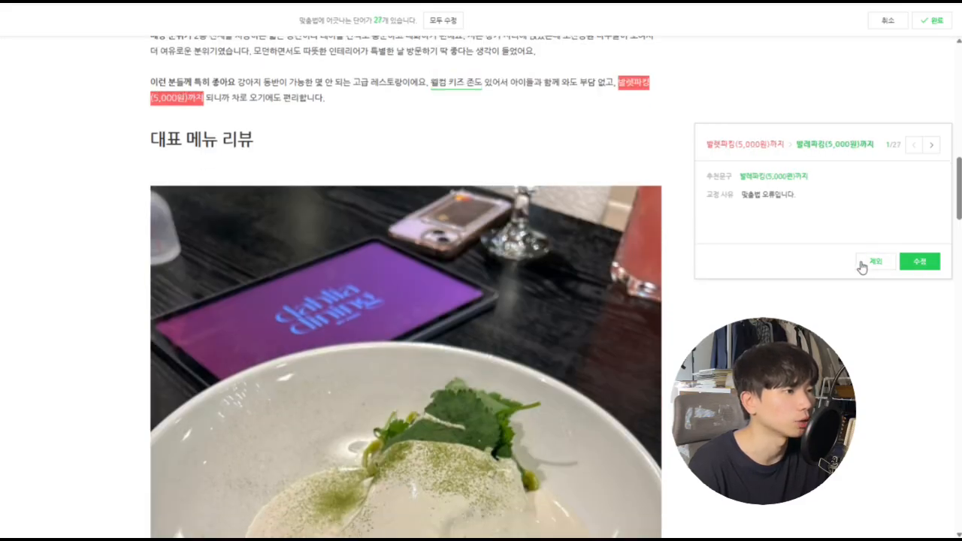
Work through the flagged words from the valet parking fee to the 서비스와 예약 정보 heading, ignoring "띠용?" and 발렛 and accepting 확인해 보시는.
left_click(880, 264)
left_click(875, 263)
left_click(877, 265)
left_click(879, 266)
left_click(878, 263)
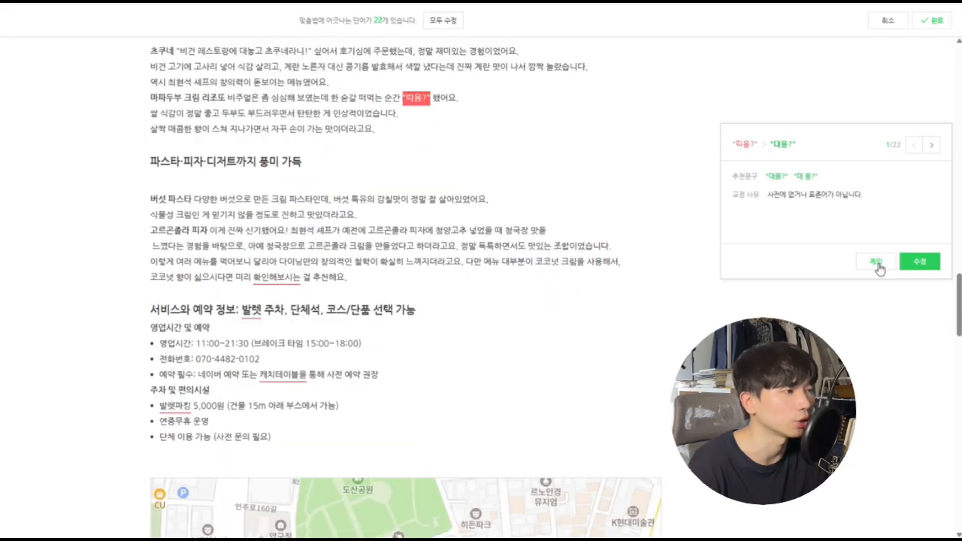
left_click(878, 264)
left_click(876, 263)
left_click(872, 264)
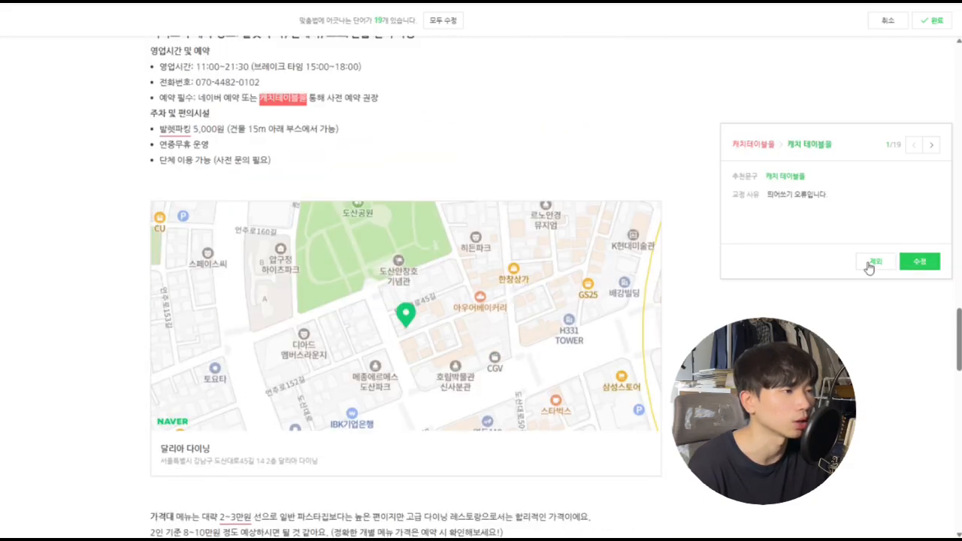
Ignore the suggestions for 캐치테이블을 and 발렛파킹, and accept the spacing corrections 2~3만 원 and 8~10만 원.
left_click(874, 265)
left_click(874, 265)
left_click(876, 264)
left_click(919, 263)
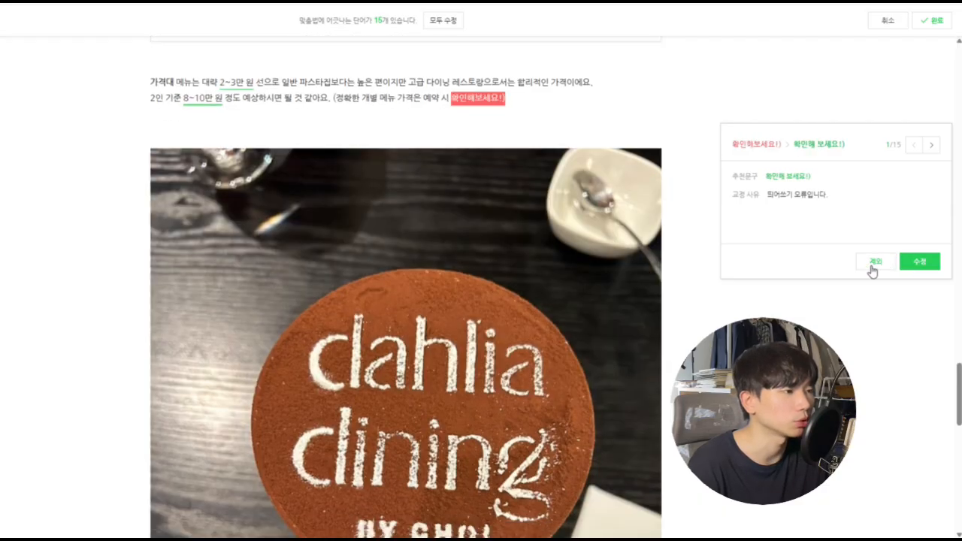
Accept the spacing corrections 확인해 보세요, 방문해 볼, 경험해 보고, 문의해 보세요 and 경험해 보시길.
left_click(918, 263)
left_click(916, 267)
left_click(916, 267)
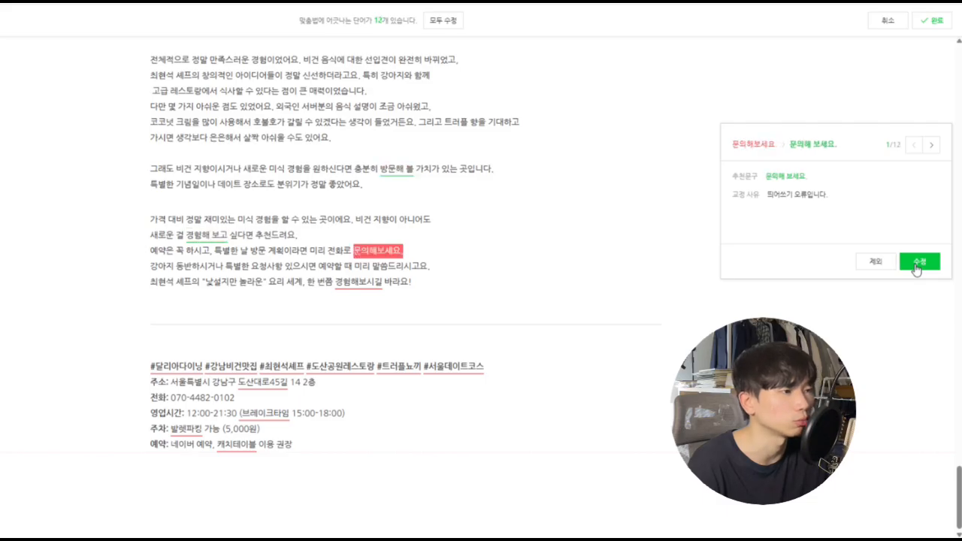
left_click(916, 268)
left_click(916, 267)
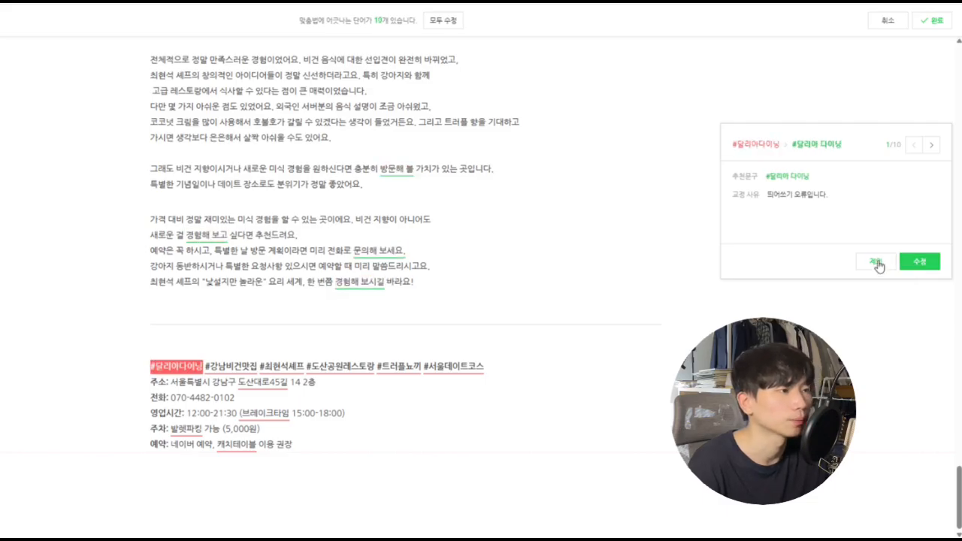
Ignore all remaining spelling suggestions in the hashtags and the closing restaurant details.
left_click(876, 263)
left_click(876, 263)
left_click(876, 264)
left_click(877, 263)
left_click(877, 263)
left_click(876, 263)
left_click(876, 264)
left_click(877, 263)
left_click(877, 263)
left_click(877, 263)
Finish the spelling check and publish the post.
left_click(447, 51)
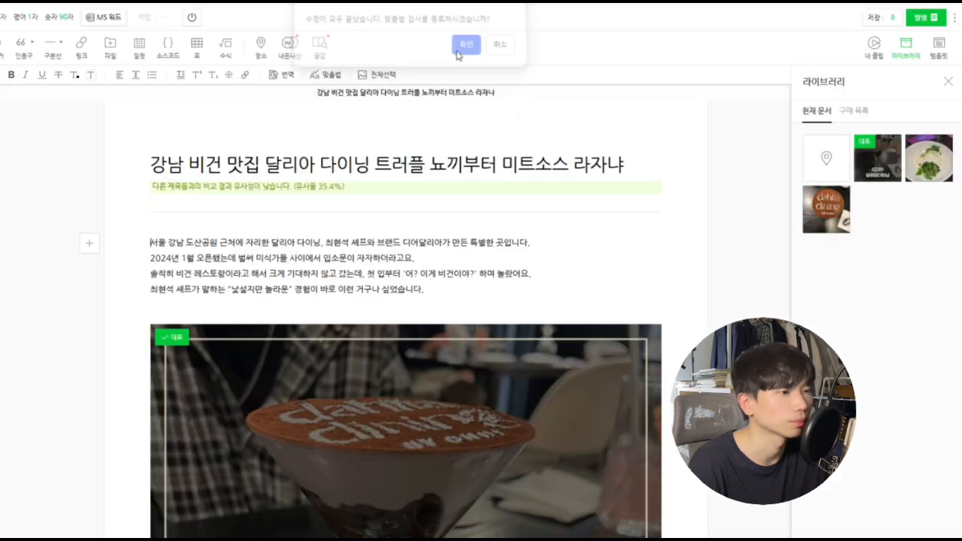
left_click(908, 25)
left_click(898, 323)
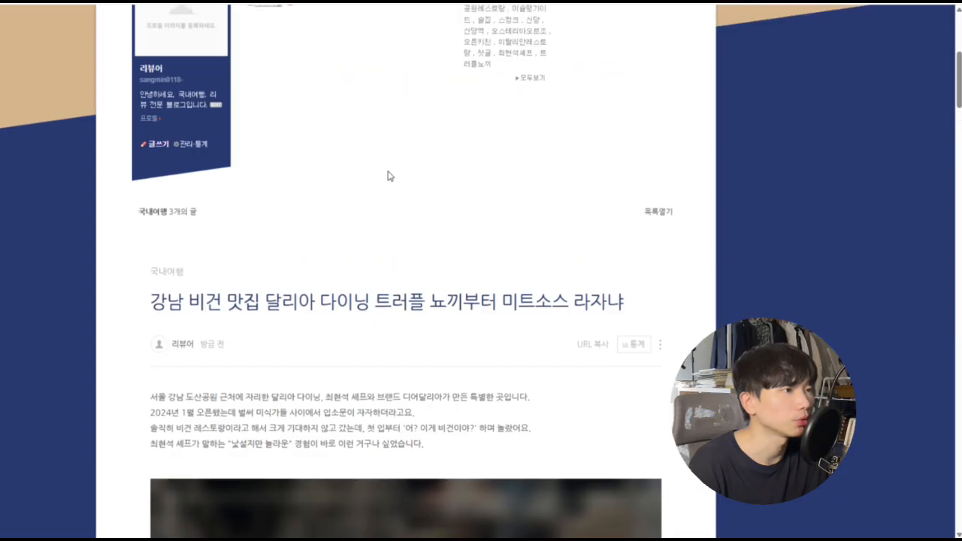
Look through the published post from the blog header down to the closing paragraphs.
scroll(391, 176, "up", 6)
left_click(189, 168)
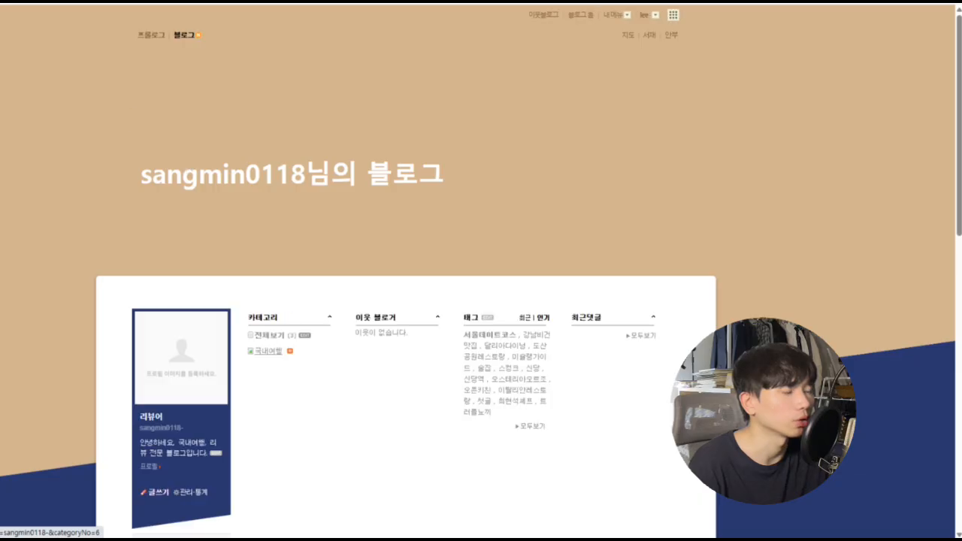
scroll(119, 261, "down", 6)
scroll(116, 261, "down", 10)
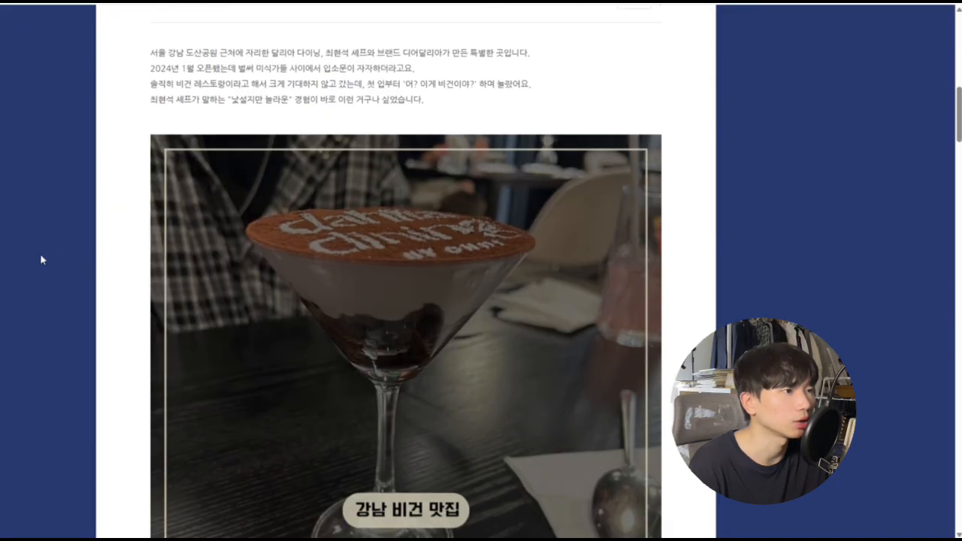
scroll(39, 258, "down", 15)
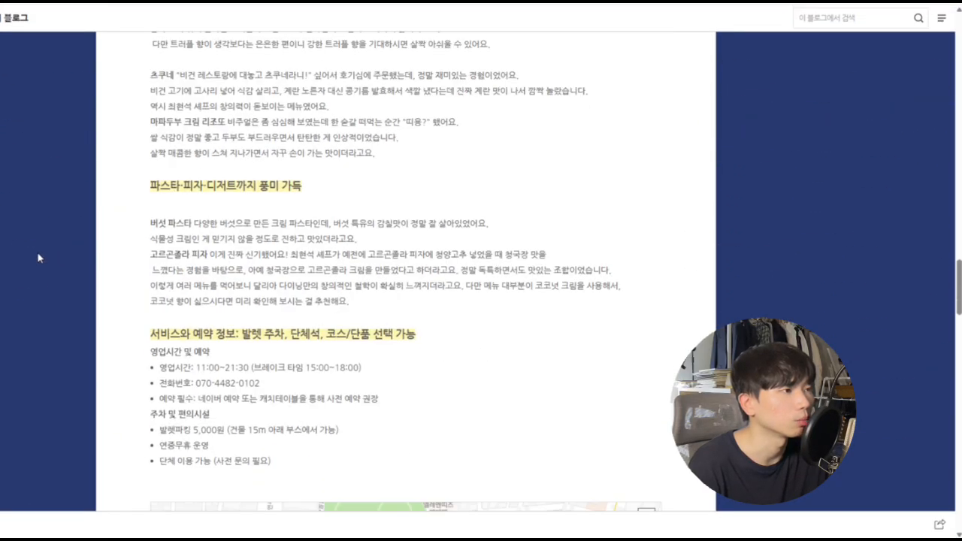
scroll(39, 258, "down", 10)
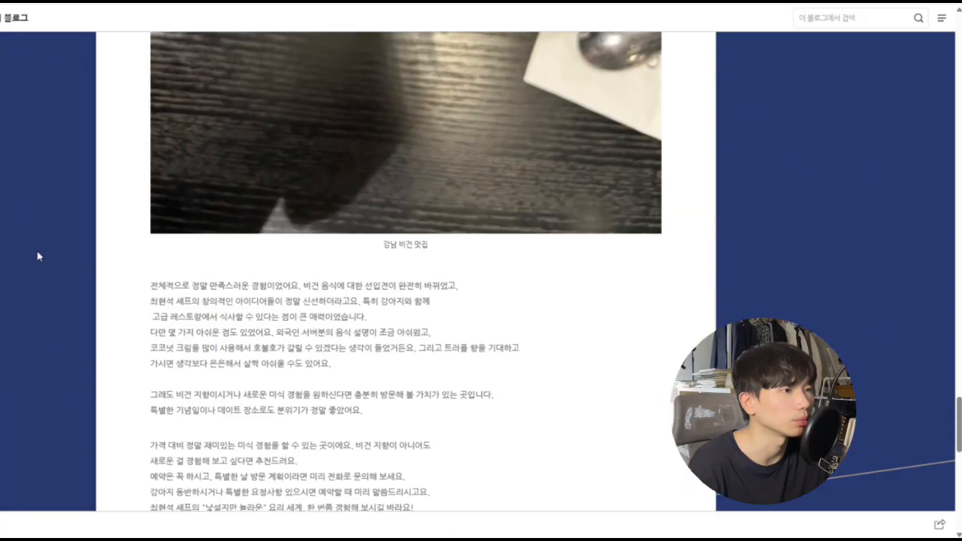
Open the published post in a mobile window, check its layout down to the hashtags and tags, and close the window.
right_click(369, 236)
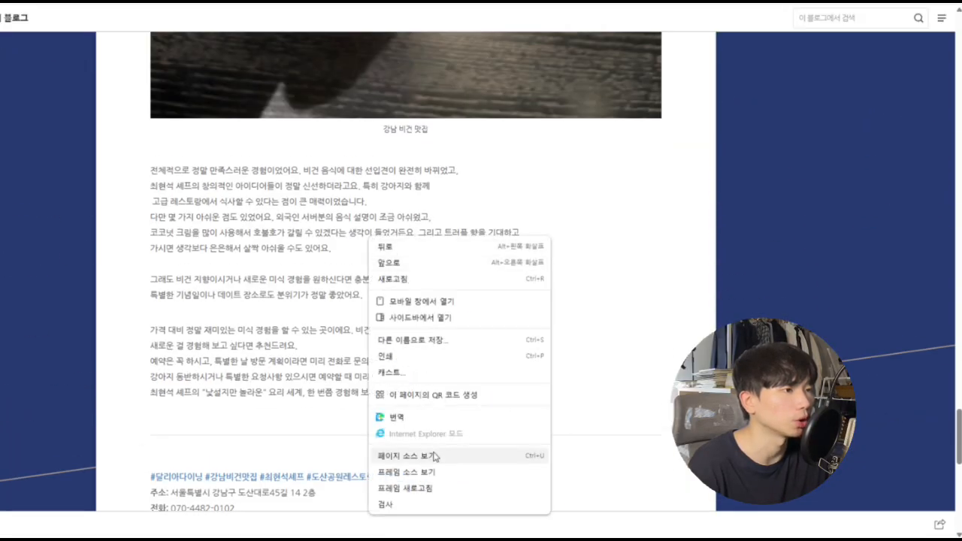
left_click(428, 297)
scroll(391, 240, "down", 10)
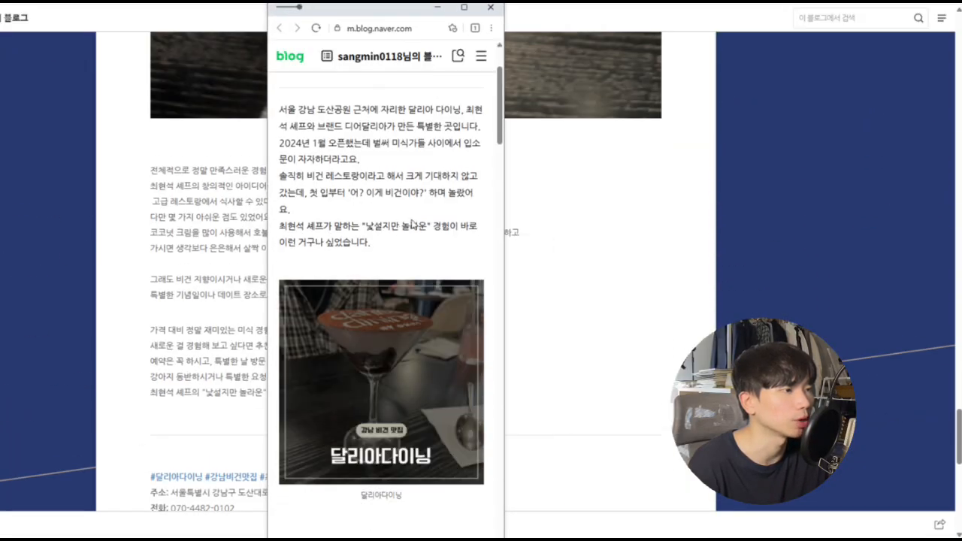
scroll(413, 212, "down", 10)
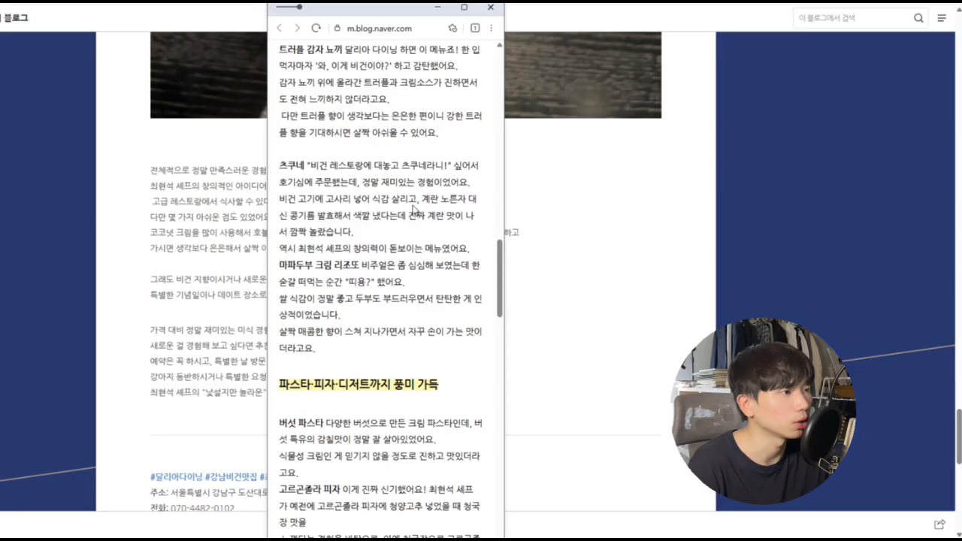
scroll(413, 212, "down", 10)
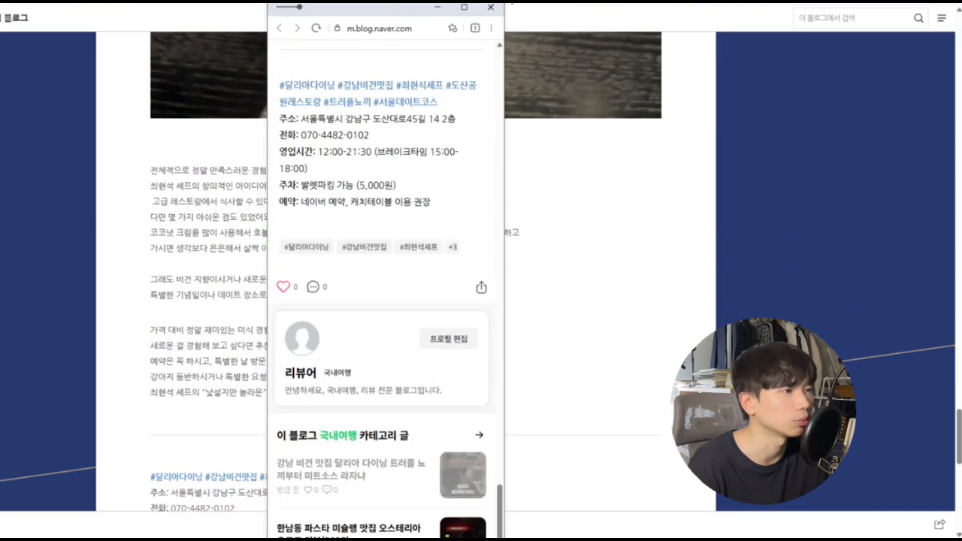
left_click(490, 7)
scroll(679, 256, "up", 5)
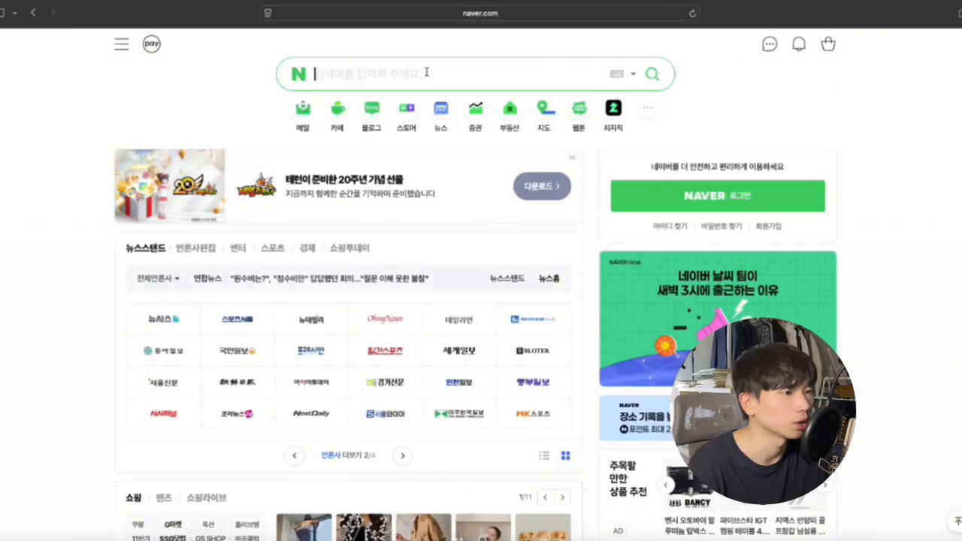
Search Naver for 강남비건맛집 and find the published 달리아 다이닝 post among the popular posts.
type("갱남비게")
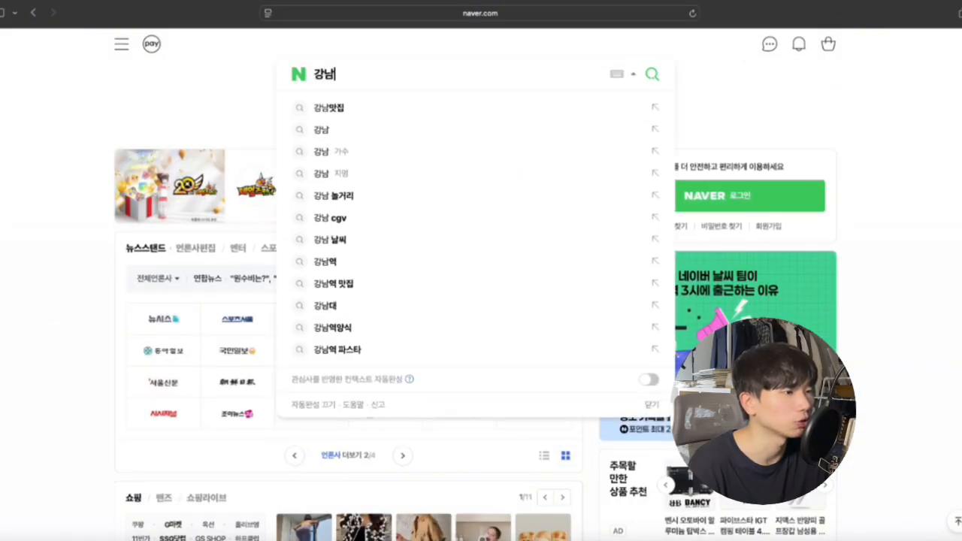
type("맛집")
key("Return")
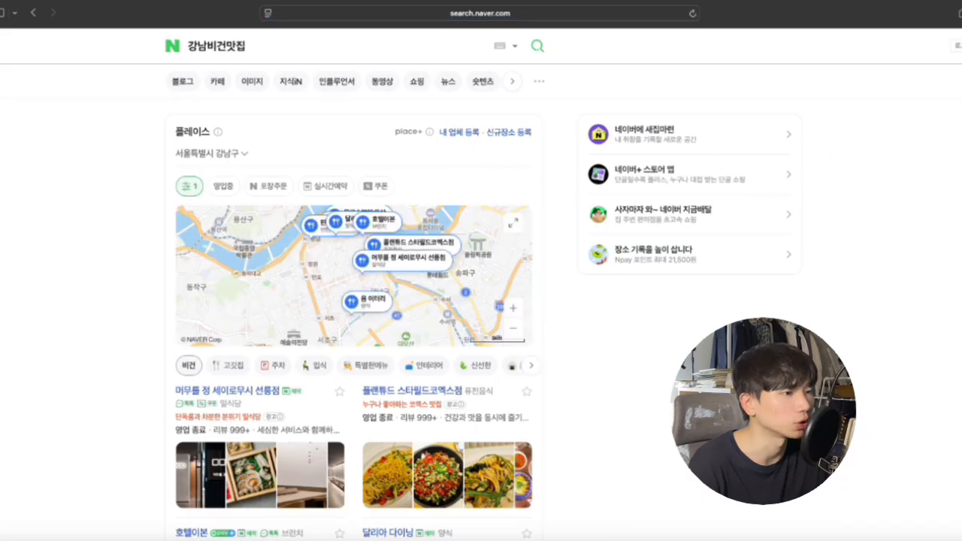
scroll(481, 301, "down", 15)
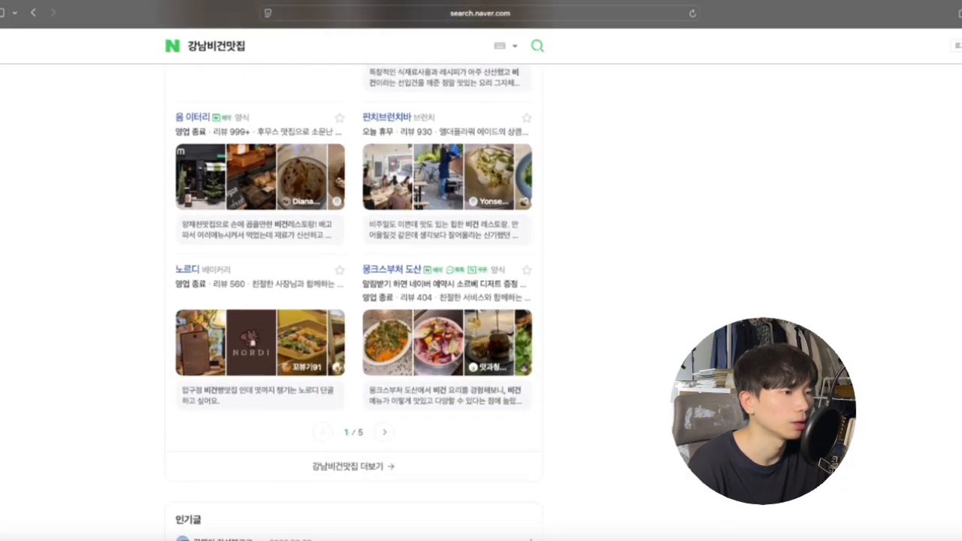
scroll(279, 283, "down", 5)
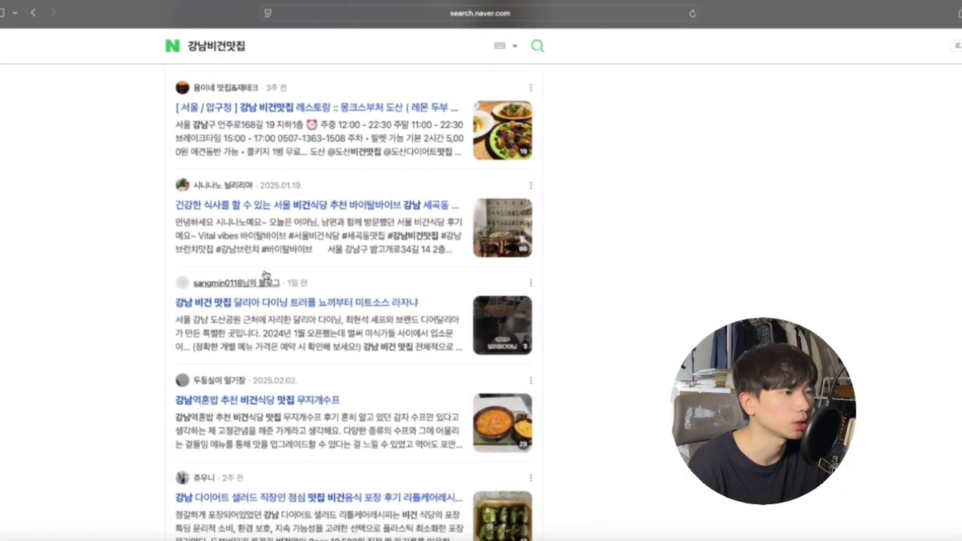
left_click_drag(150, 279, 407, 347)
left_click(541, 328)
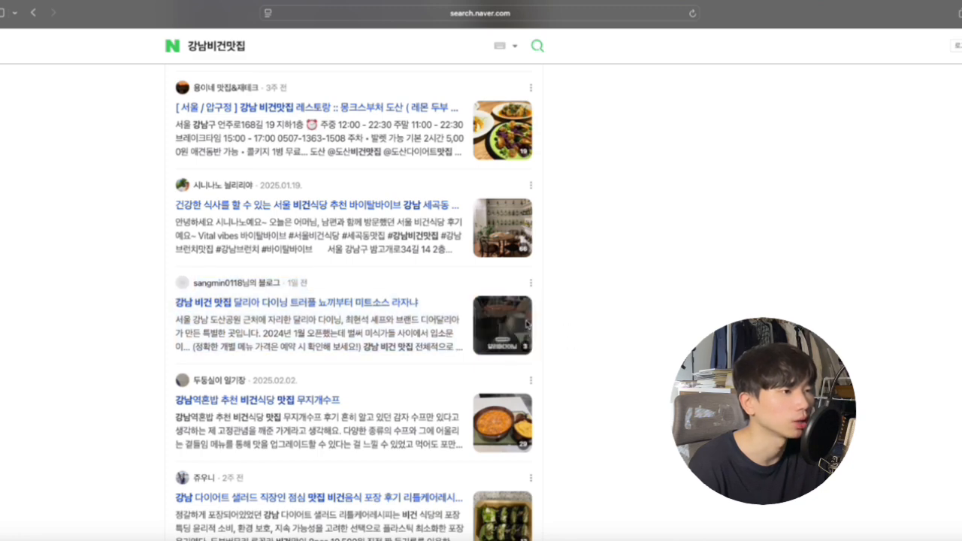
Open the 달리아 다이닝 post from the search results, look through its images, text and map, and return to the results.
left_click(408, 311)
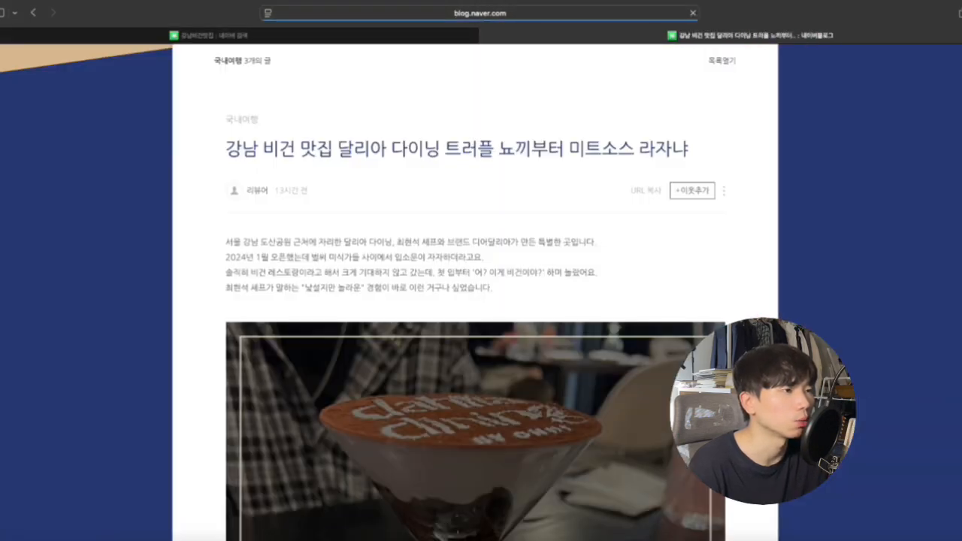
scroll(664, 264, "down", 5)
scroll(475, 293, "down", 15)
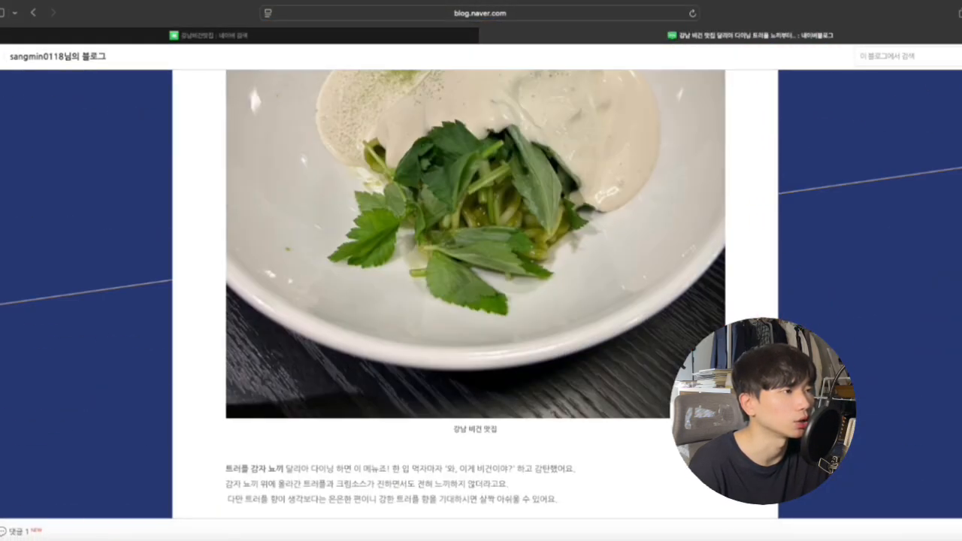
scroll(475, 293, "down", 2)
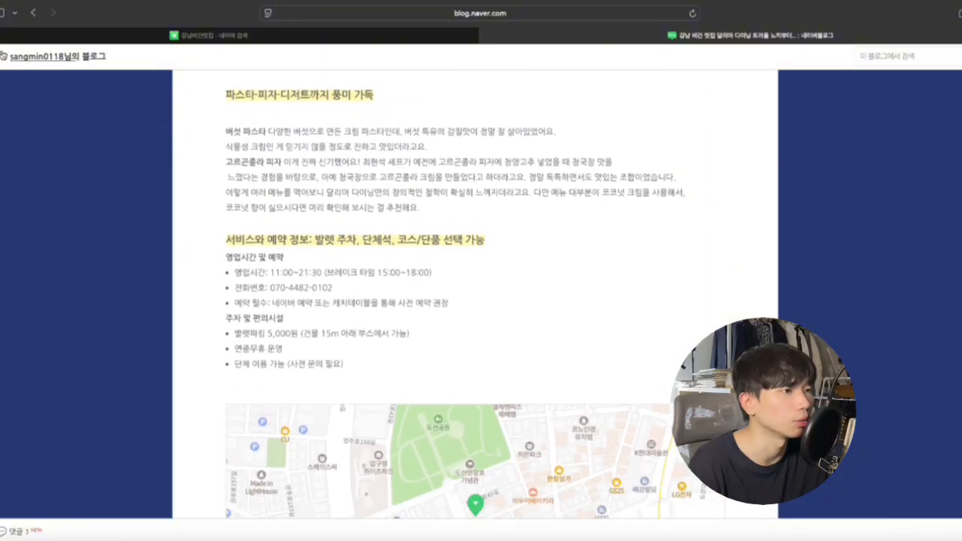
left_click(34, 14)
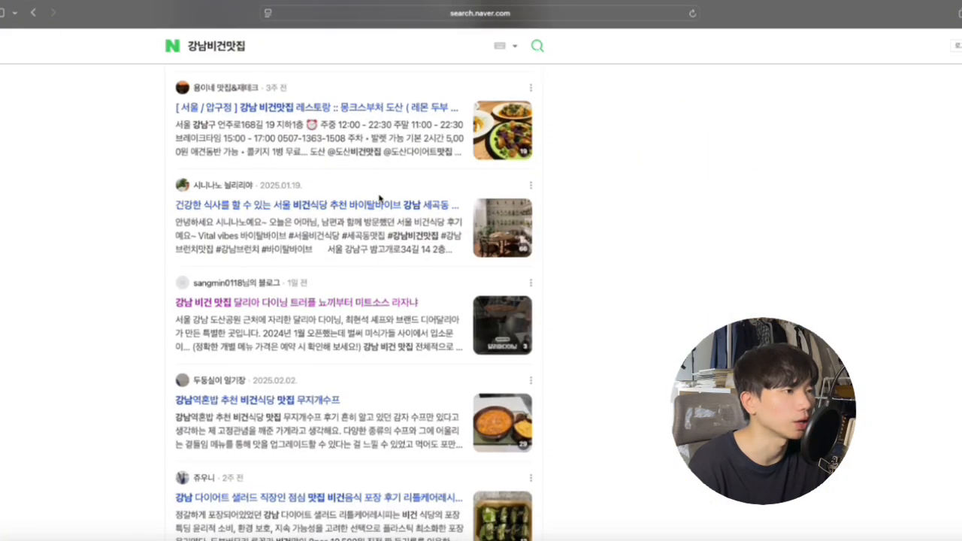